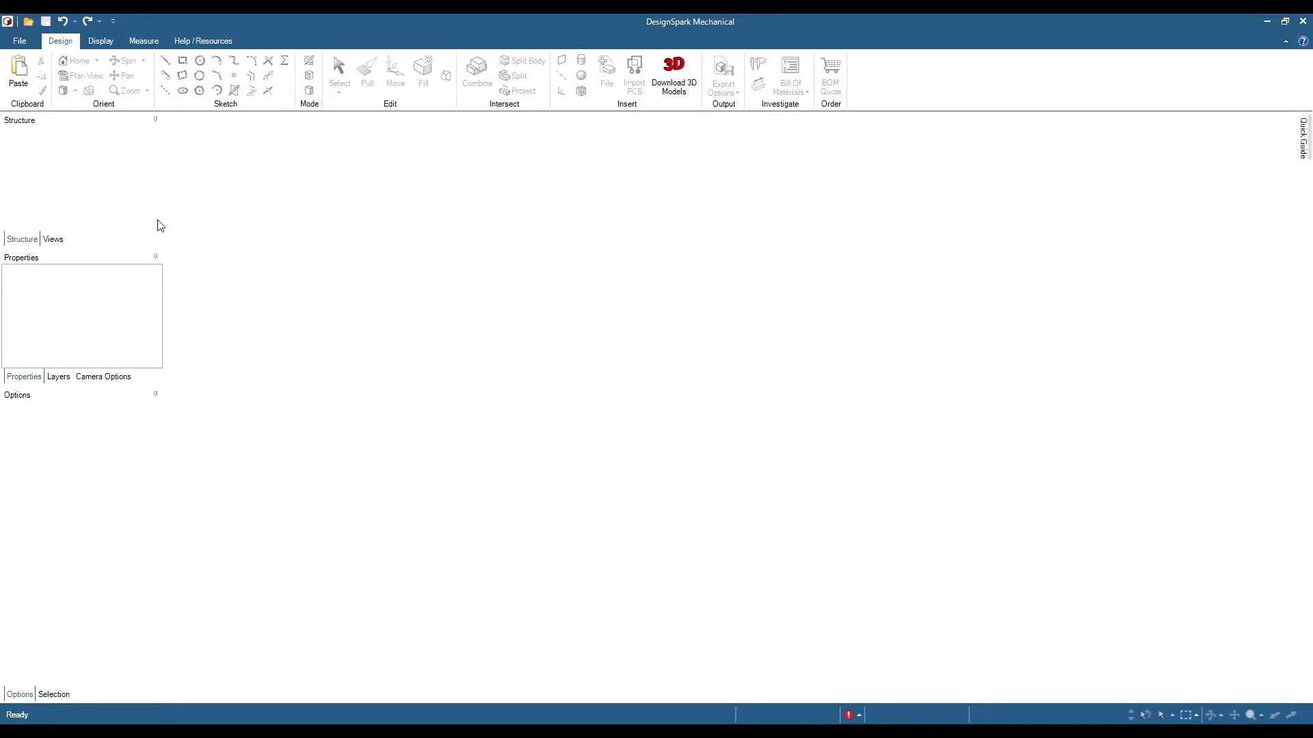
Create a new blank design document (Design2) from the File menu
{"action": "left_click", "coordinate": [20, 42]}
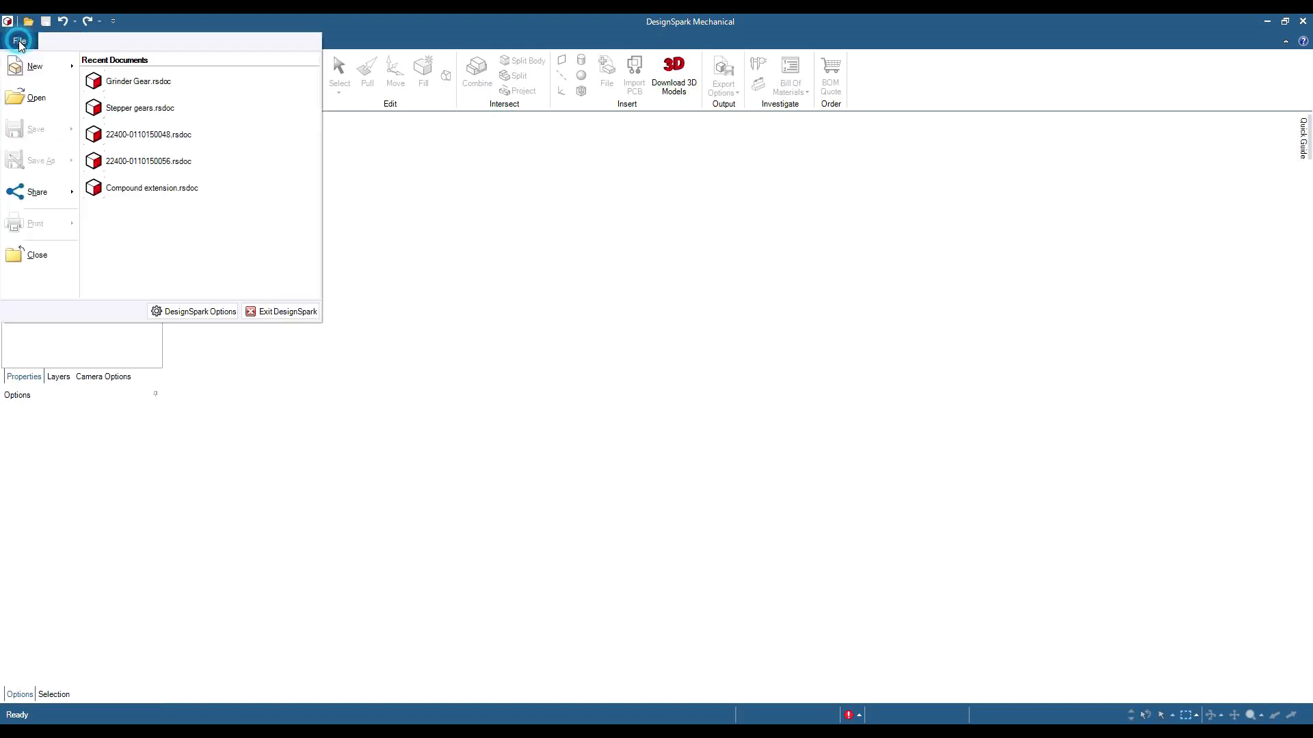
{"action": "mouse_move", "coordinate": [30, 70]}
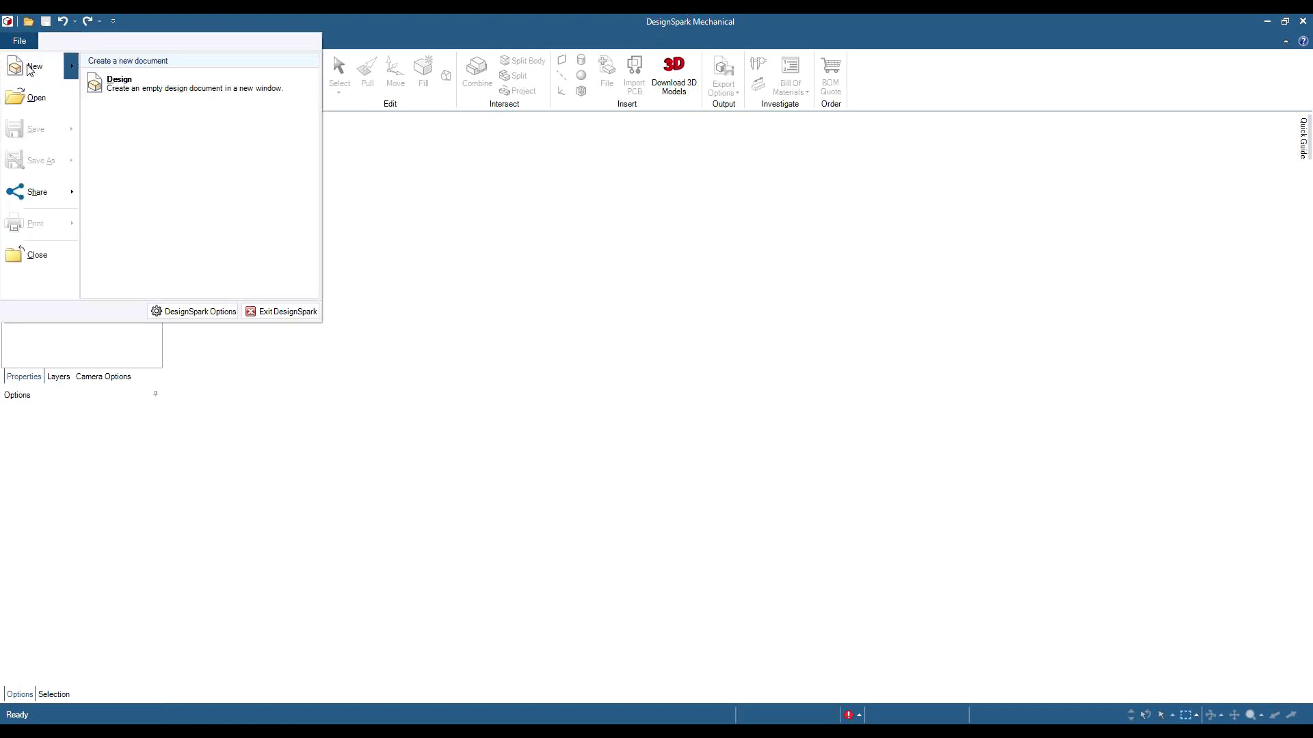
{"action": "left_click", "coordinate": [157, 85]}
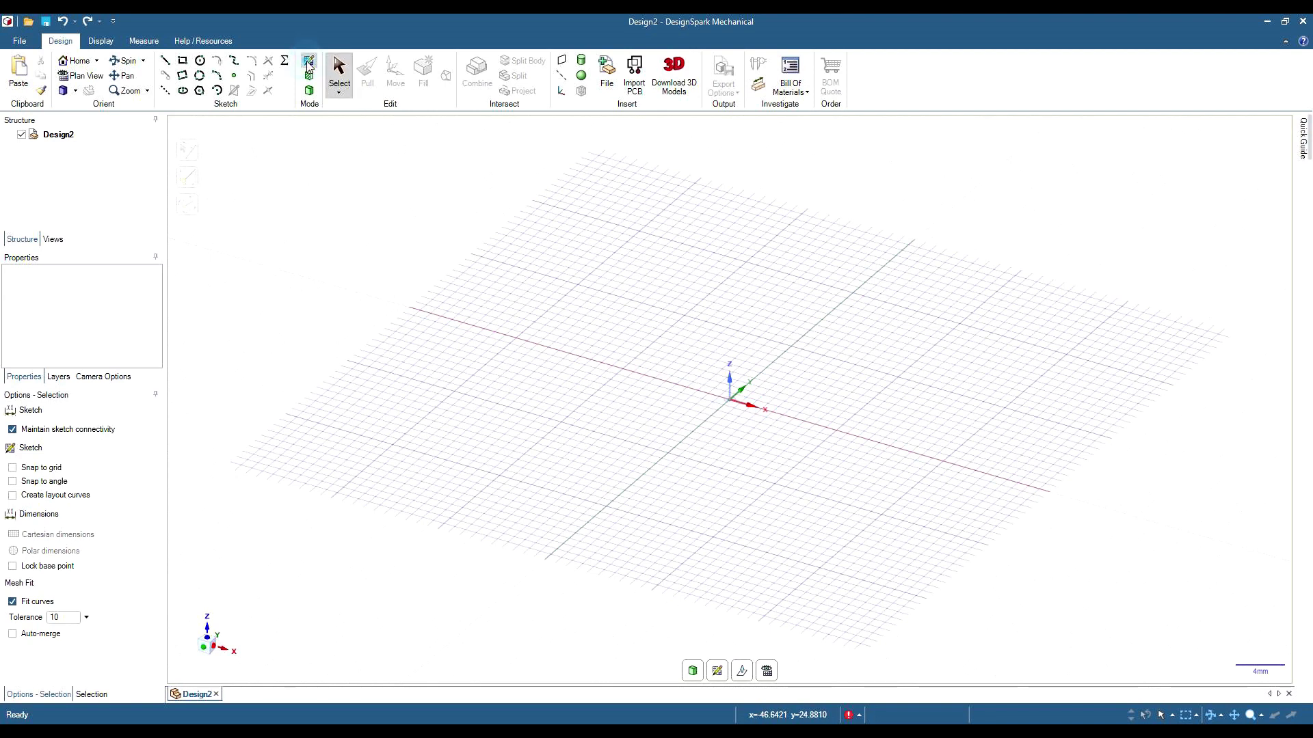
In plan view, draw 11.5 mm and 17 mm diameter circles, both centred on the origin
{"action": "left_click", "coordinate": [85, 77]}
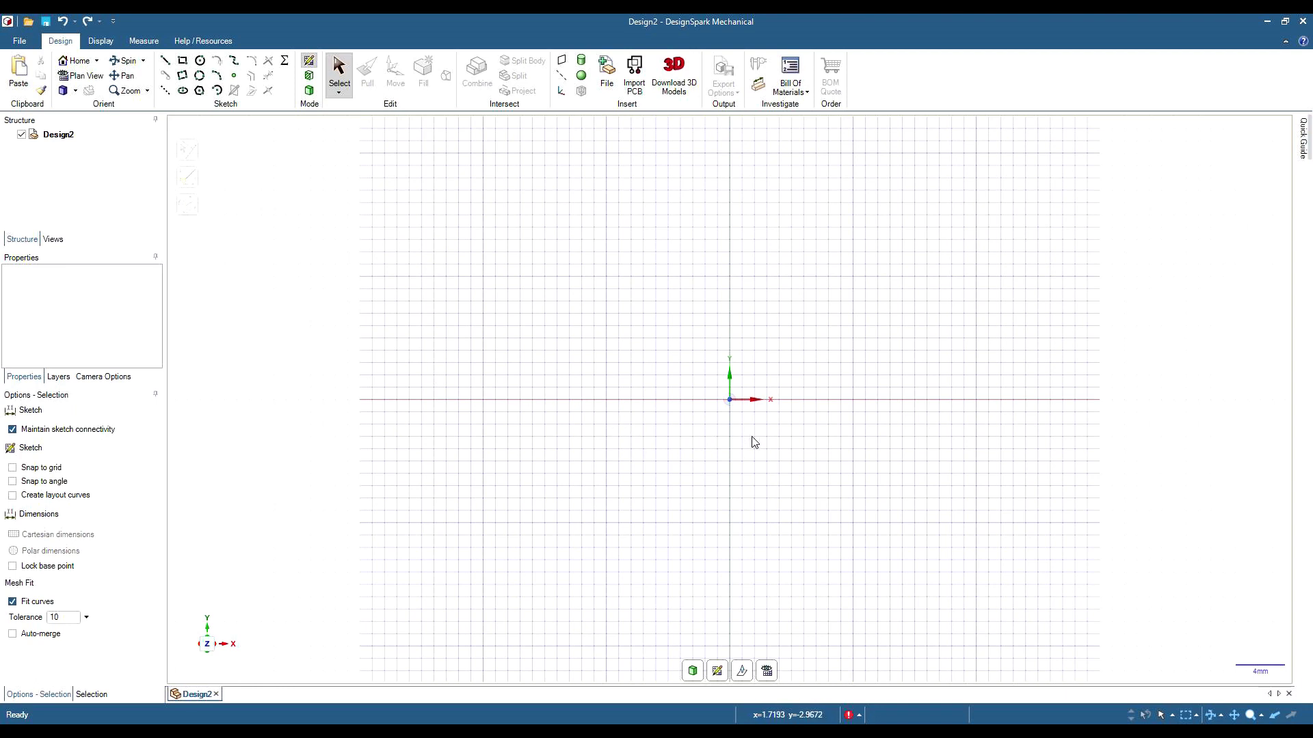
{"action": "left_click", "coordinate": [200, 61]}
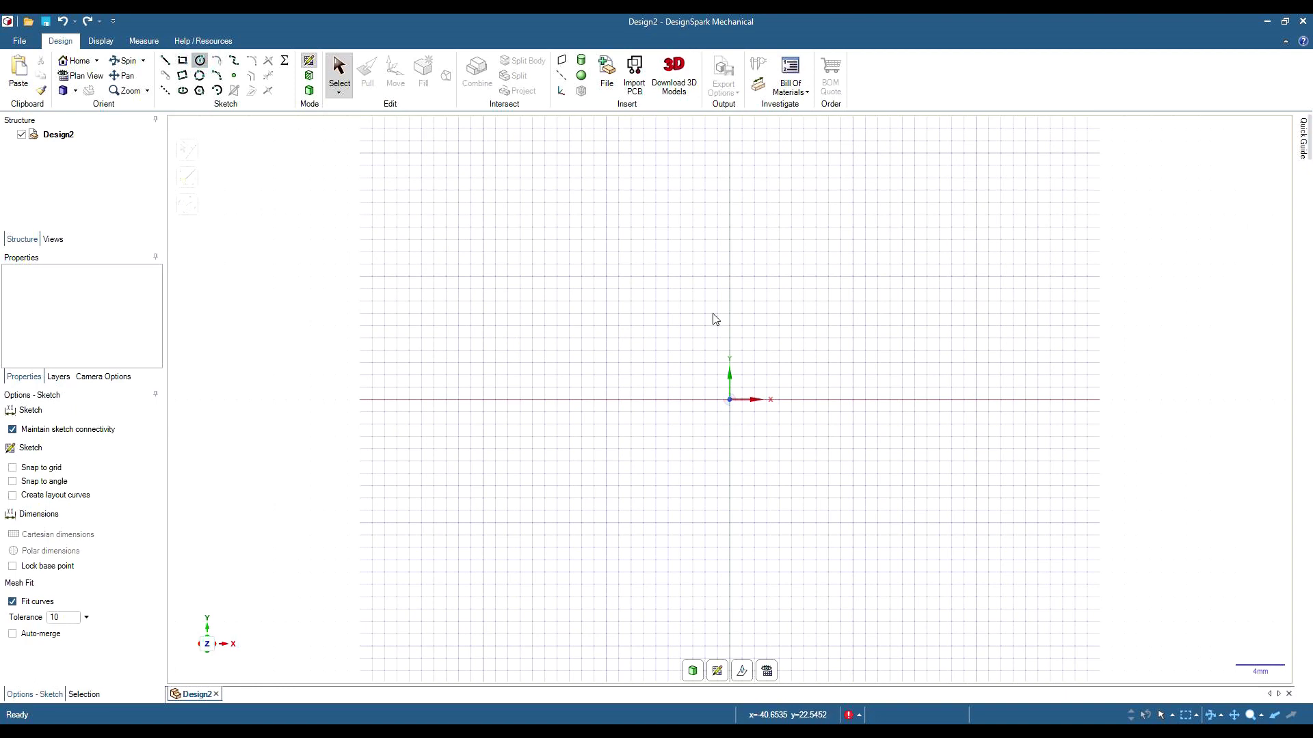
{"action": "left_click", "coordinate": [737, 408]}
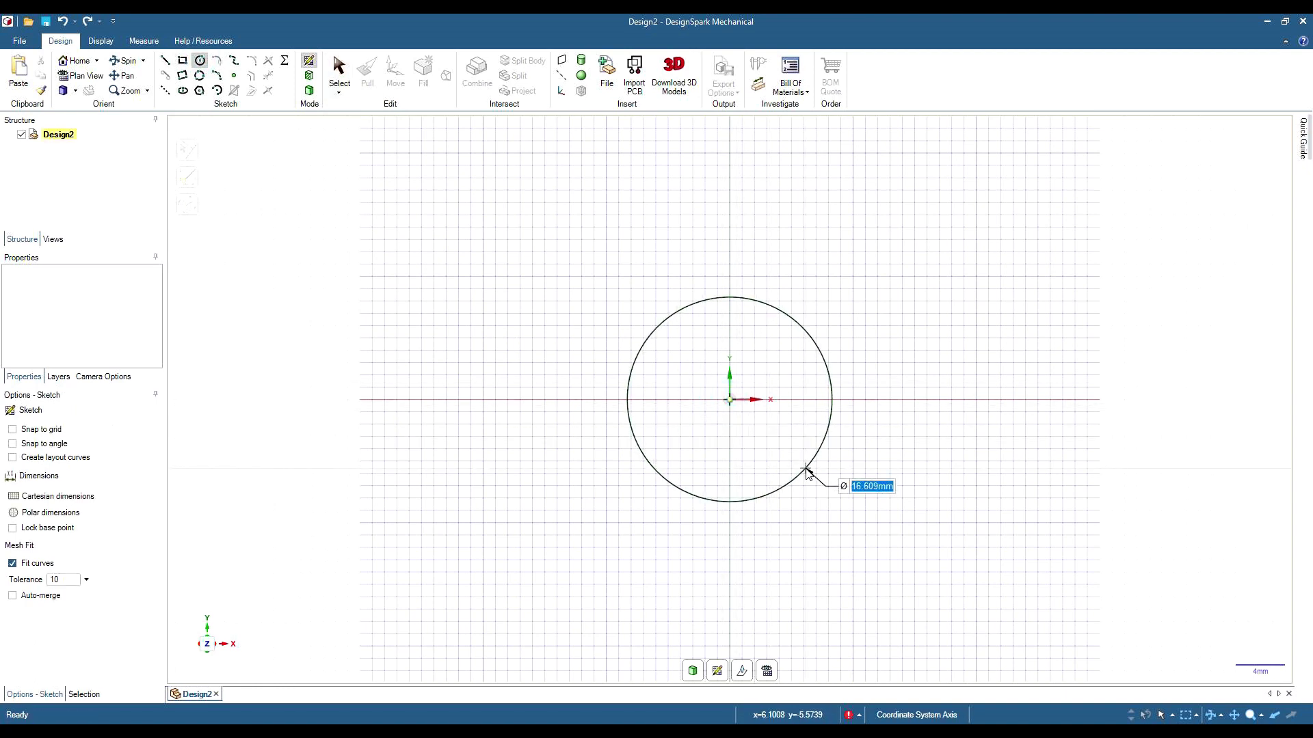
{"action": "type", "text": "11.5"}
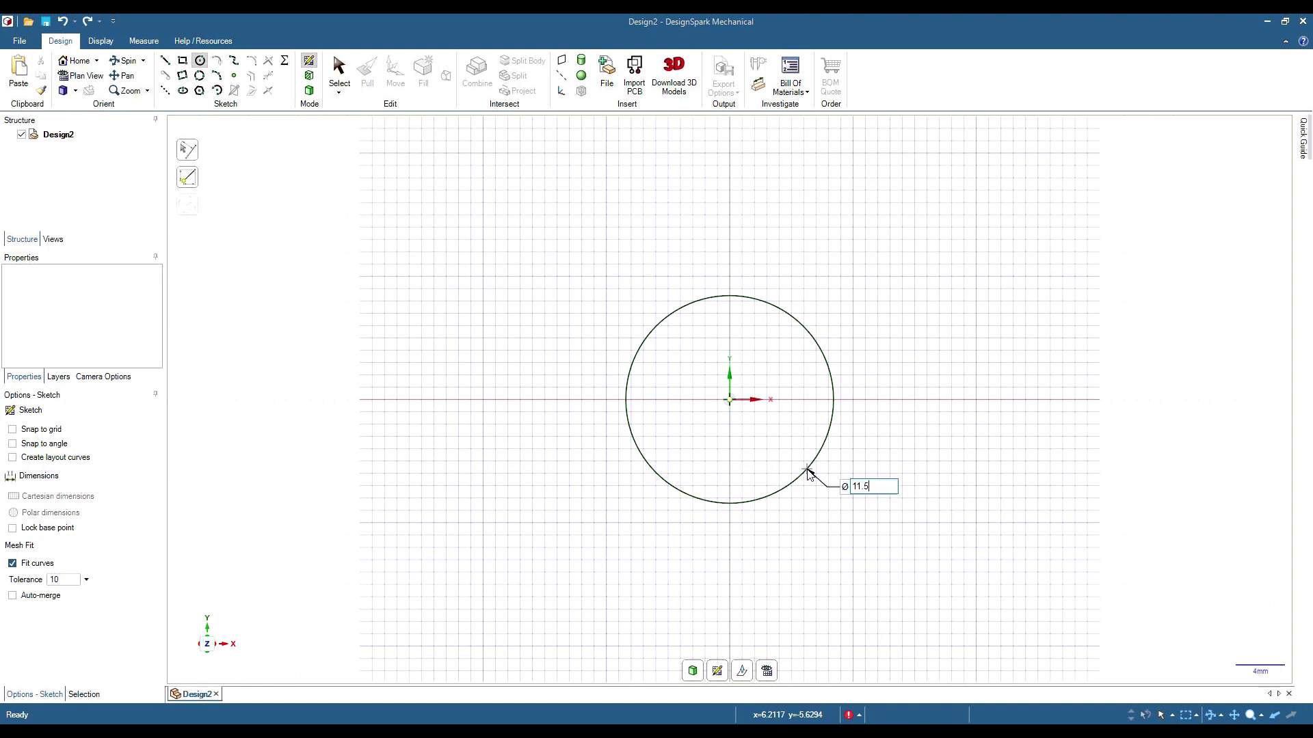
{"action": "key", "text": "Return"}
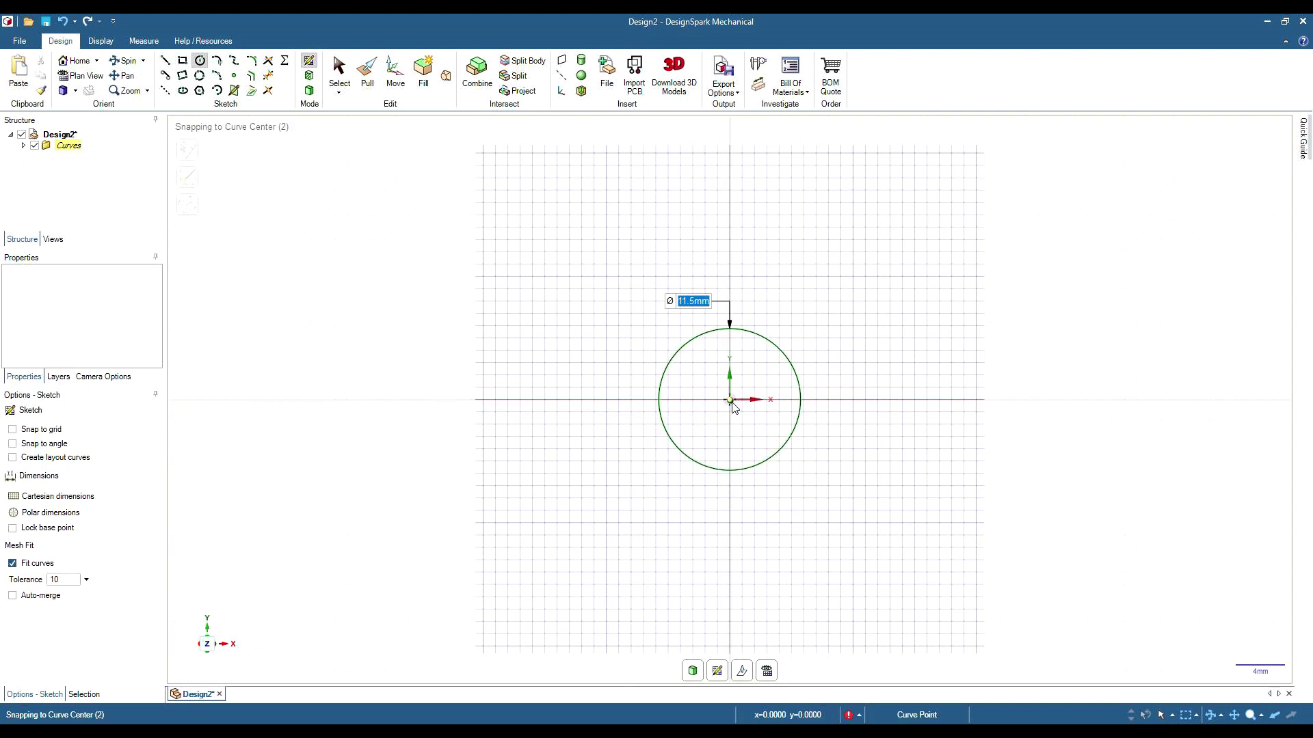
{"action": "left_click", "coordinate": [730, 401]}
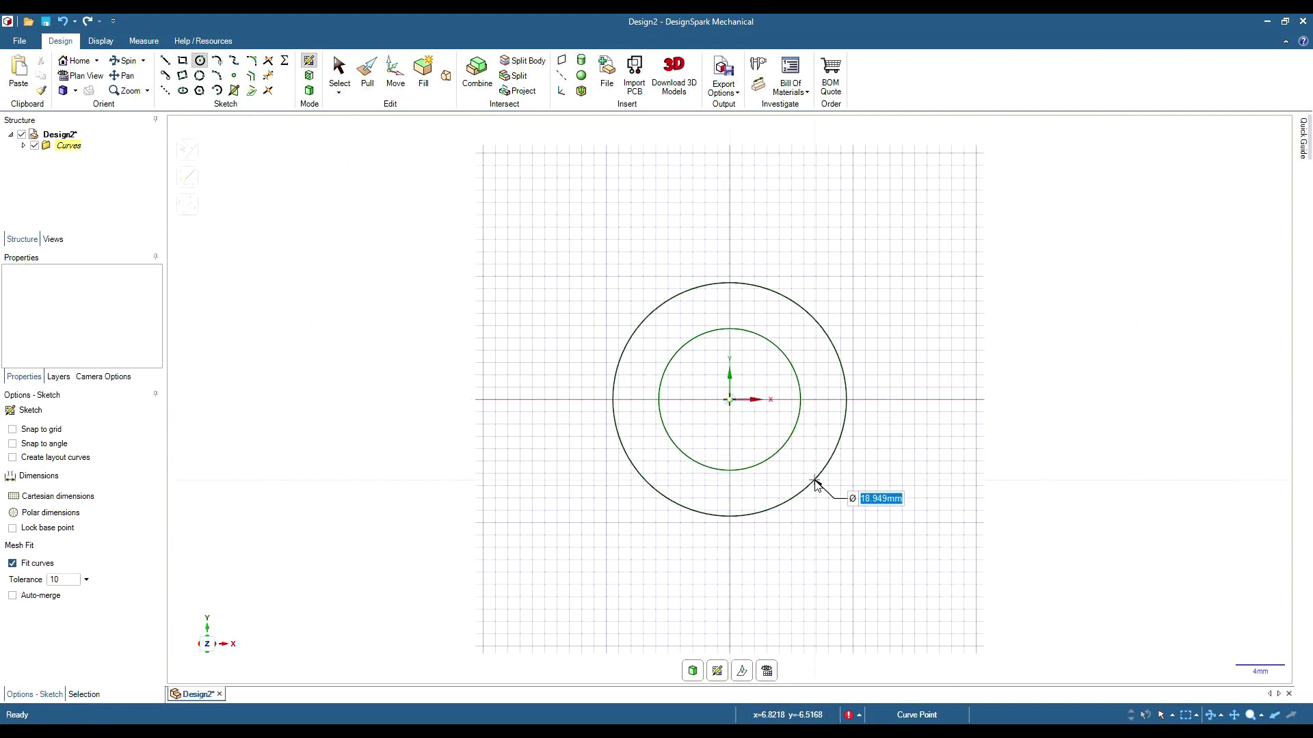
{"action": "type", "text": "17"}
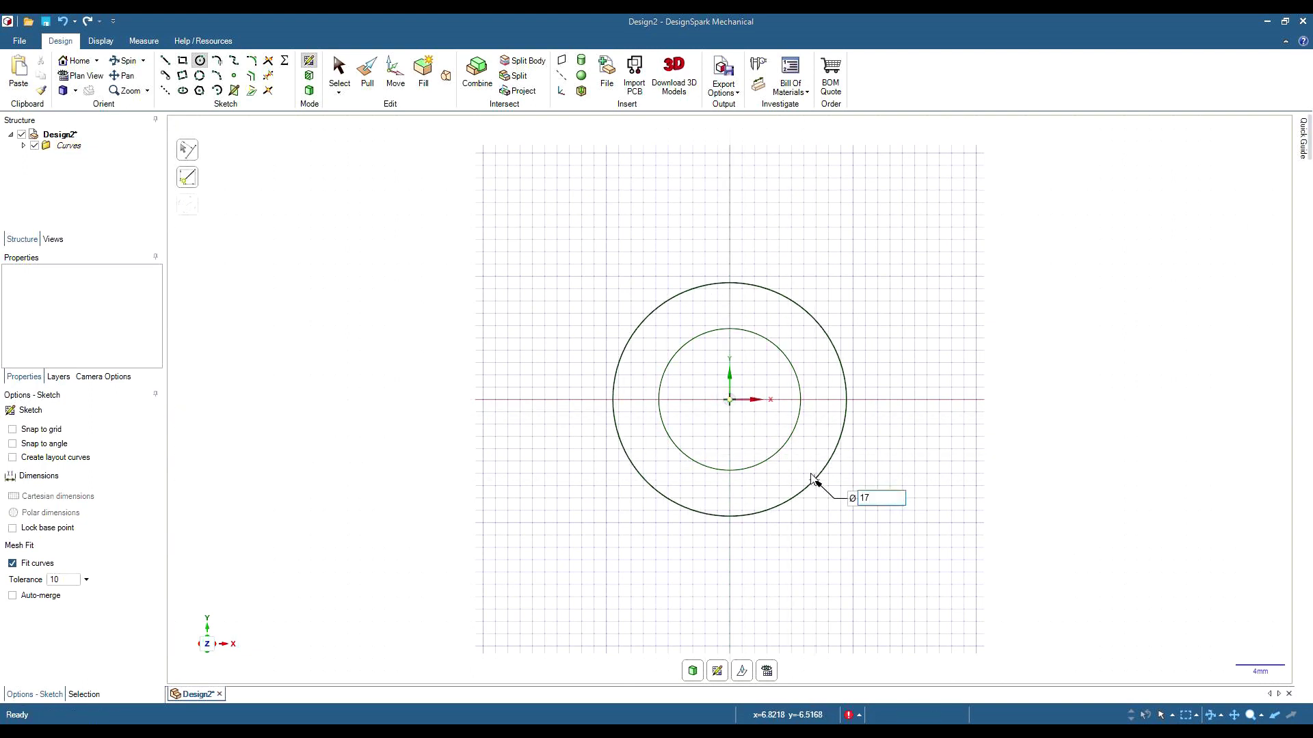
{"action": "key", "text": "Return"}
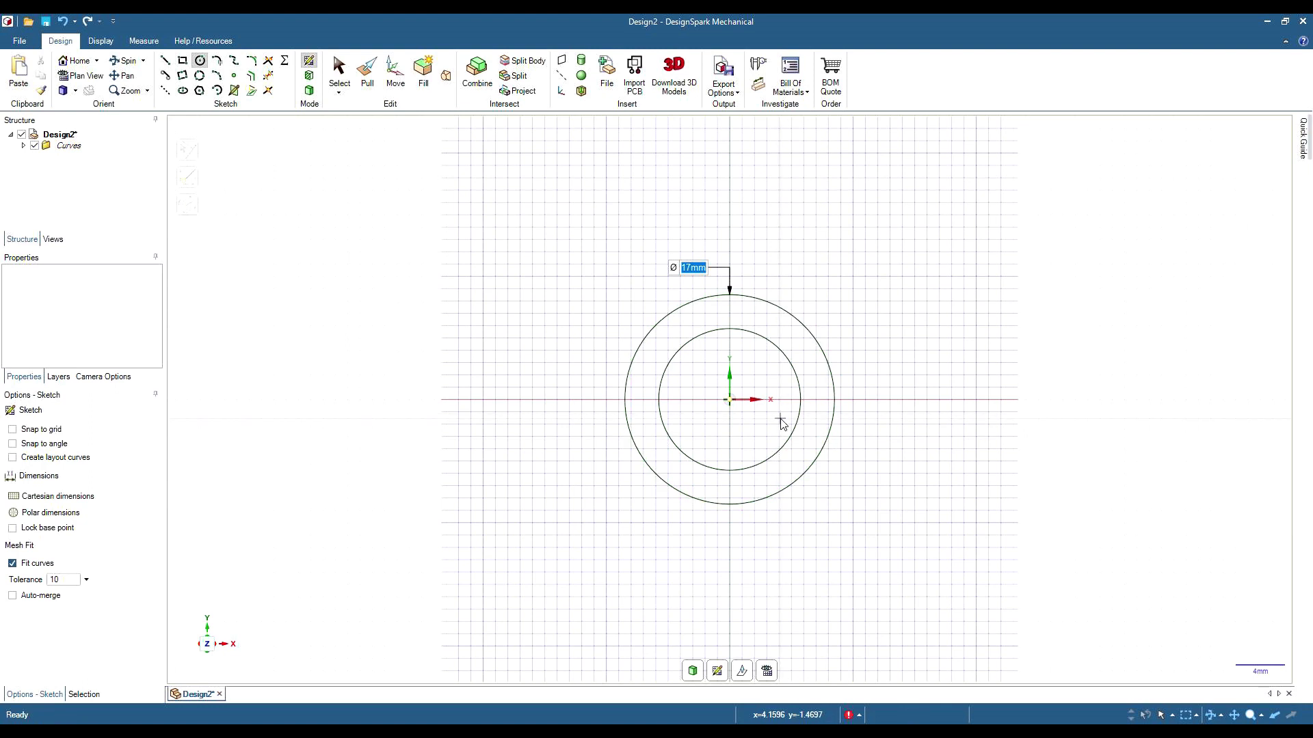
Draw a vertical construction line along the Y axis from above the outer circle to the origin
{"action": "left_click", "coordinate": [166, 91]}
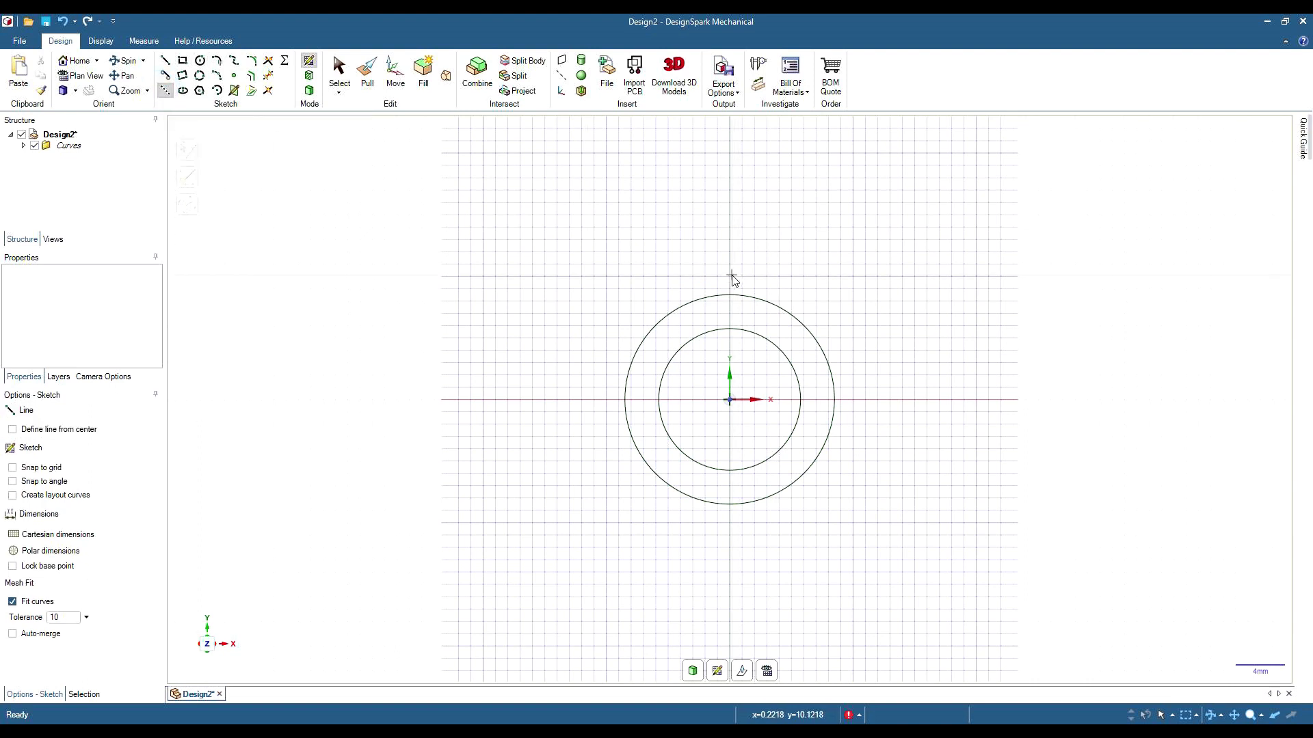
{"action": "left_click", "coordinate": [16, 469]}
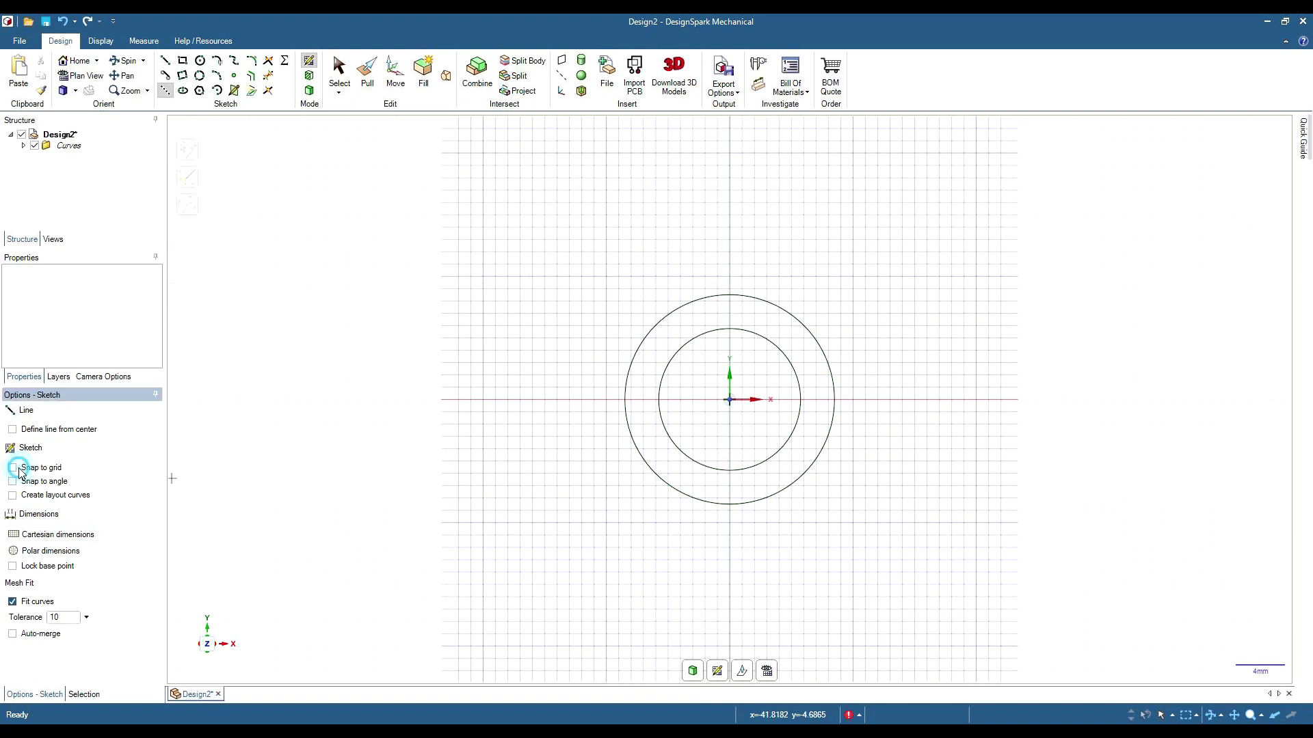
{"action": "left_click", "coordinate": [730, 277]}
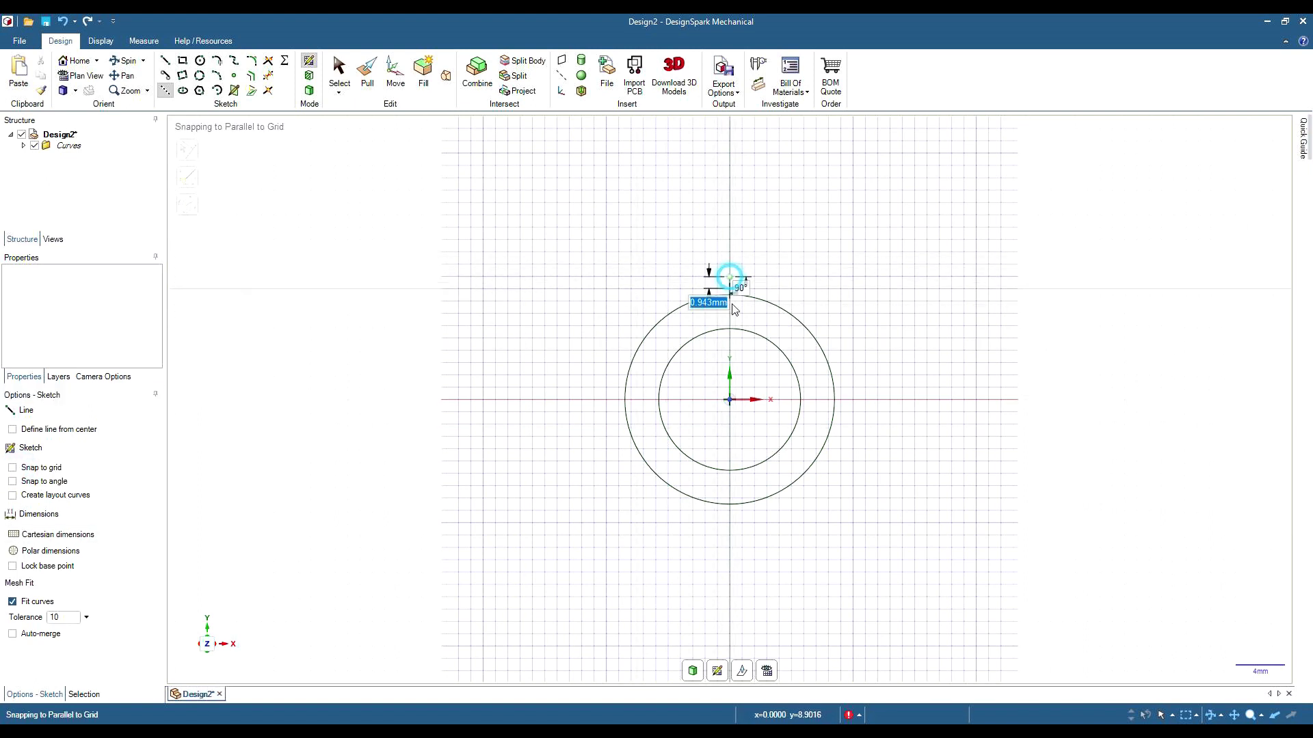
{"action": "left_click", "coordinate": [738, 381]}
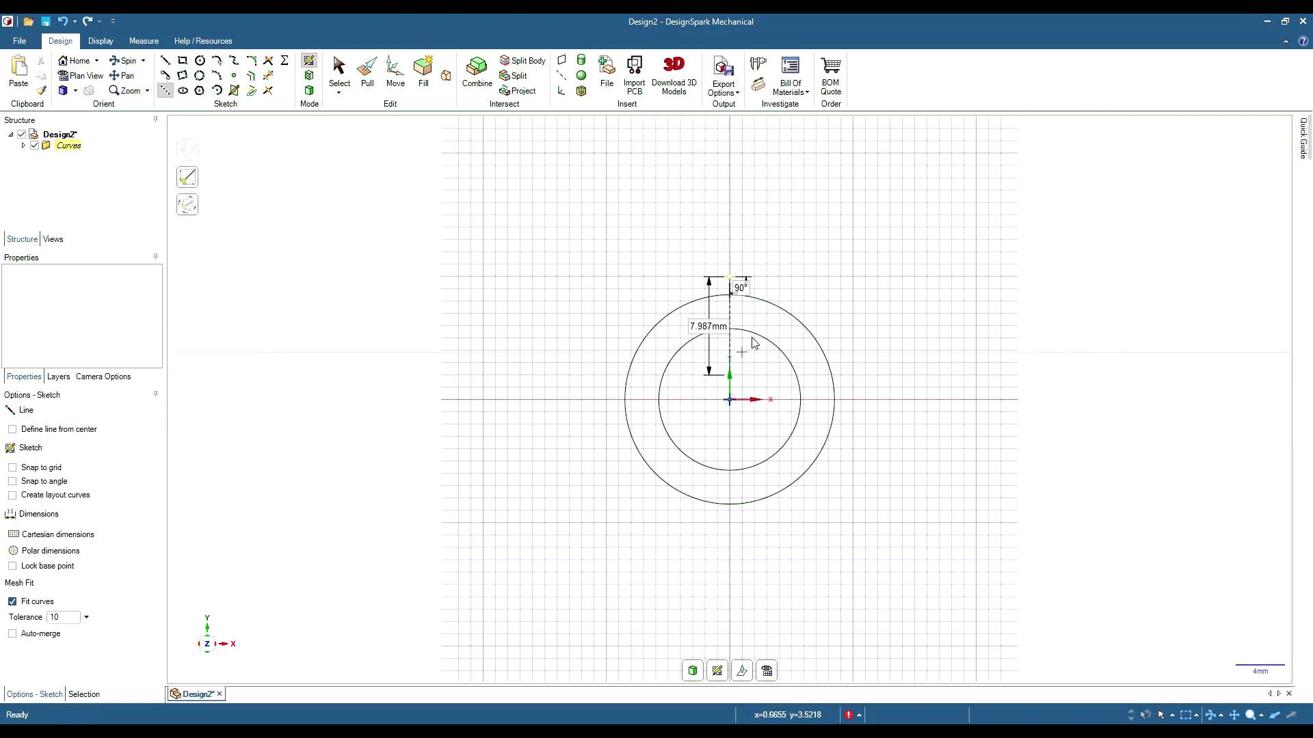
Set the vertical construction line as the sketch's mirror line
{"action": "scroll", "coordinate": [756, 317], "scroll_direction": "down", "scroll_amount": 2}
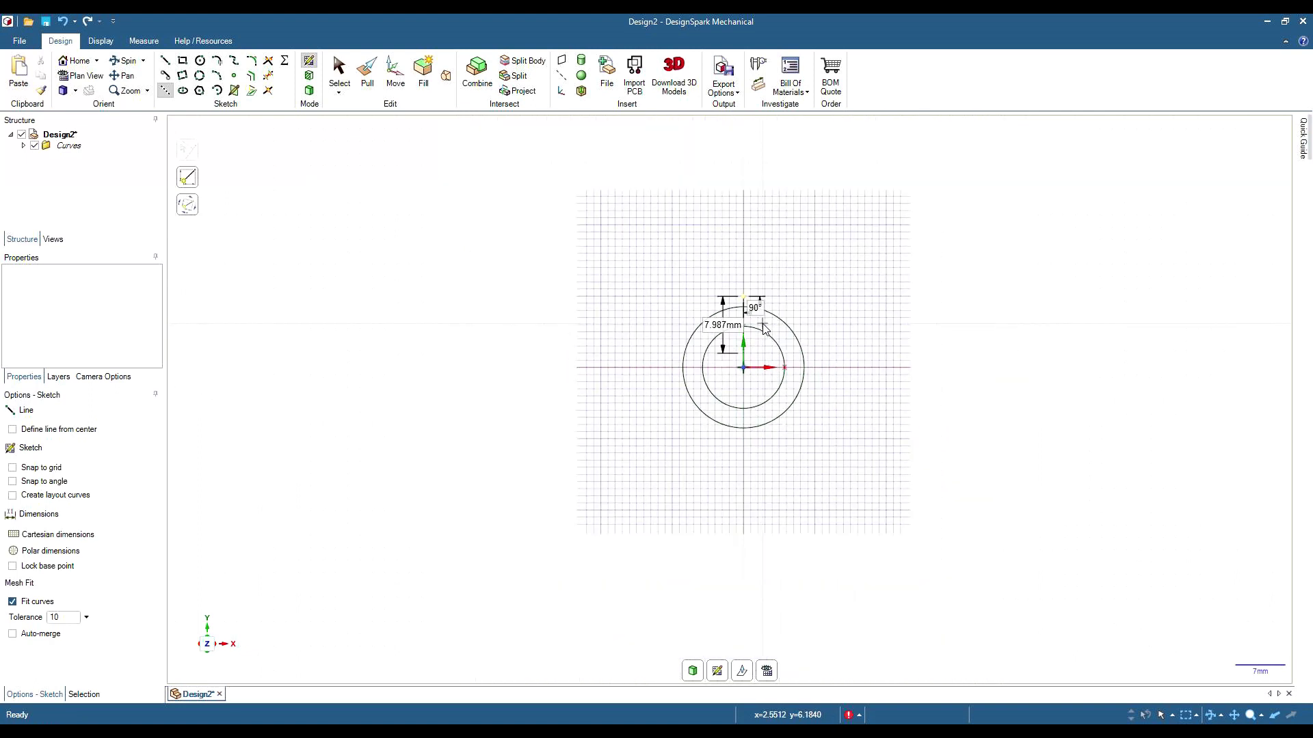
{"action": "scroll", "coordinate": [753, 317], "scroll_direction": "up", "scroll_amount": 6}
{"action": "scroll", "coordinate": [752, 317], "scroll_direction": "up", "scroll_amount": 2}
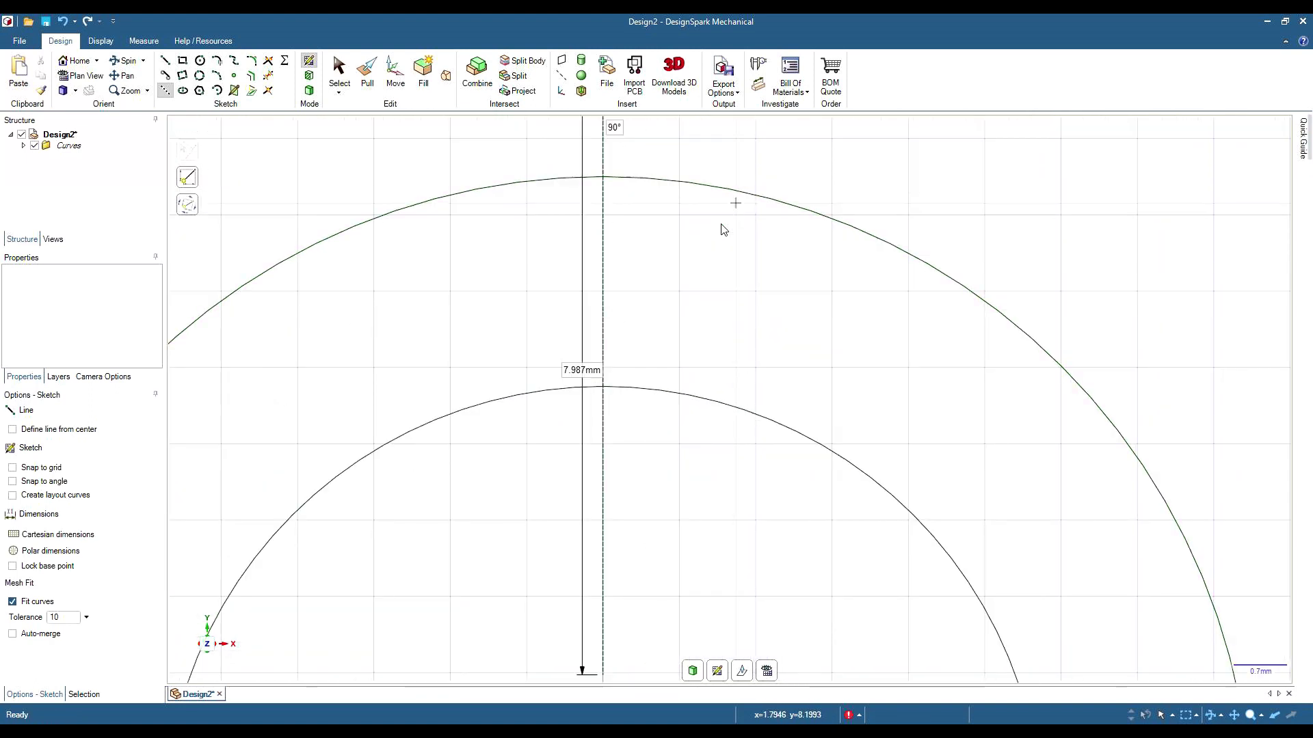
{"action": "right_click", "coordinate": [603, 228]}
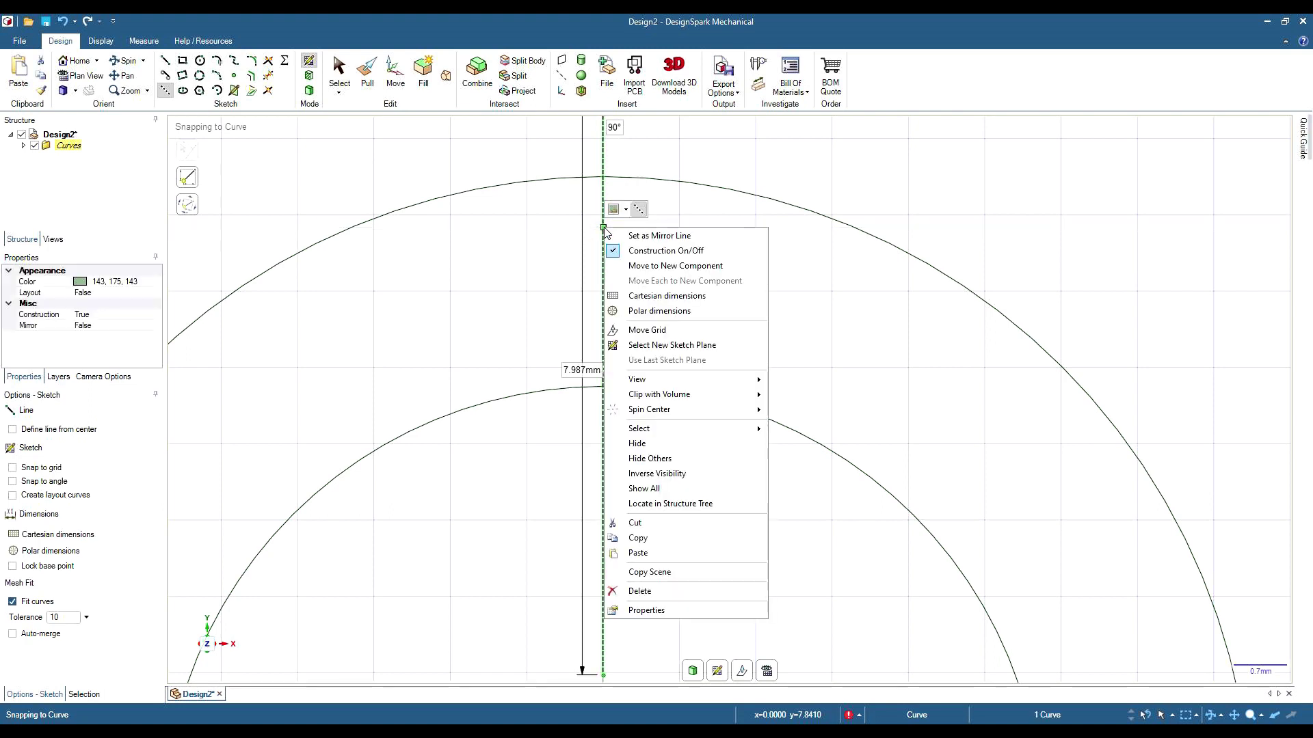
{"action": "left_click", "coordinate": [668, 237]}
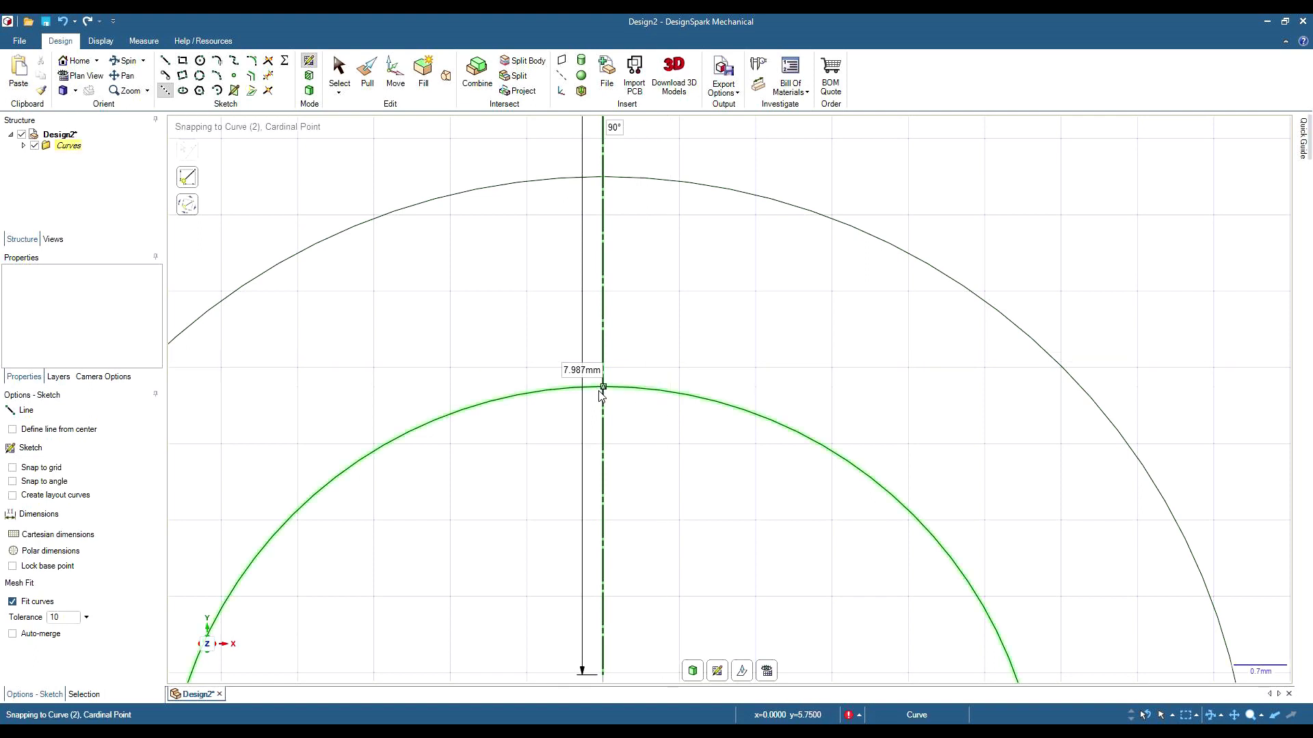
Undo a stray line, then start a rectangle on the mirror line with a 0.9 mm width
{"action": "left_click", "coordinate": [603, 276]}
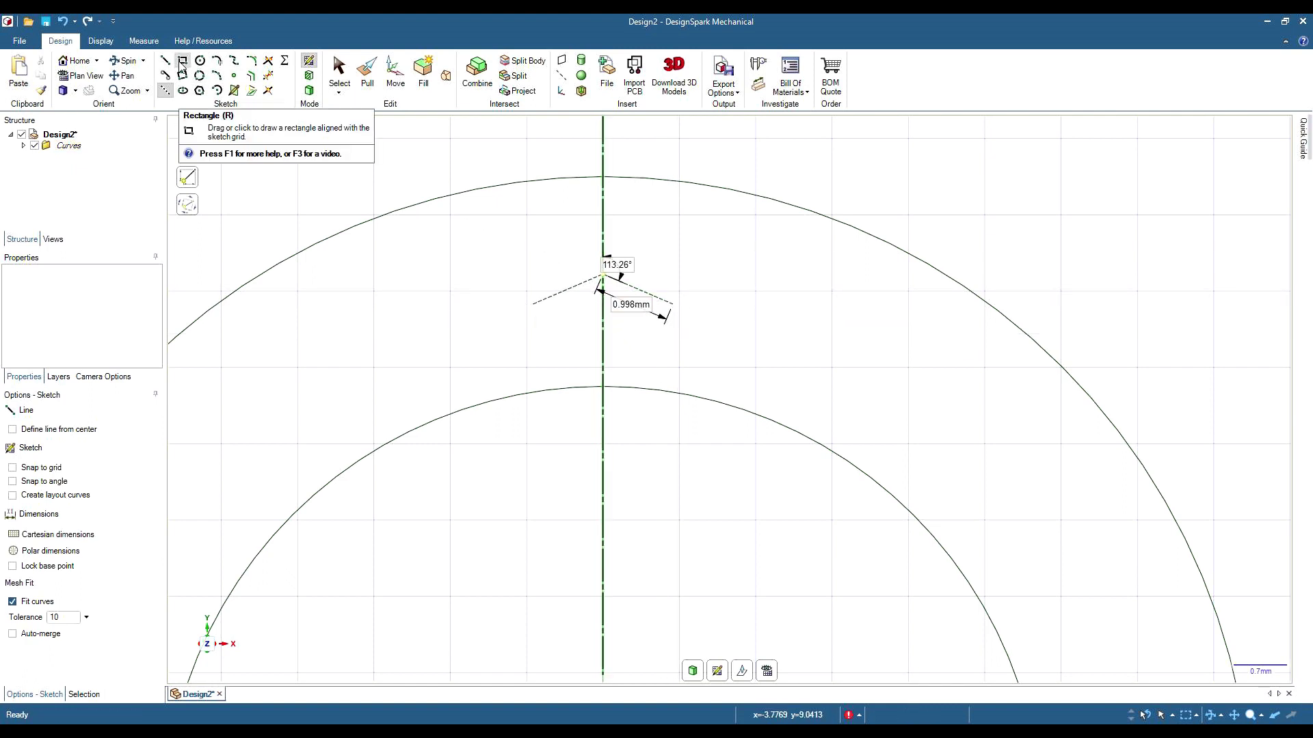
{"action": "left_click", "coordinate": [67, 26]}
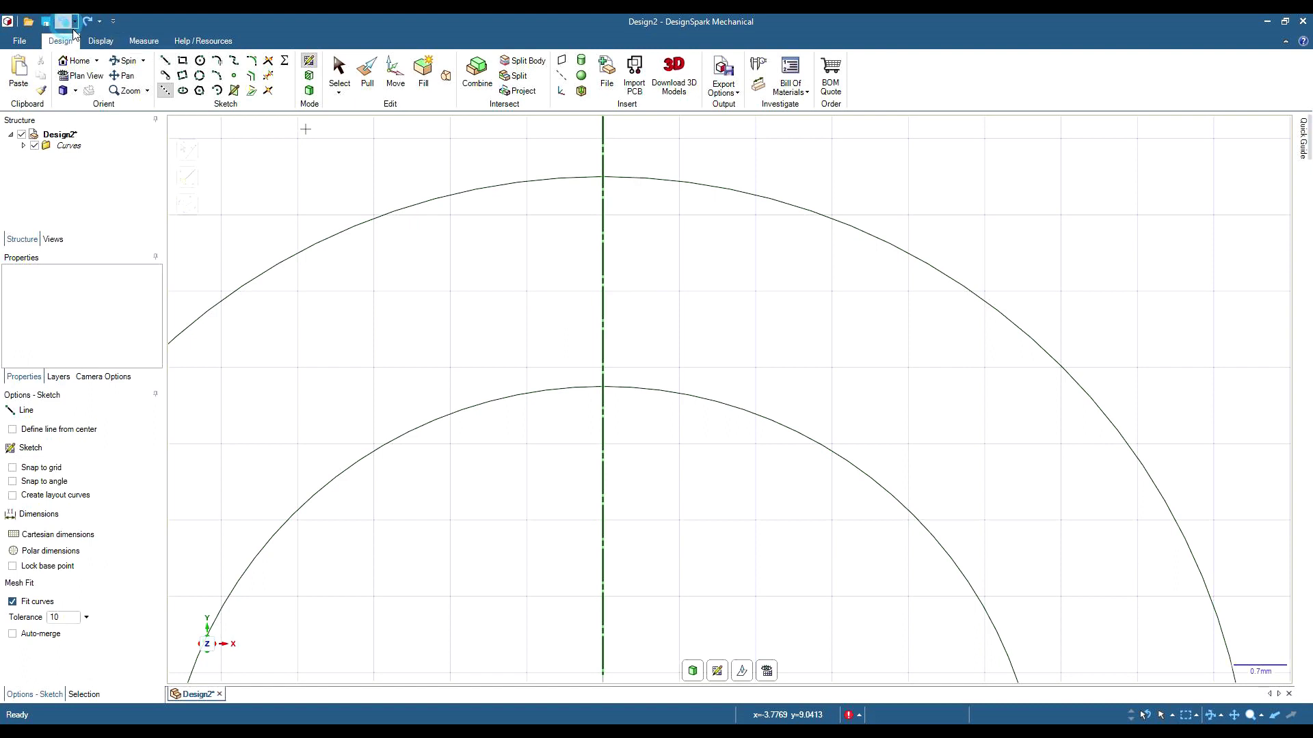
{"action": "left_click", "coordinate": [183, 61]}
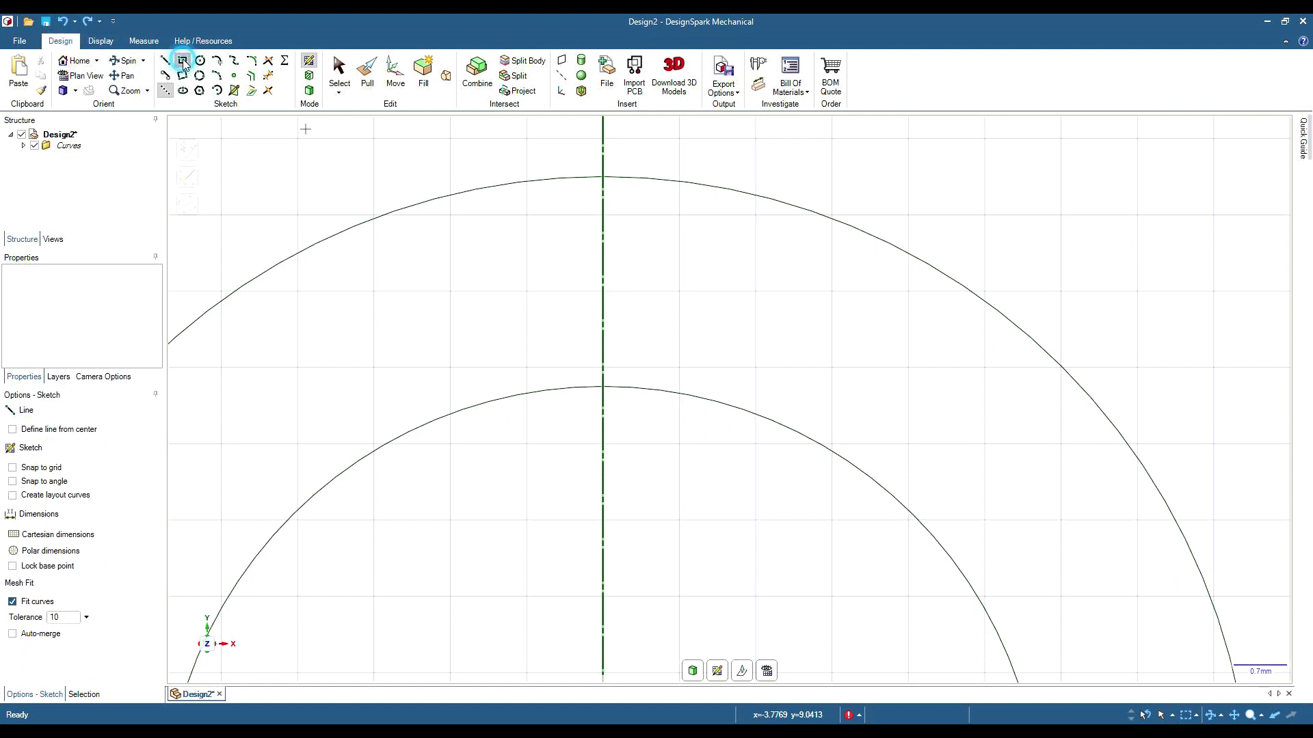
{"action": "left_click", "coordinate": [604, 287]}
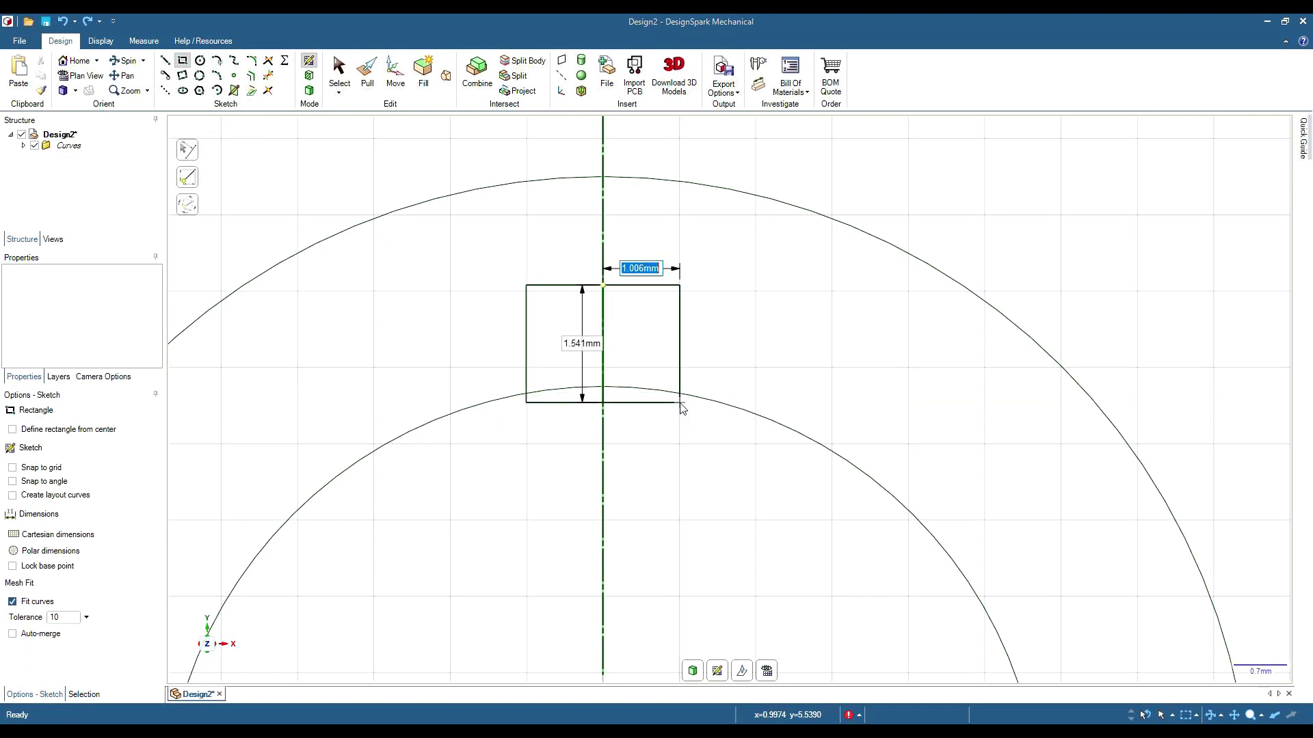
{"action": "key", "text": "BackSpace"}
{"action": "type", "text": ".9"}
{"action": "key", "text": "Tab"}
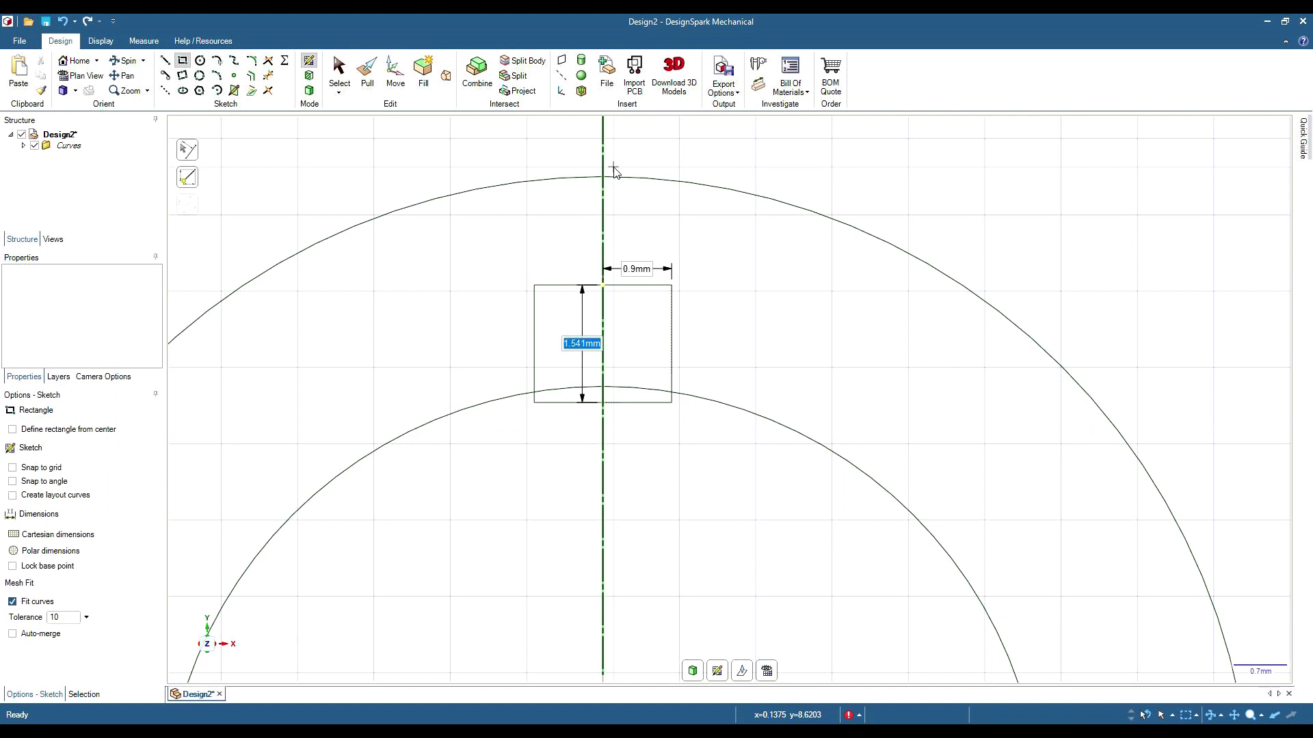
{"action": "scroll", "coordinate": [614, 172], "scroll_direction": "down", "scroll_amount": 2}
{"action": "scroll", "coordinate": [615, 164], "scroll_direction": "up", "scroll_amount": 6}
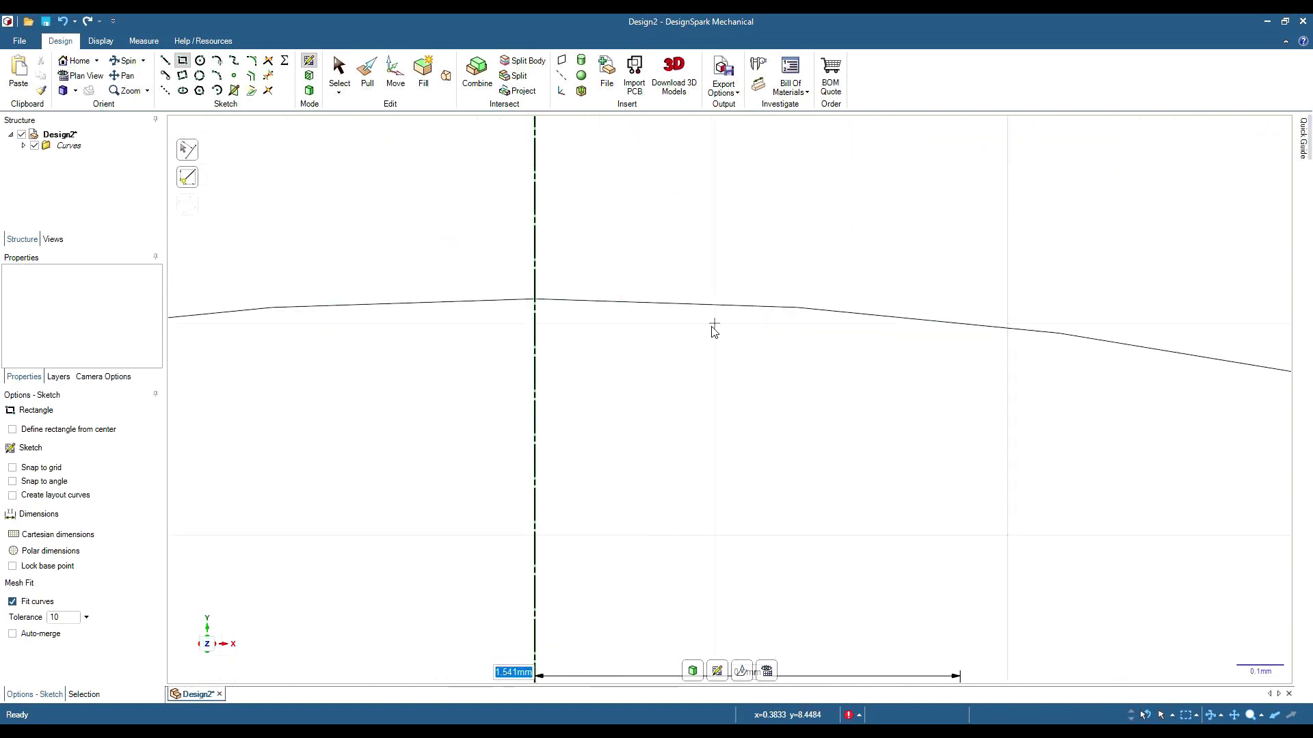
Complete the thin rectangle at the outer circle's top, then undo the last sketched step
{"action": "left_click", "coordinate": [535, 300]}
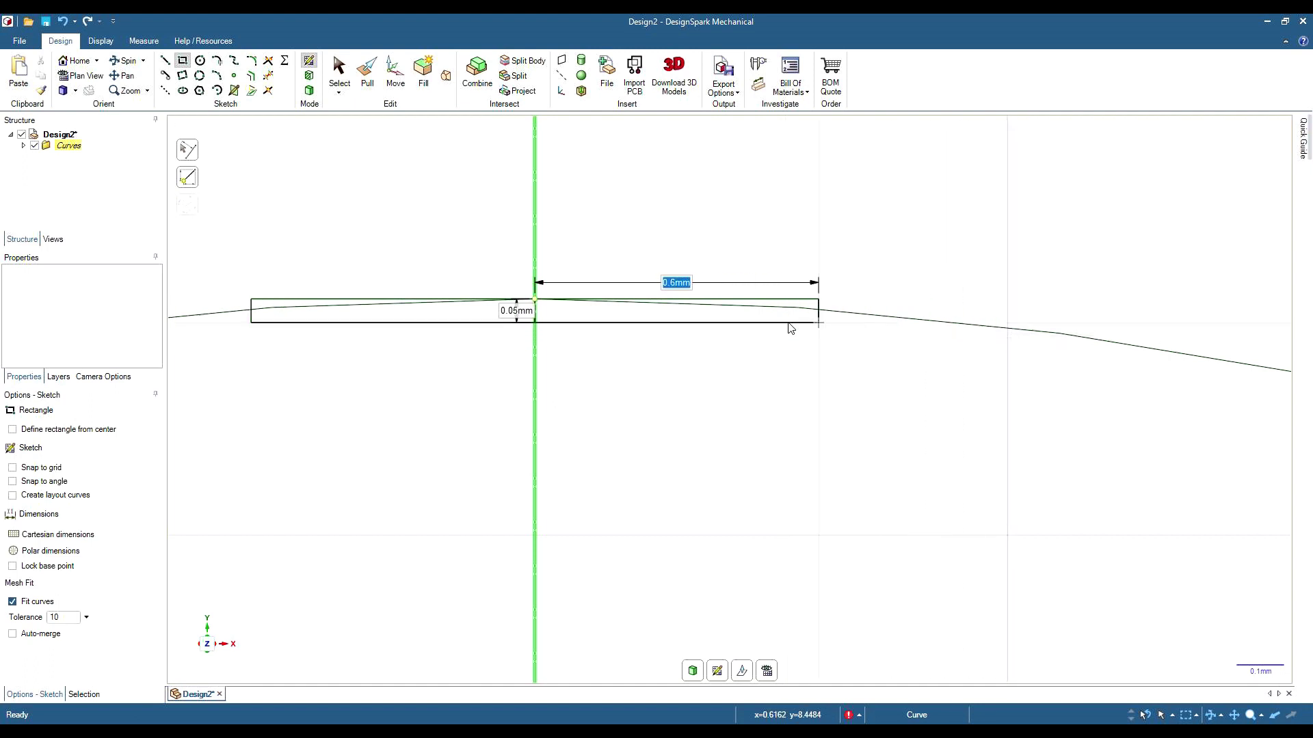
{"action": "left_click", "coordinate": [619, 322]}
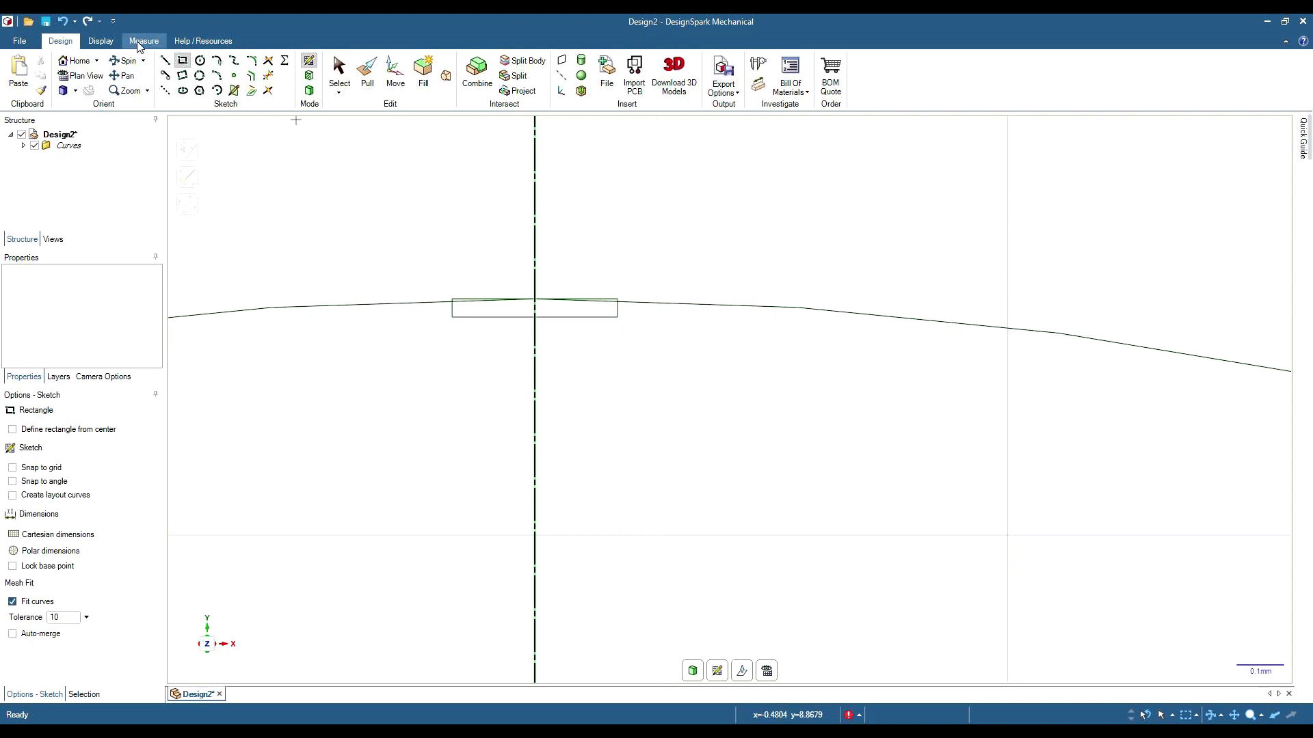
{"action": "left_click", "coordinate": [62, 22]}
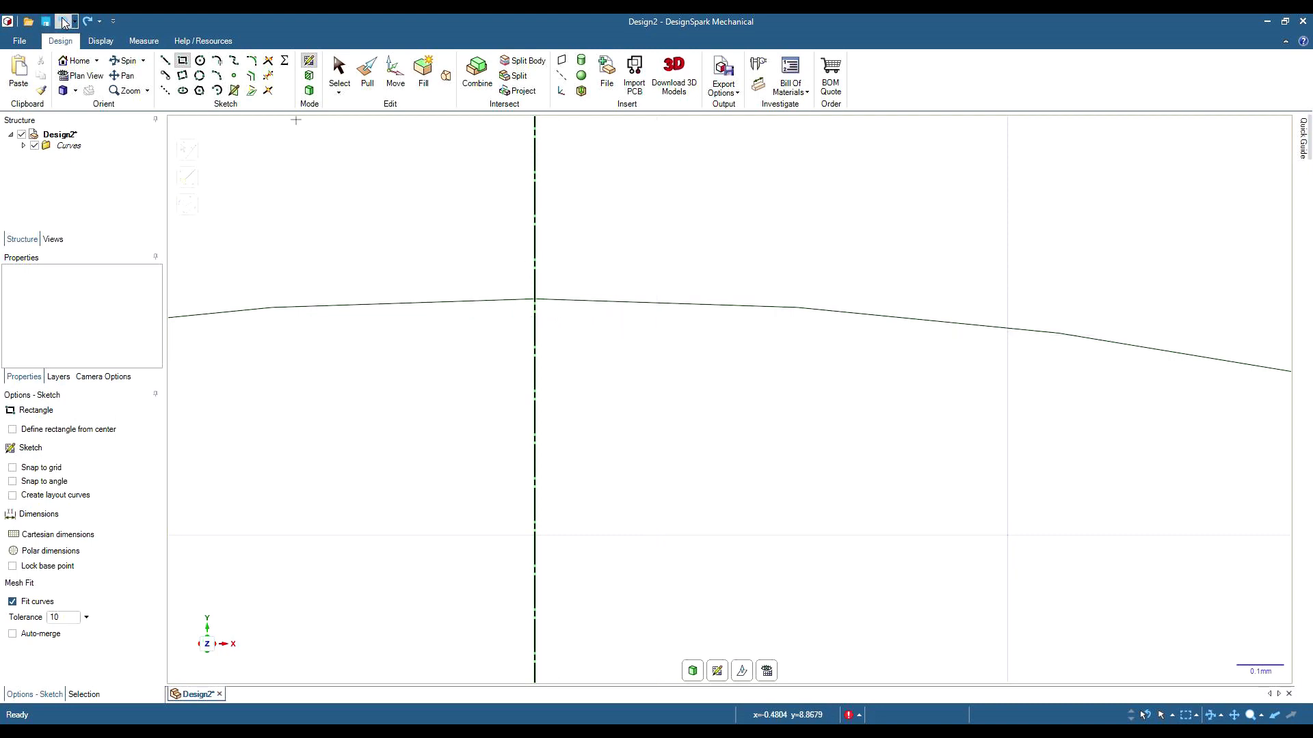
Draw a 0.5 mm line from the outer circle's top point, forming half the tooth tip
{"action": "left_click", "coordinate": [164, 61]}
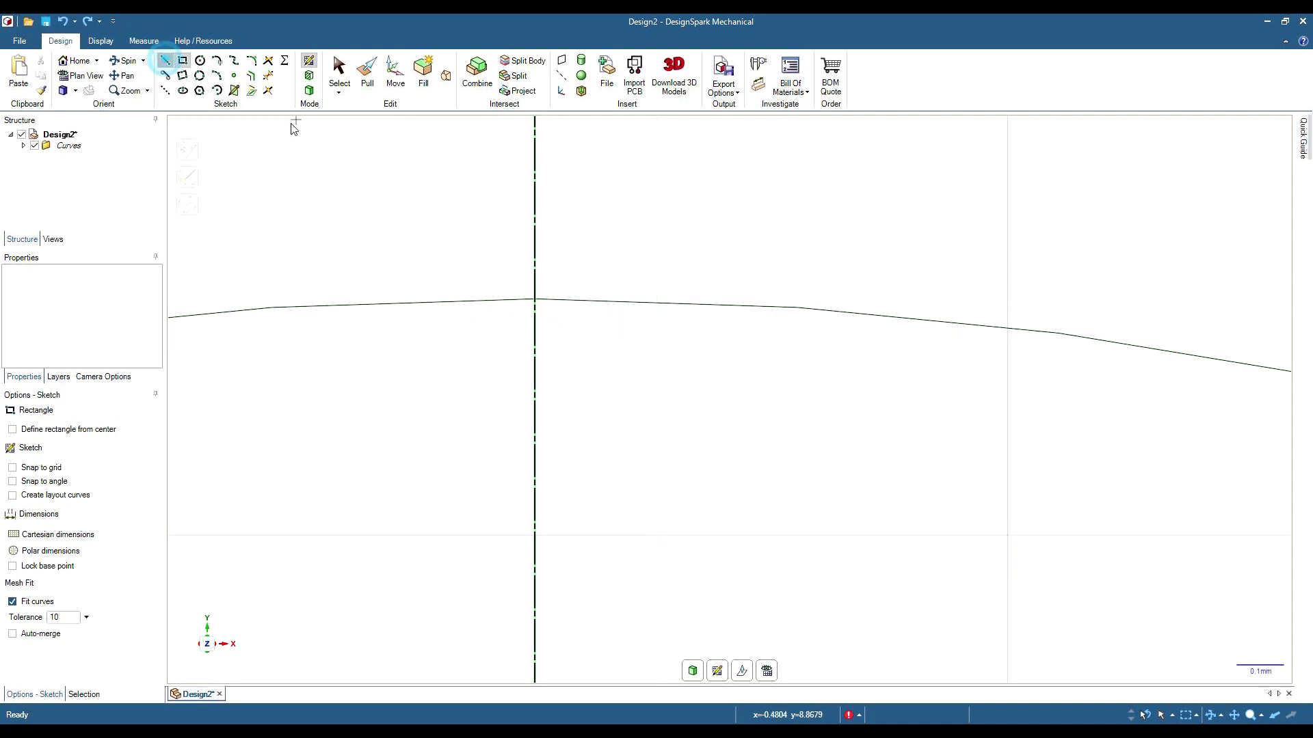
{"action": "left_click", "coordinate": [535, 300]}
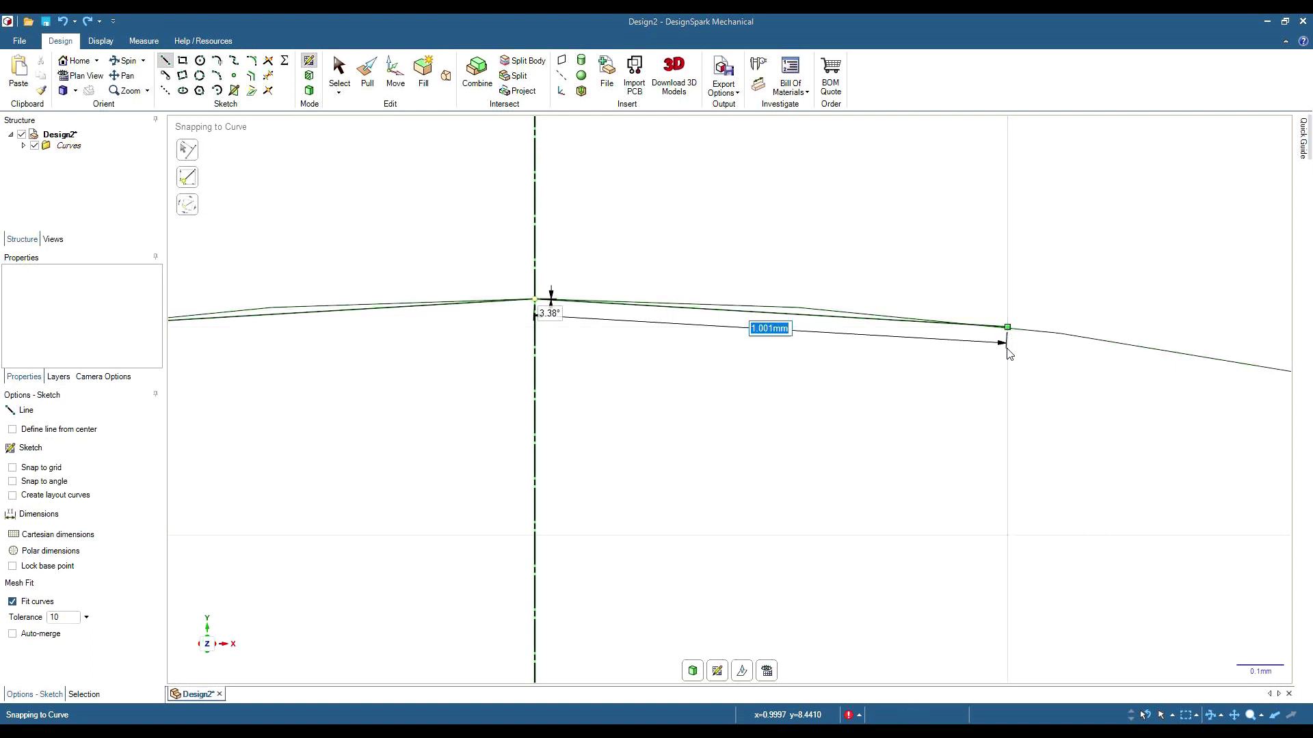
{"action": "type", "text": ".5"}
{"action": "key", "text": "Return"}
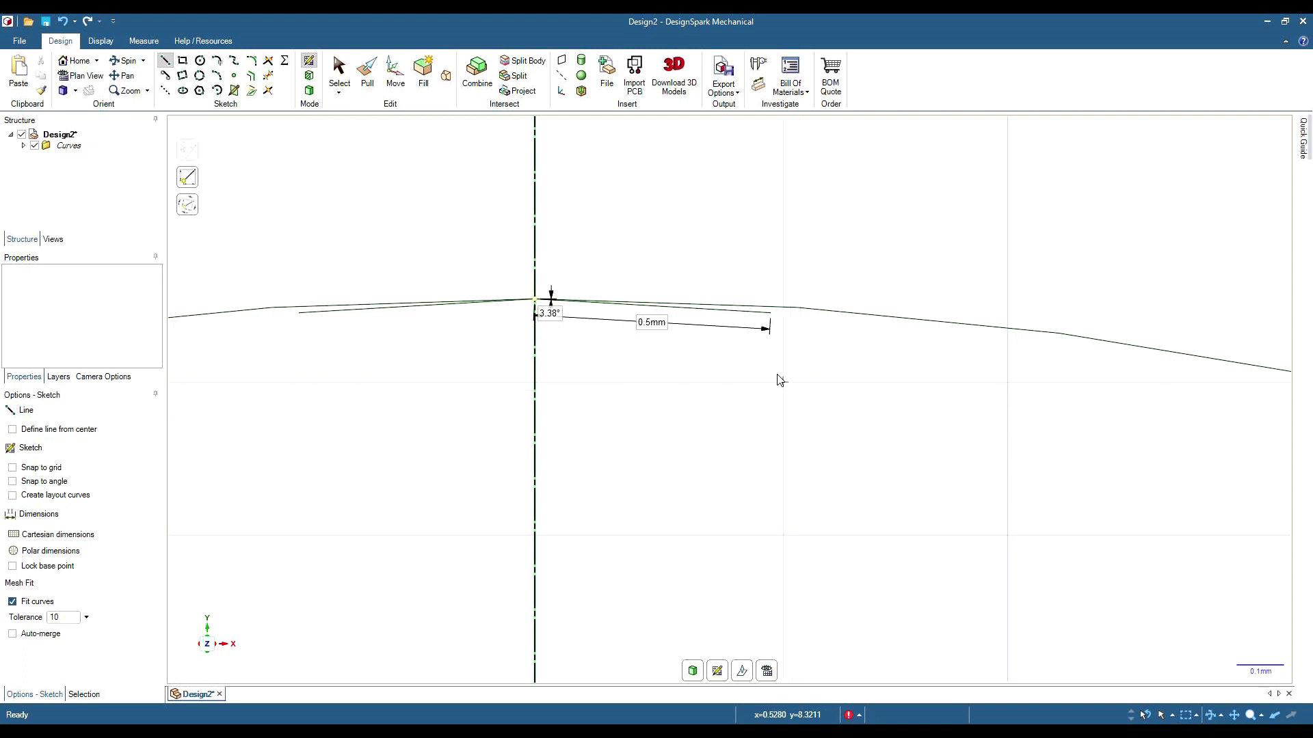
{"action": "scroll", "coordinate": [806, 387], "scroll_direction": "up", "scroll_amount": 1}
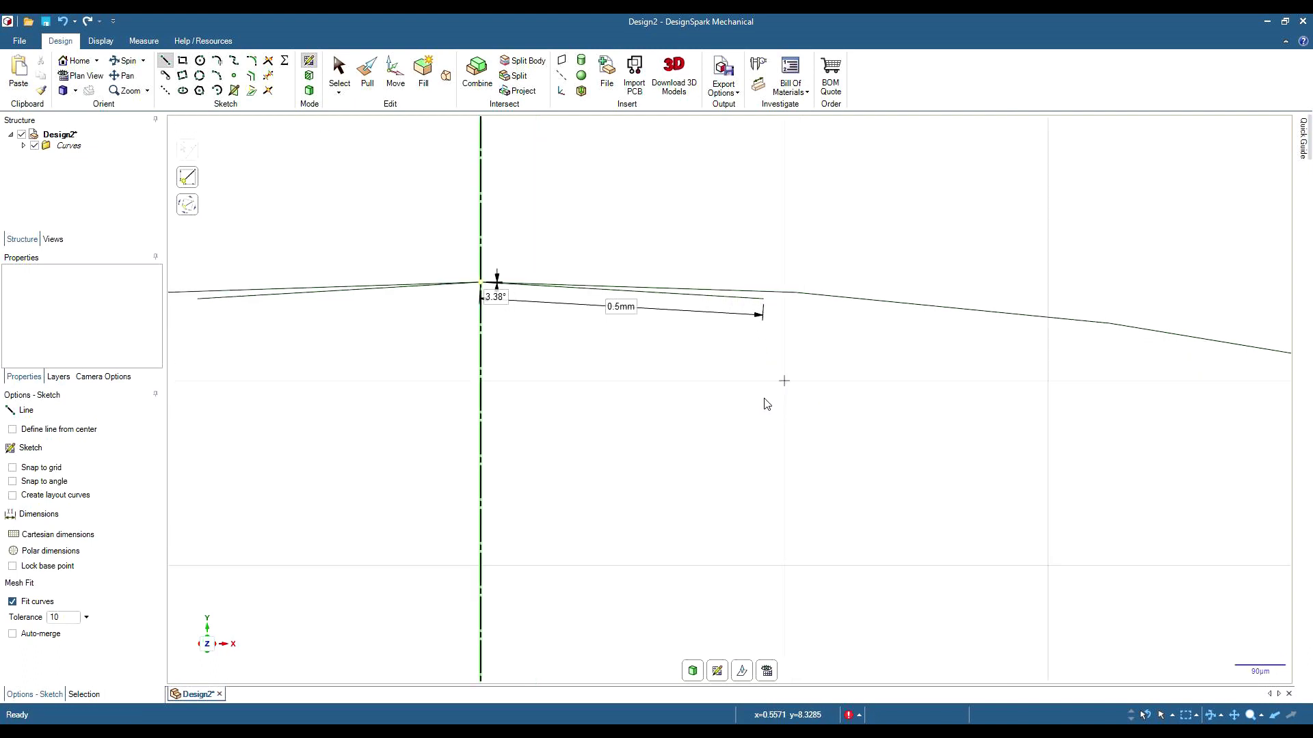
{"action": "scroll", "coordinate": [766, 403], "scroll_direction": "down", "scroll_amount": 4}
{"action": "scroll", "coordinate": [831, 457], "scroll_direction": "down", "scroll_amount": 1}
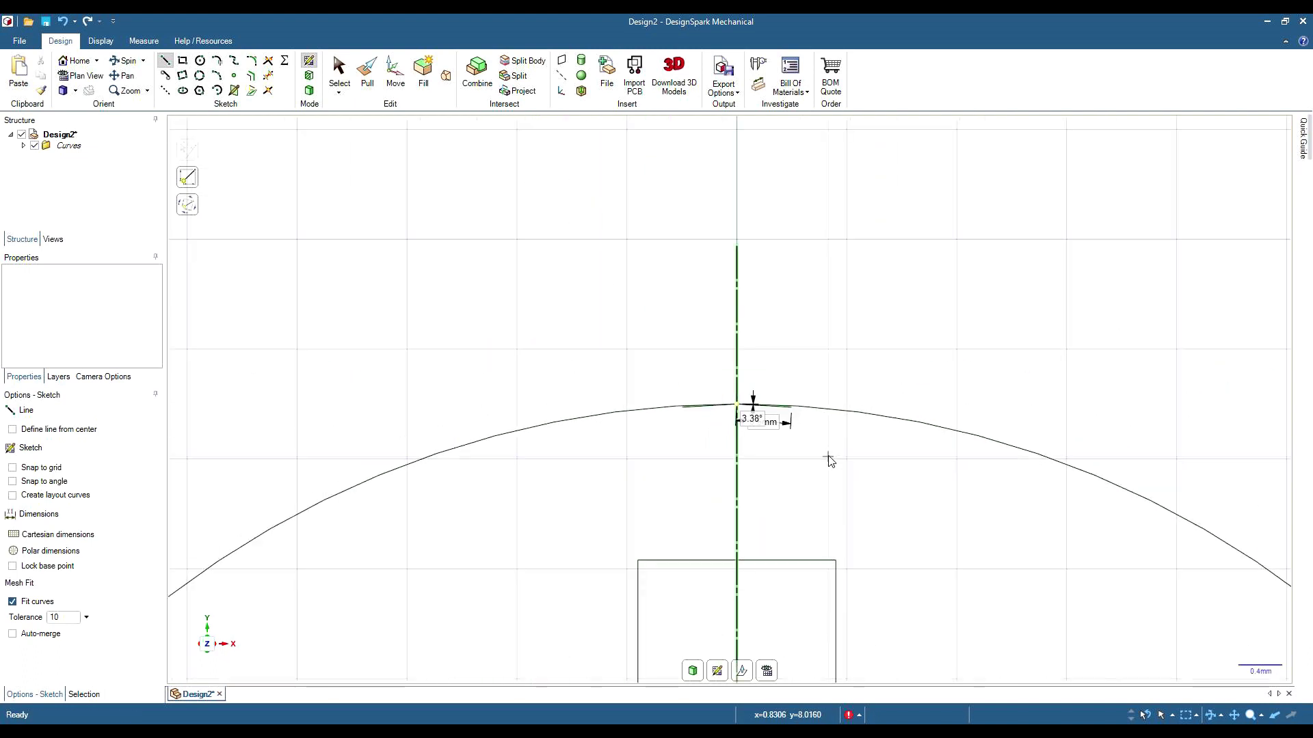
{"action": "scroll", "coordinate": [831, 457], "scroll_direction": "down", "scroll_amount": 2}
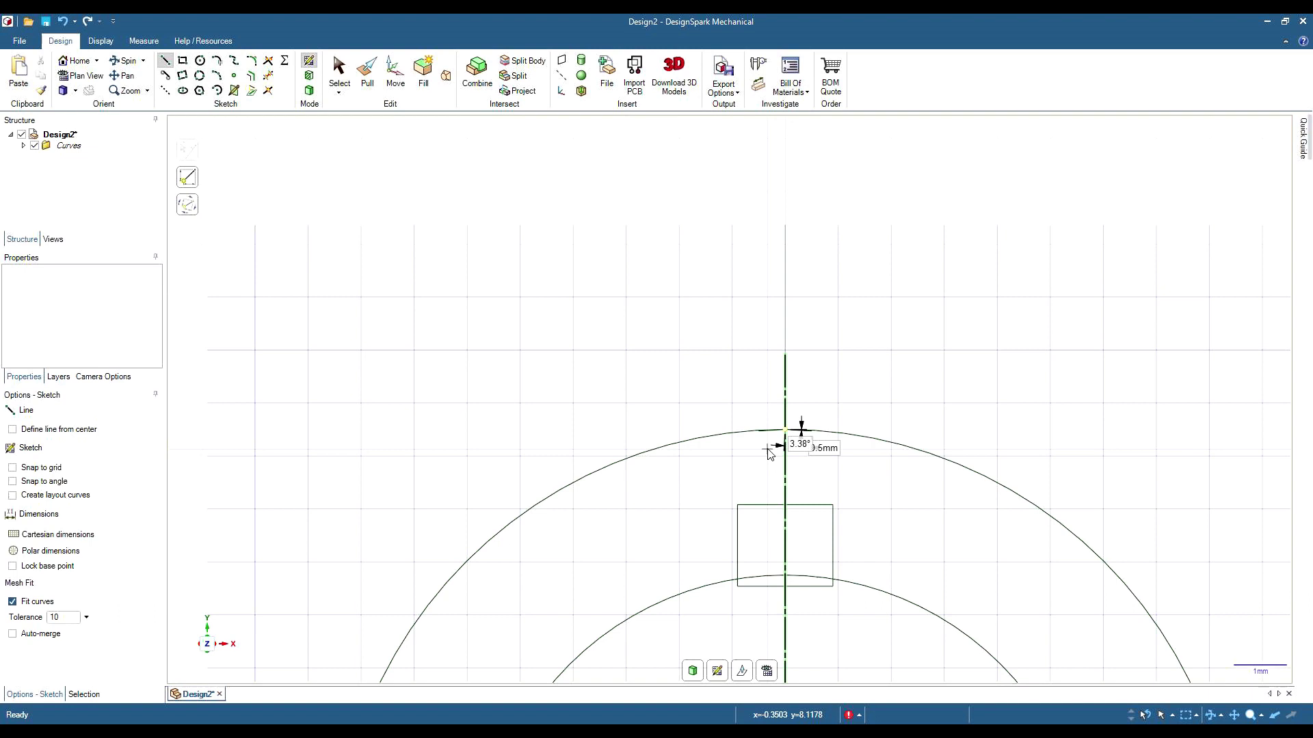
{"action": "scroll", "coordinate": [861, 356], "scroll_direction": "up", "scroll_amount": 5}
Start a flank spline at the tip line's end, curving down to the rectangle corner
{"action": "key", "text": "Escape"}
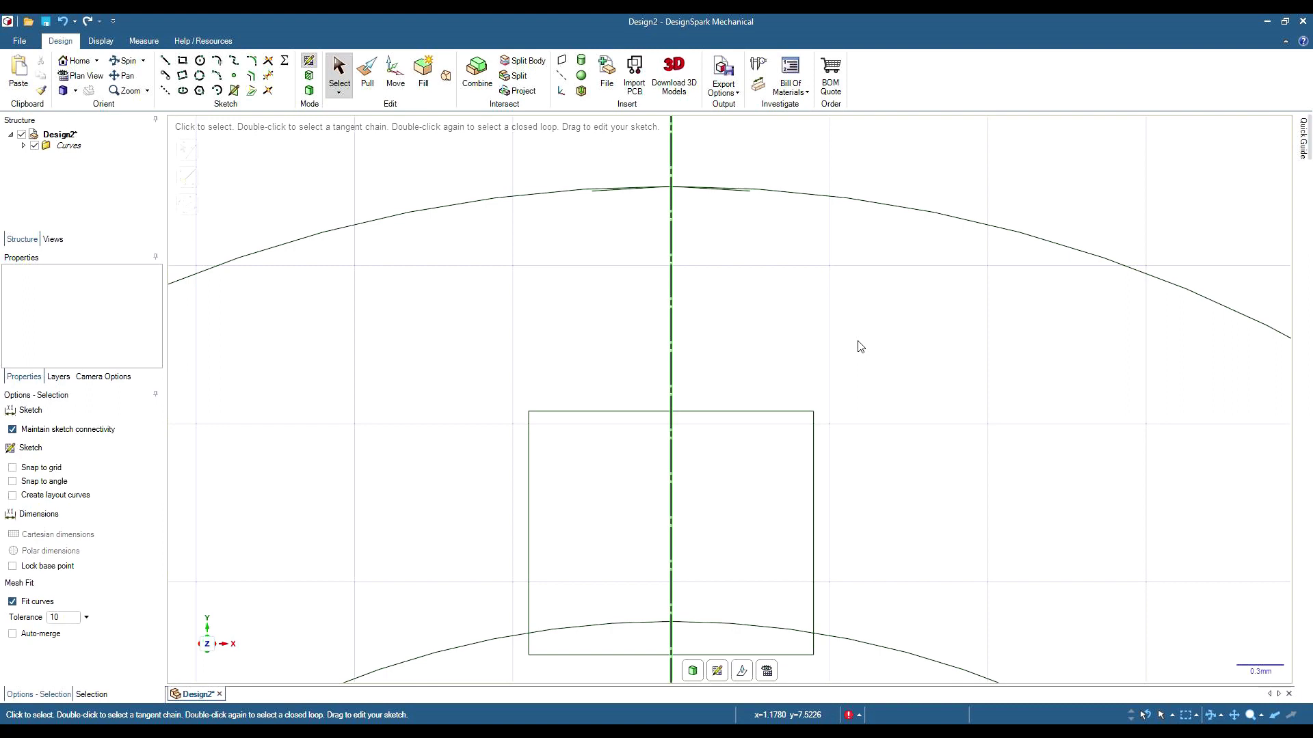
{"action": "left_click", "coordinate": [233, 63]}
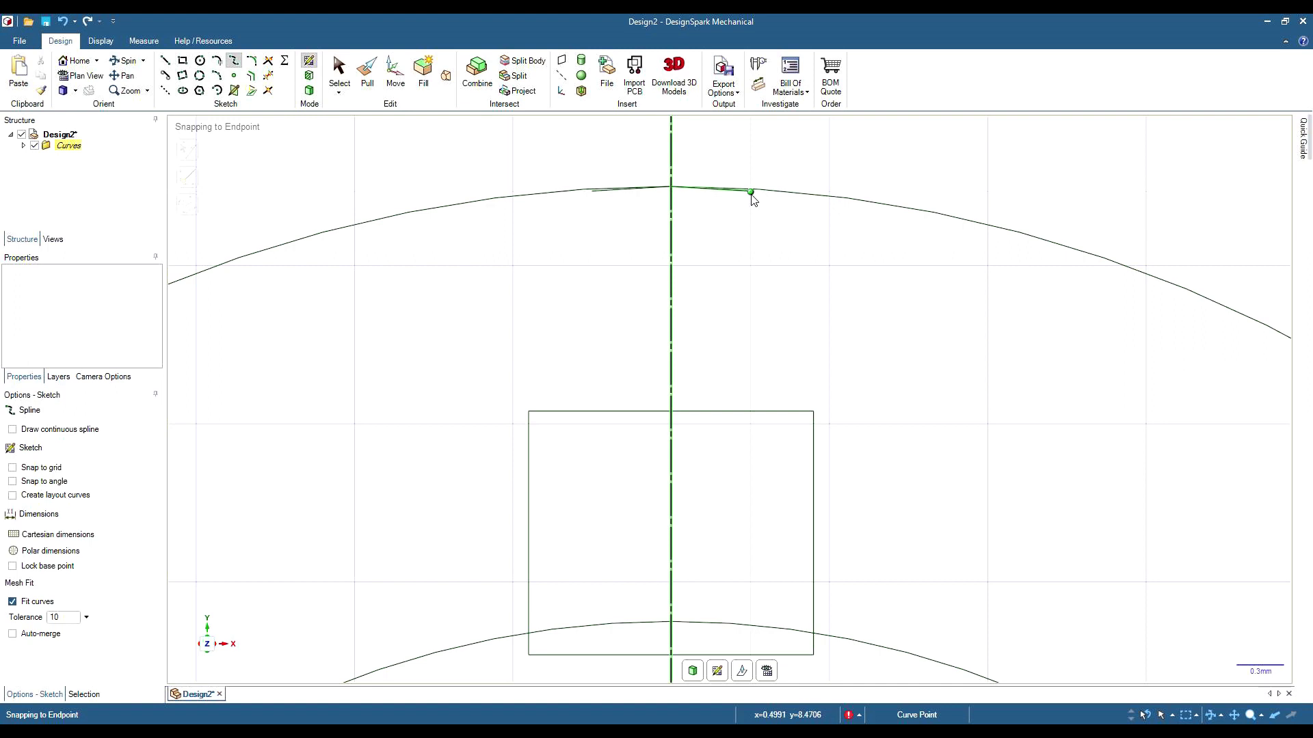
{"action": "left_click", "coordinate": [751, 192]}
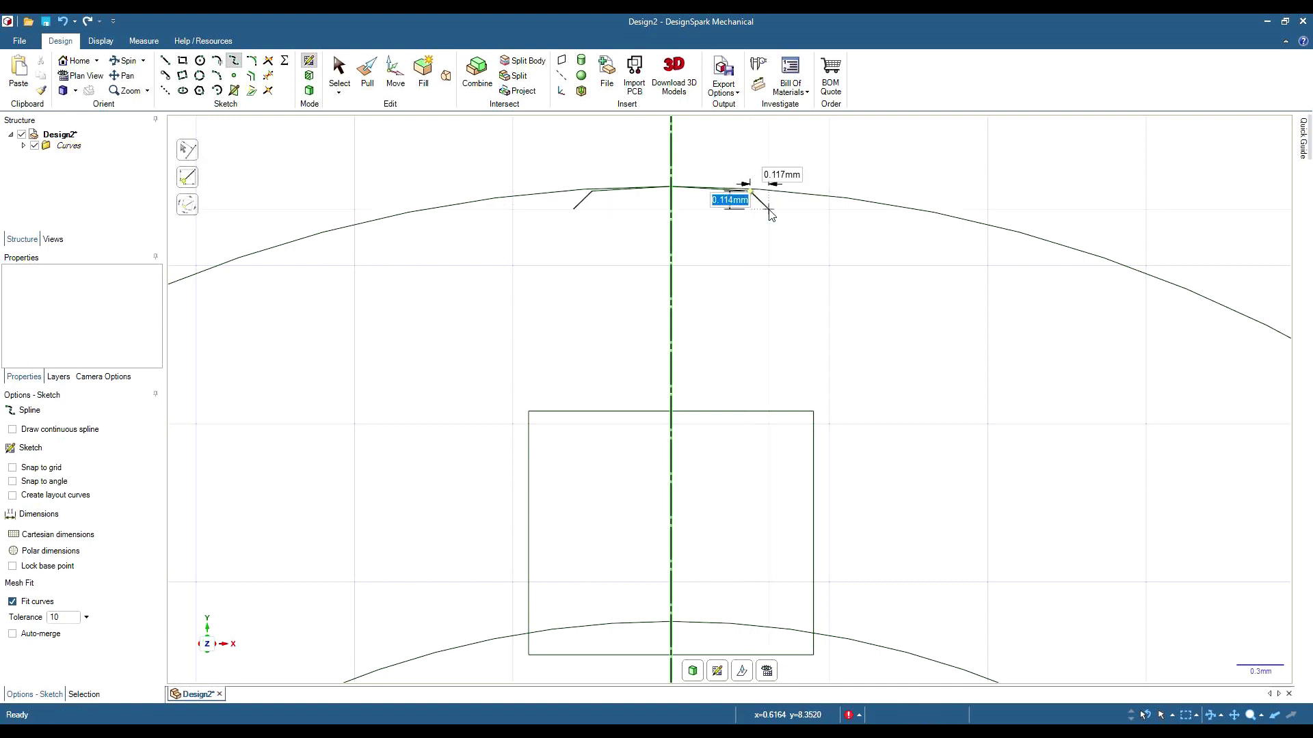
{"action": "left_click", "coordinate": [784, 229]}
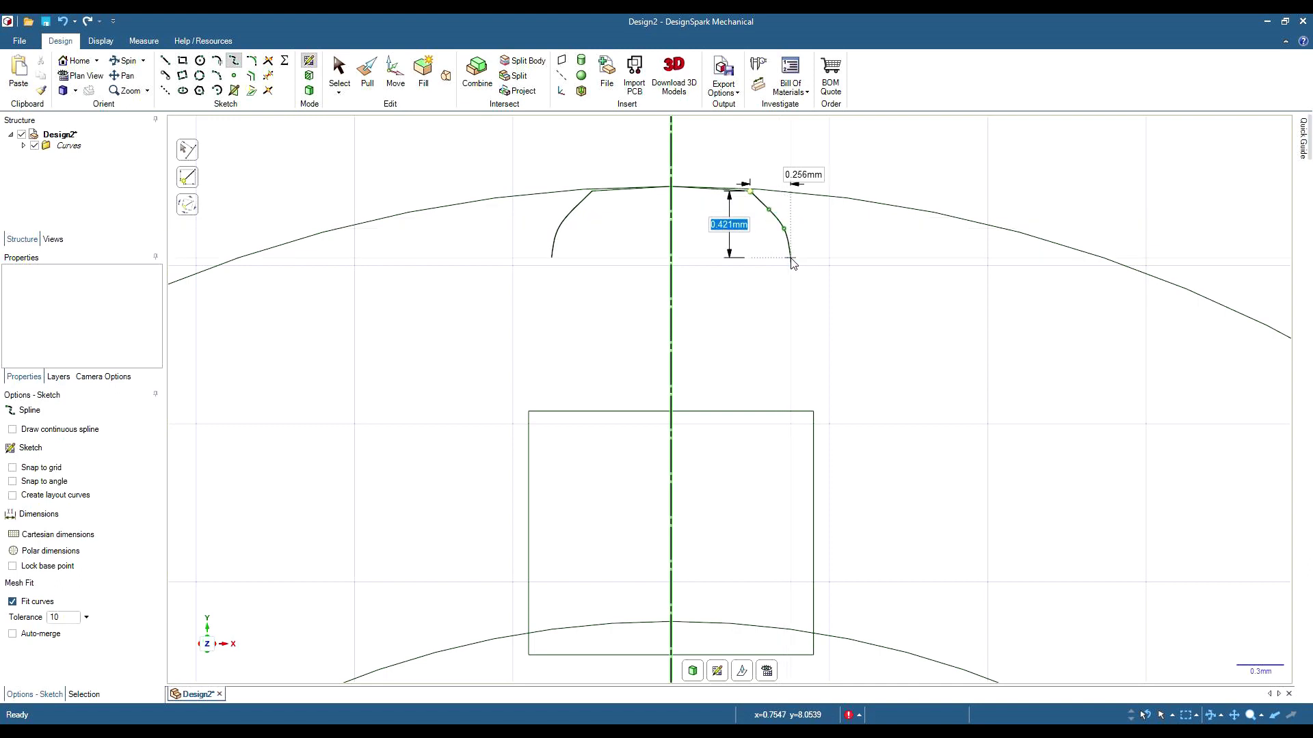
{"action": "left_click", "coordinate": [793, 259]}
{"action": "left_click", "coordinate": [803, 289]}
{"action": "left_click", "coordinate": [808, 318]}
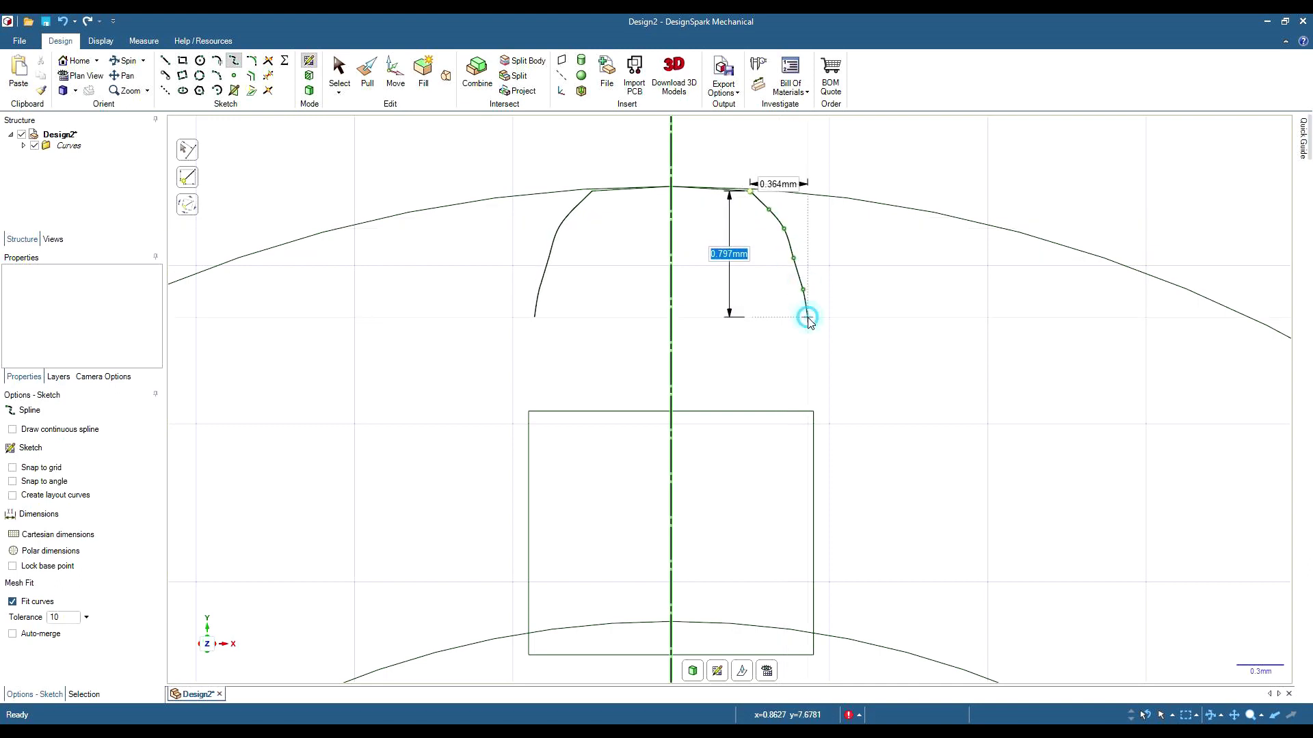
{"action": "left_click", "coordinate": [809, 351]}
{"action": "left_click", "coordinate": [811, 380]}
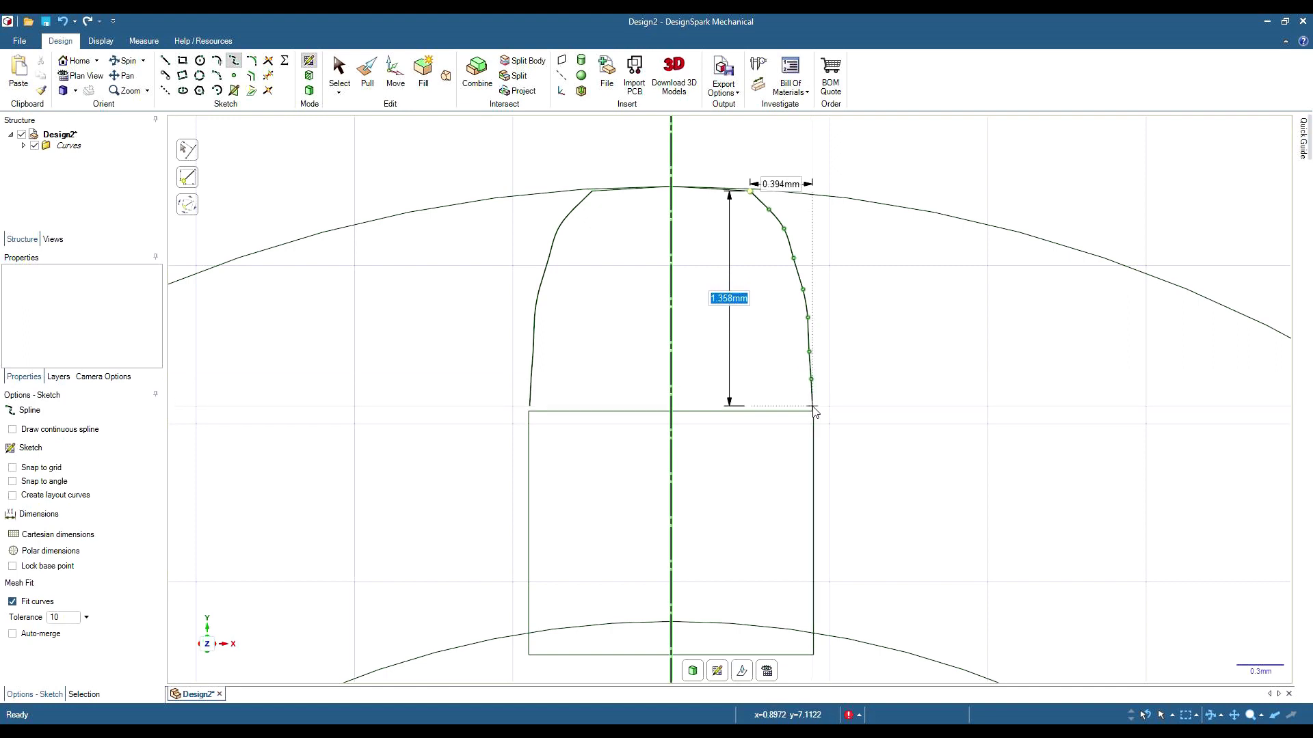
{"action": "left_click", "coordinate": [813, 401]}
{"action": "left_click", "coordinate": [814, 412]}
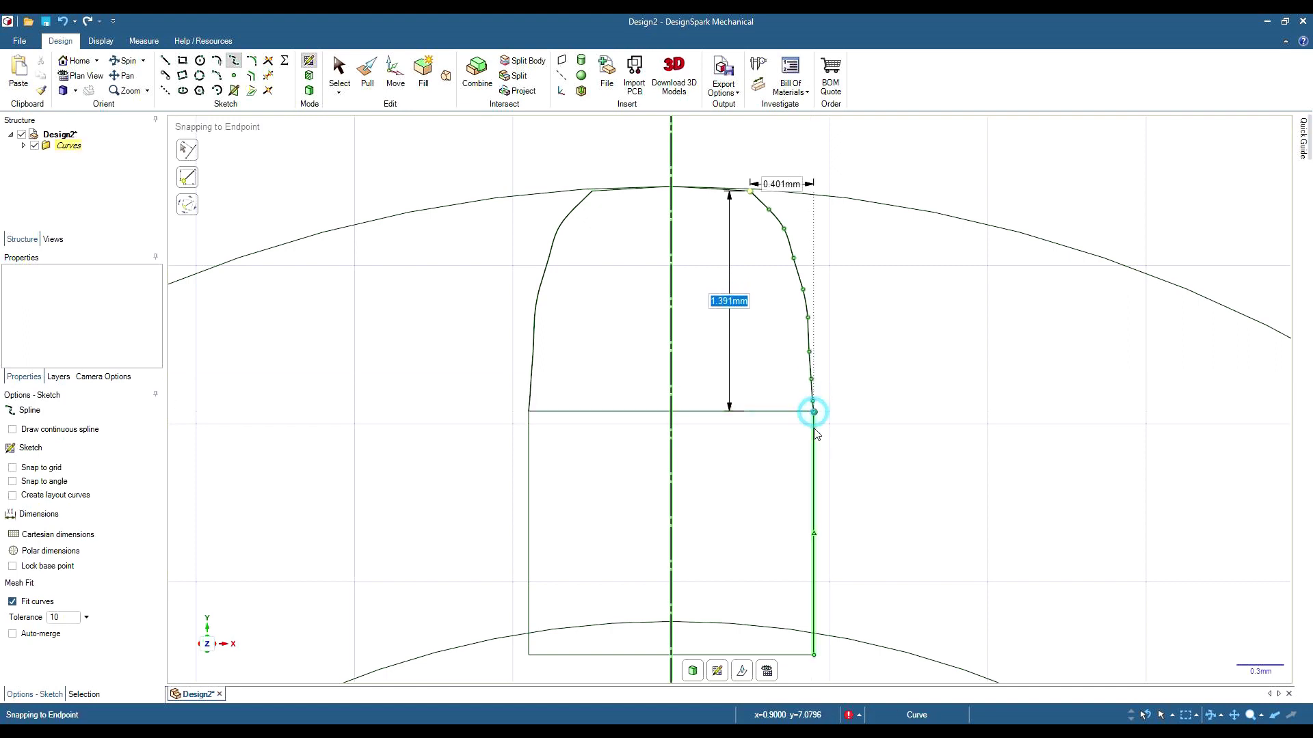
Continue the spline down the rectangle side and out to the inner circle, then finish it
{"action": "left_click", "coordinate": [814, 447]}
{"action": "left_click", "coordinate": [813, 492]}
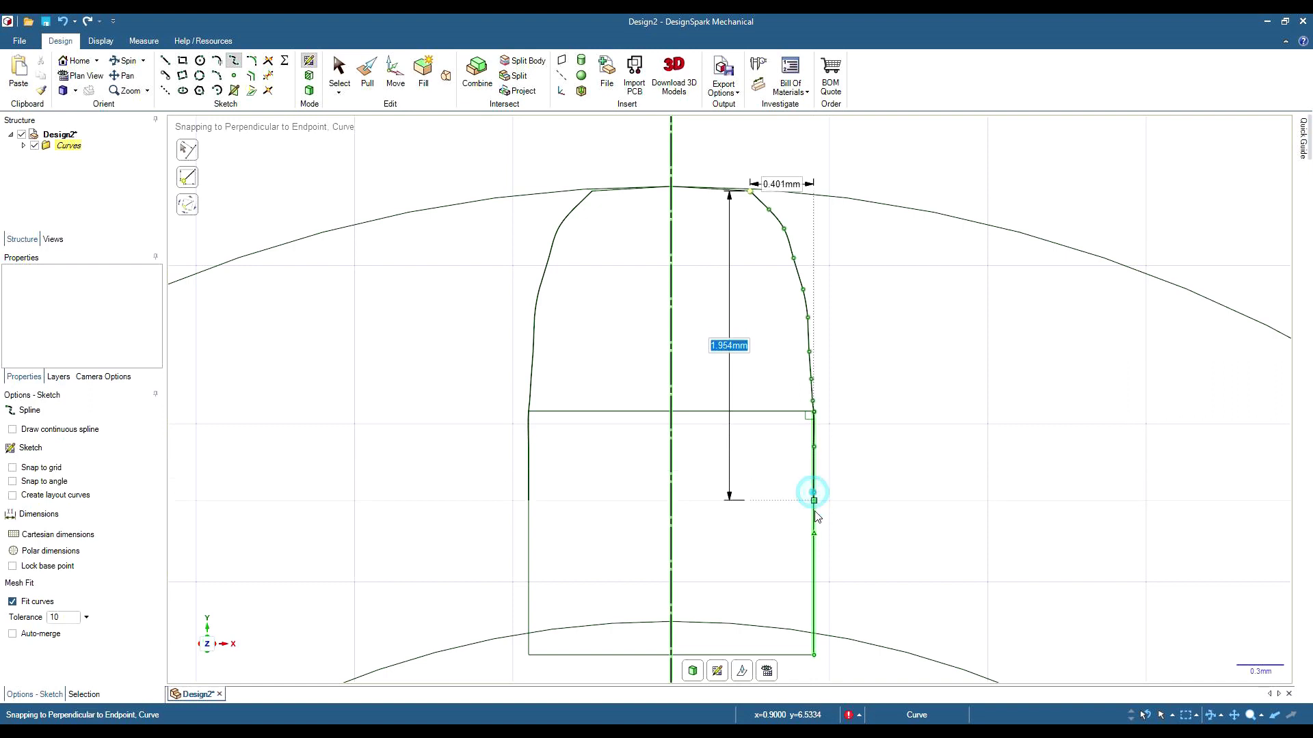
{"action": "left_click", "coordinate": [813, 567]}
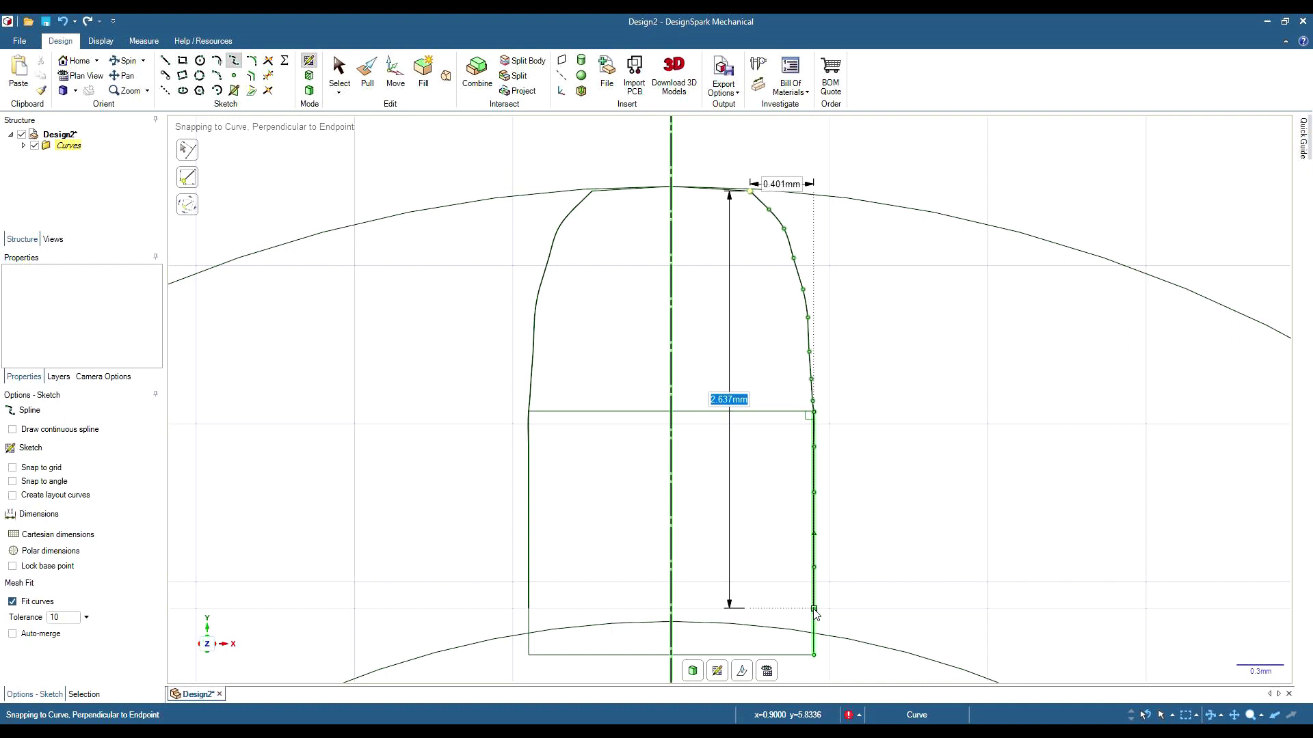
{"action": "left_click", "coordinate": [814, 610]}
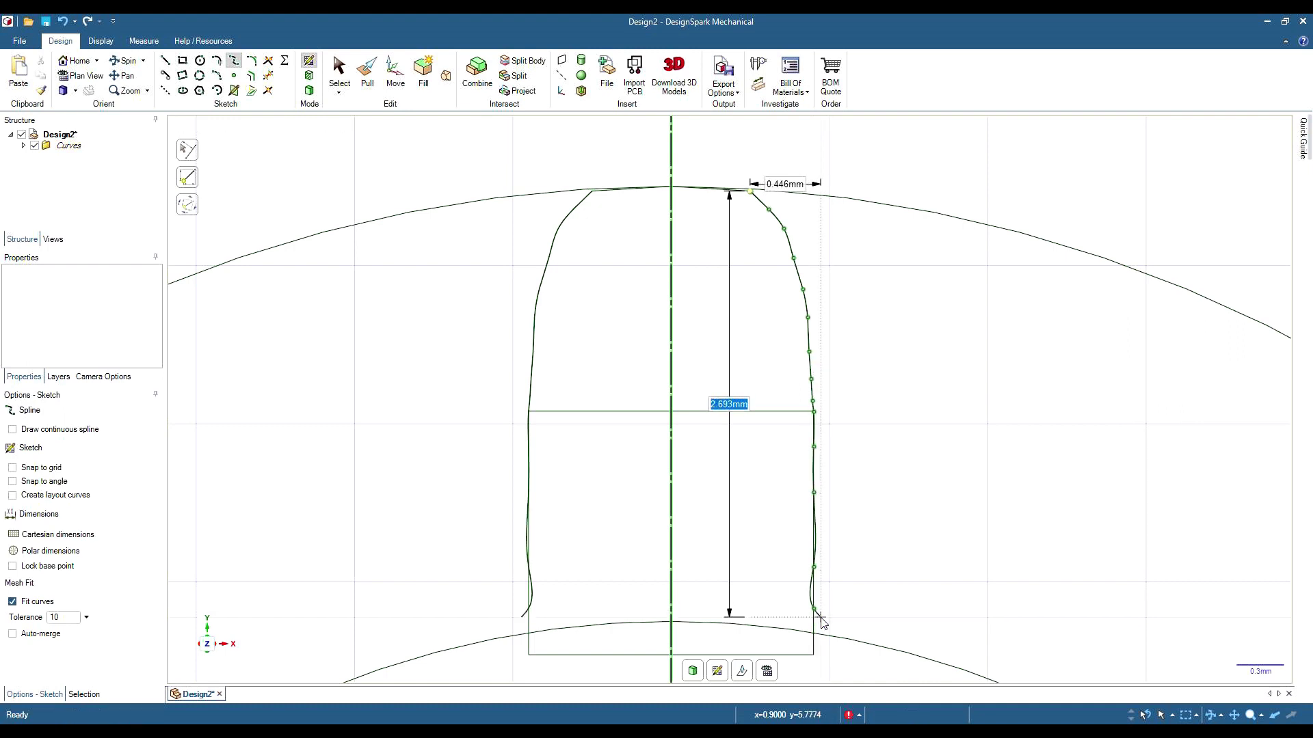
{"action": "left_click", "coordinate": [821, 618]}
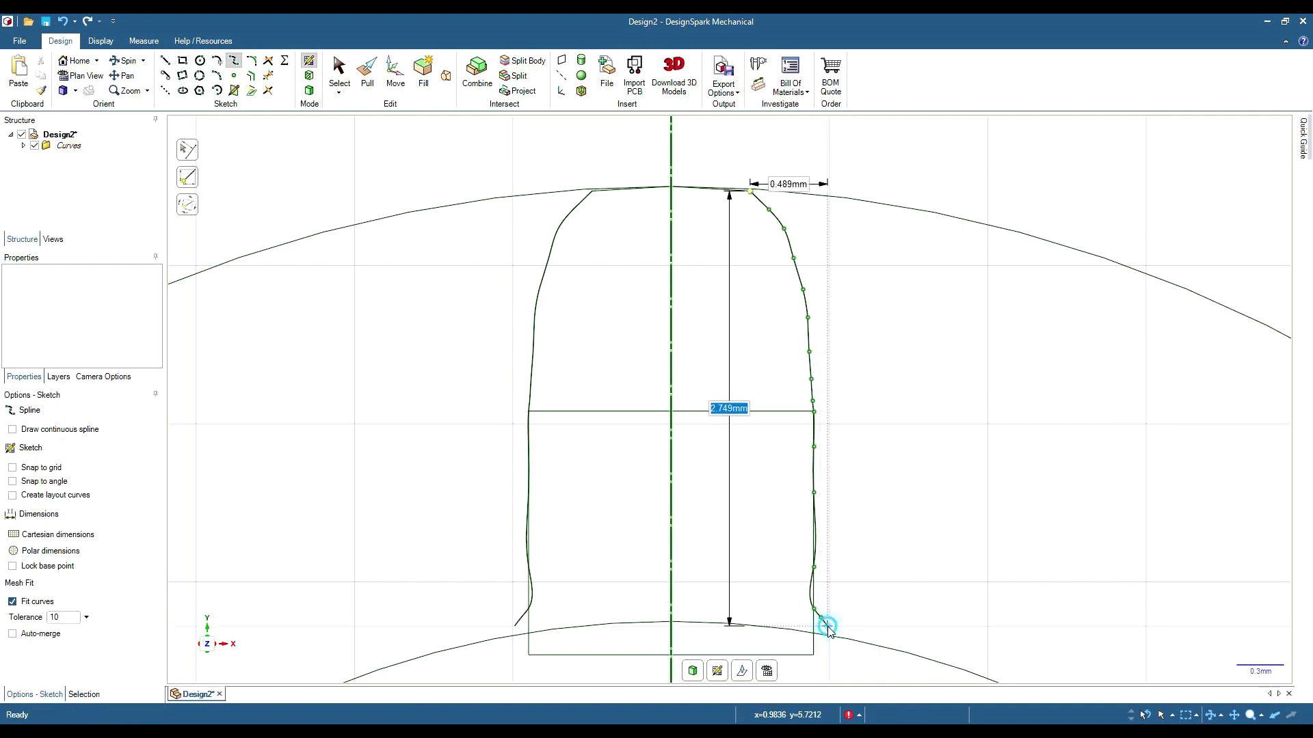
{"action": "left_click", "coordinate": [826, 626]}
{"action": "left_click", "coordinate": [834, 633]}
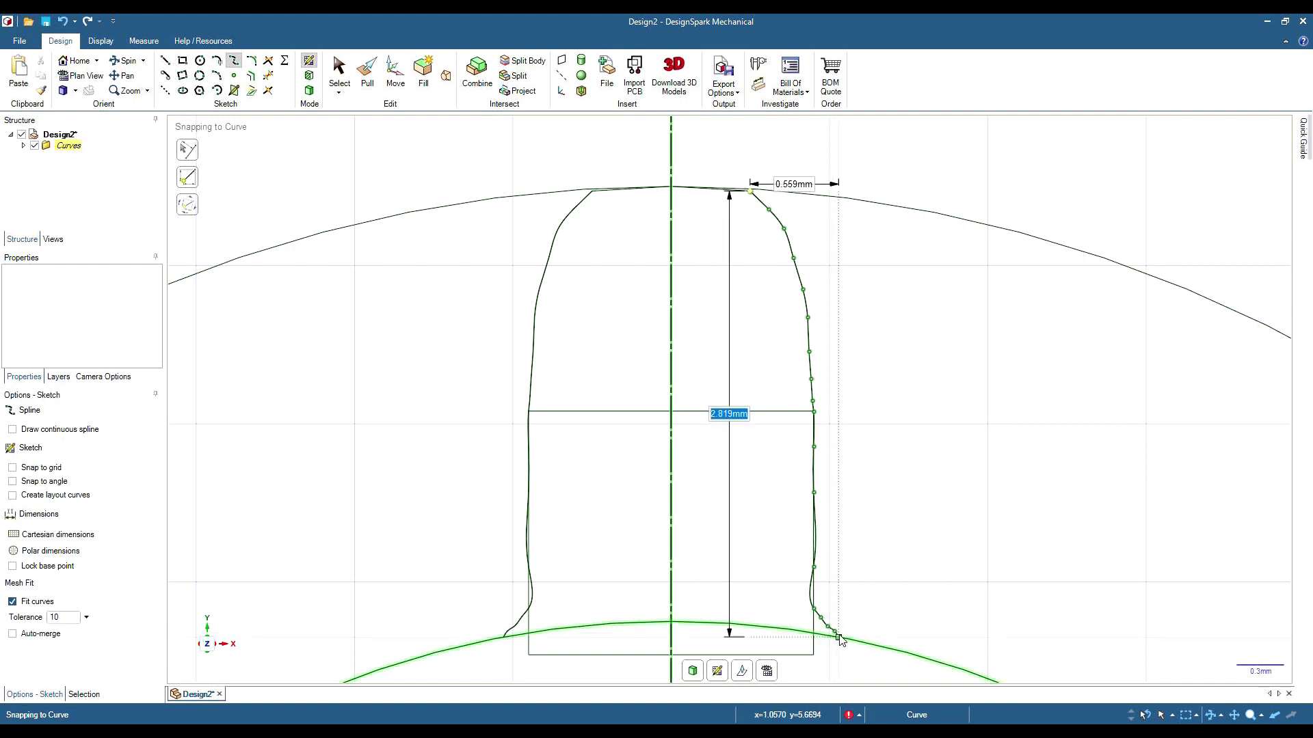
{"action": "left_click", "coordinate": [842, 638]}
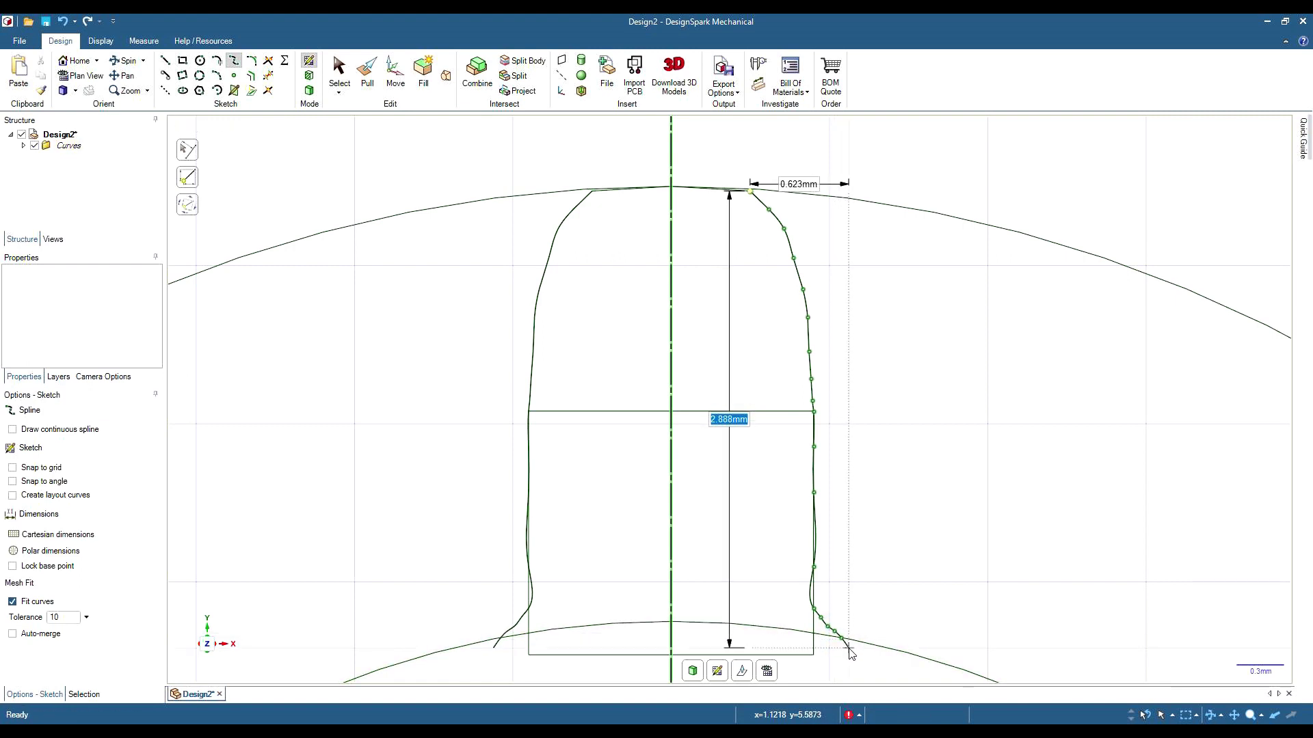
{"action": "left_click", "coordinate": [858, 654]}
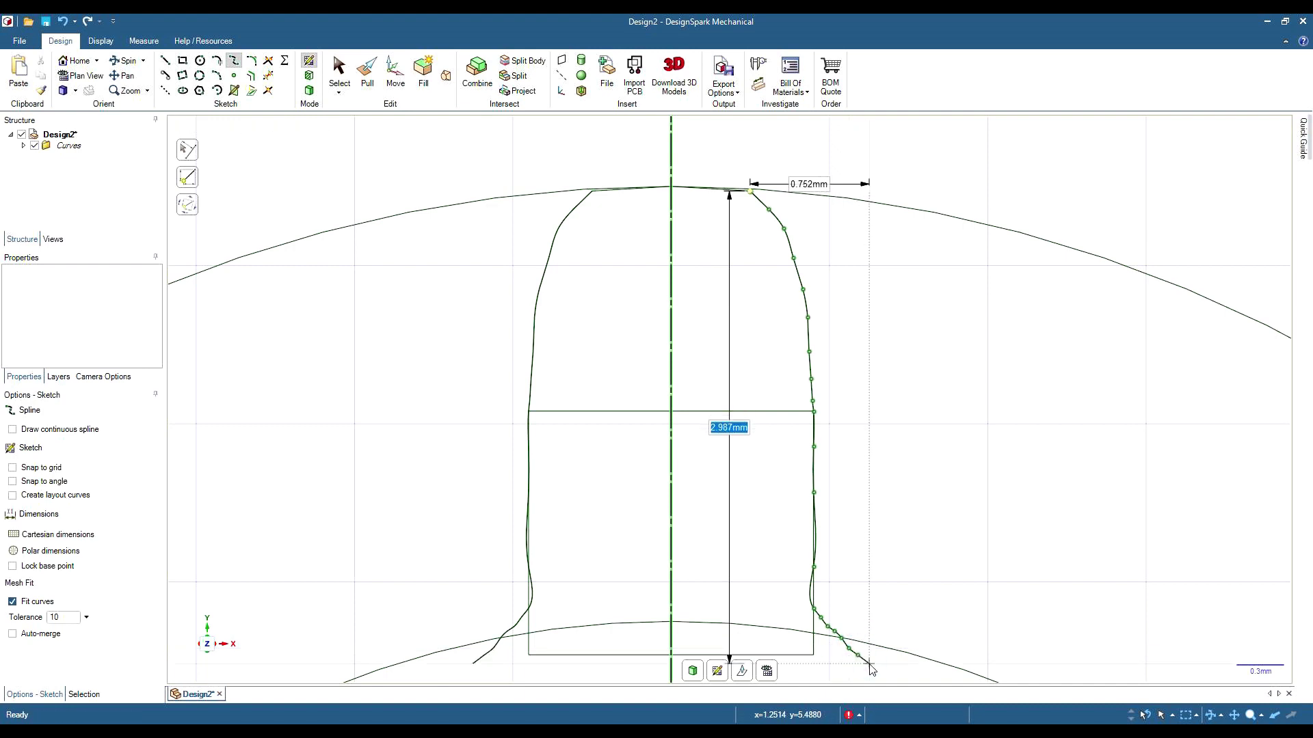
{"action": "double_click", "coordinate": [870, 664]}
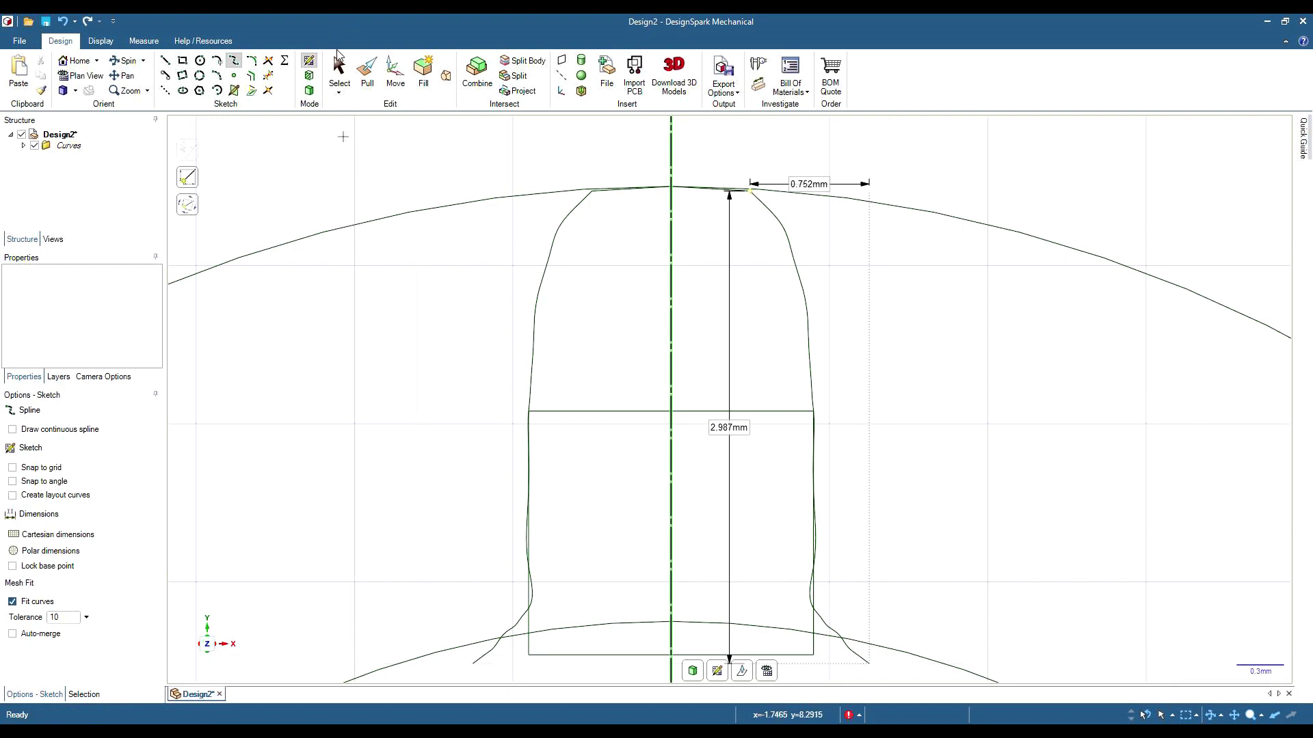
Select the flank spline and drag its lower points to reshape the curve near the root
{"action": "left_click", "coordinate": [340, 70]}
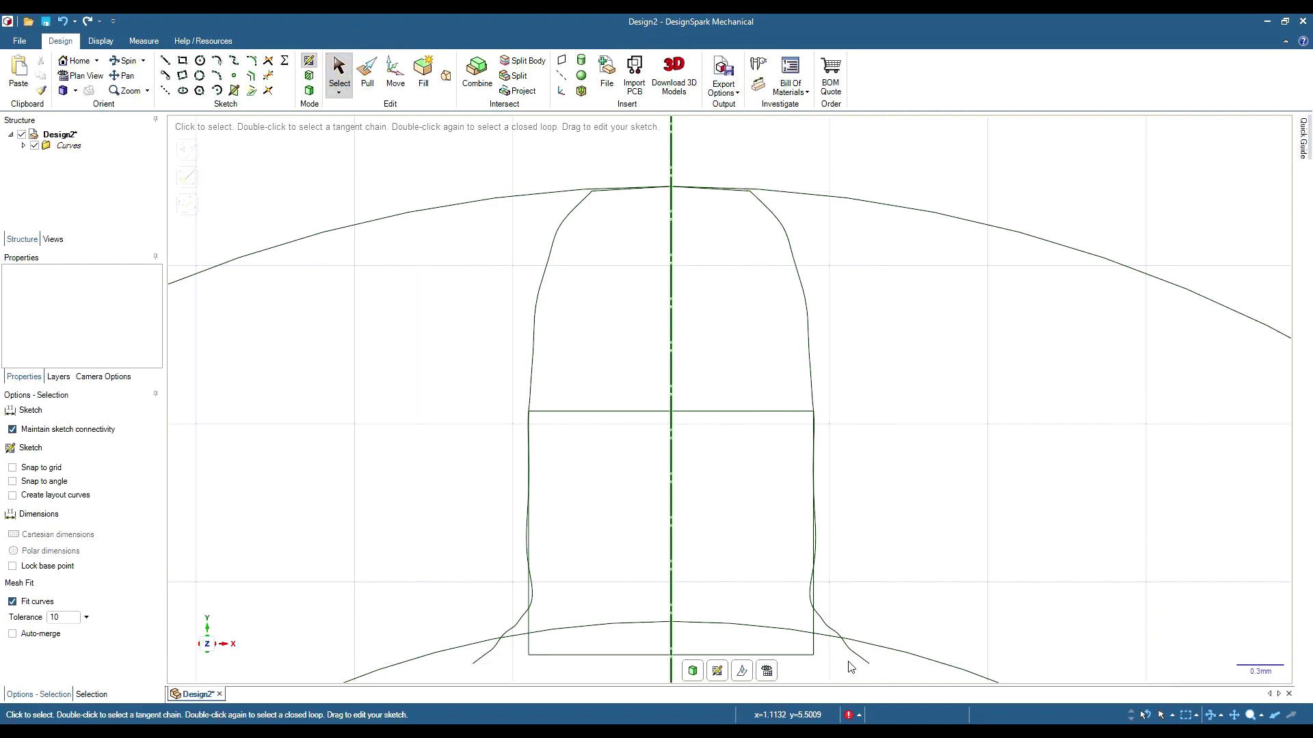
{"action": "scroll", "coordinate": [851, 666], "scroll_direction": "up", "scroll_amount": 6}
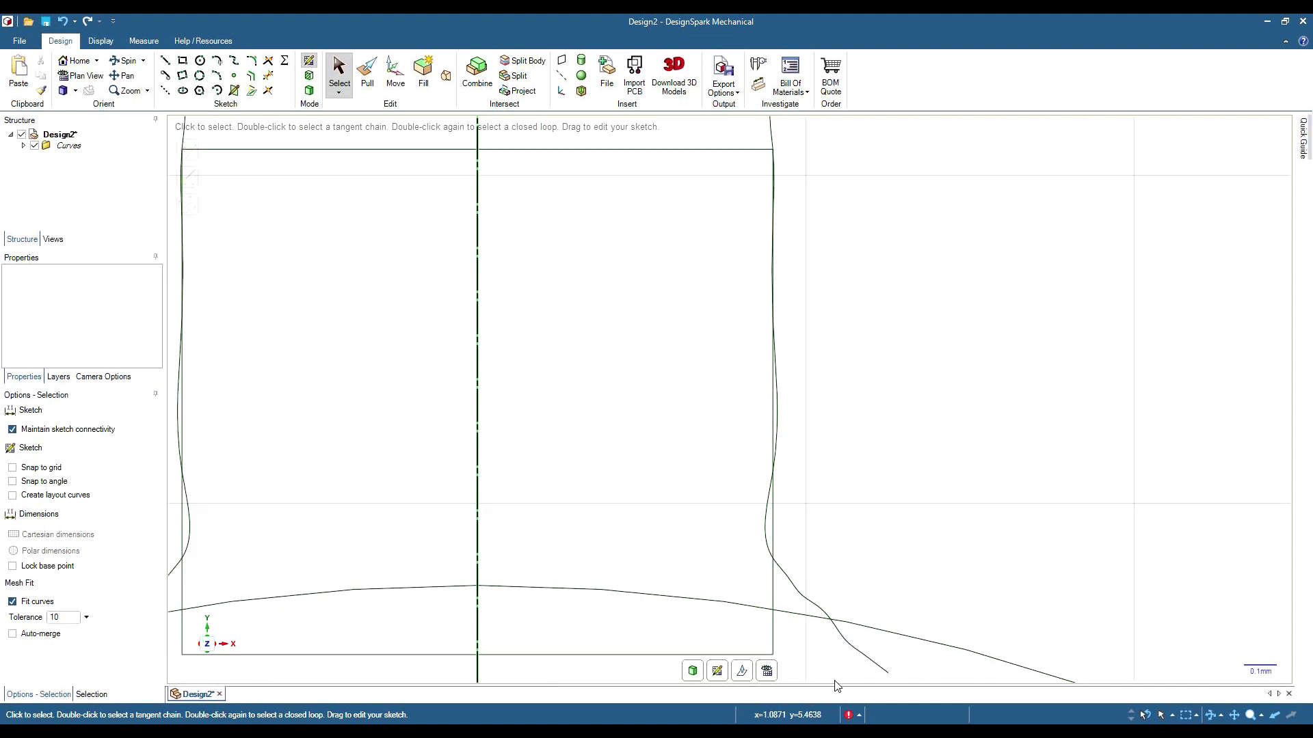
{"action": "scroll", "coordinate": [836, 685], "scroll_direction": "up", "scroll_amount": 2}
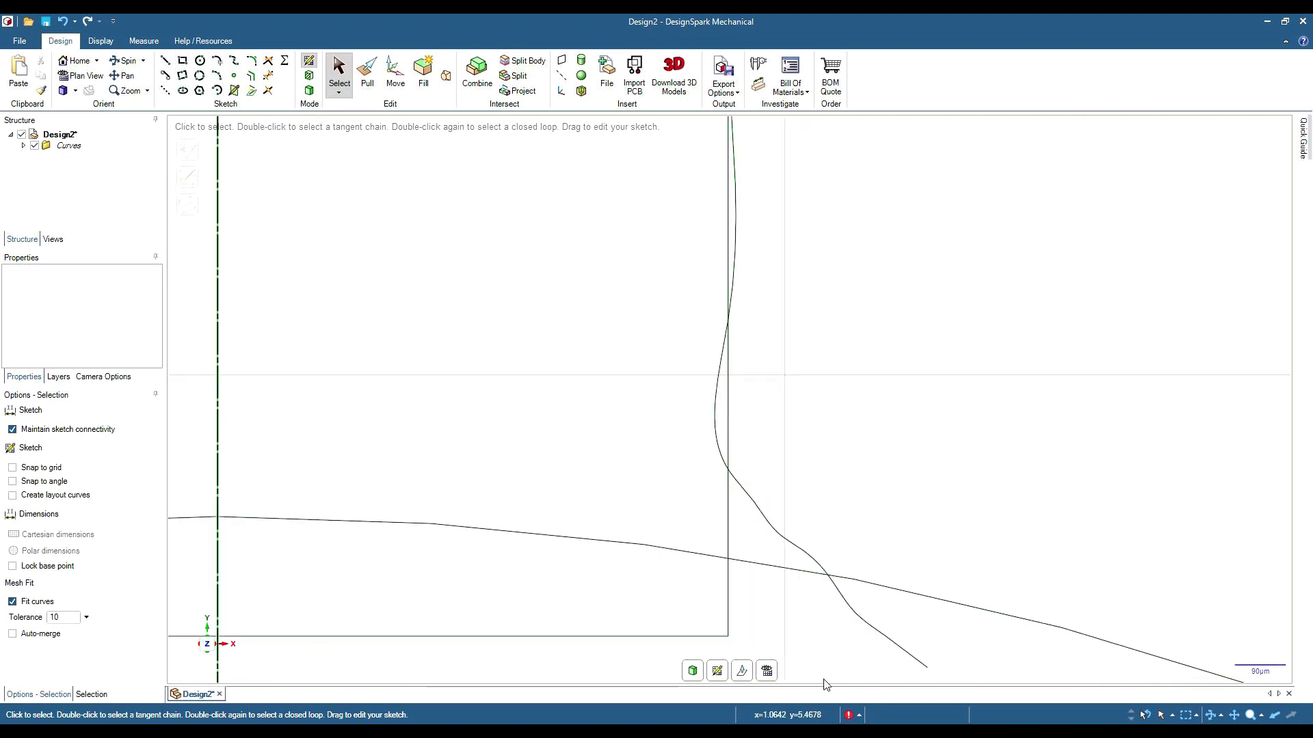
{"action": "left_click", "coordinate": [889, 638]}
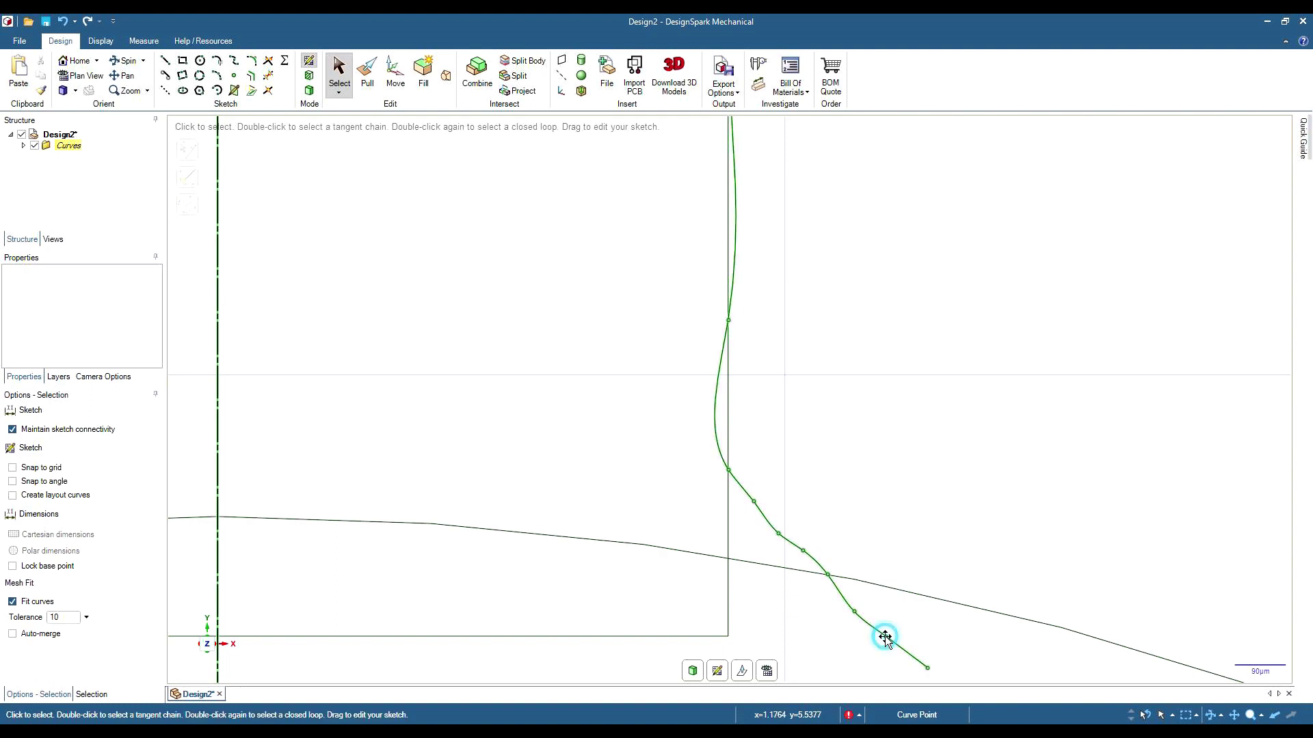
{"action": "left_click_drag", "start_coordinate": [885, 638], "coordinate": [841, 615]}
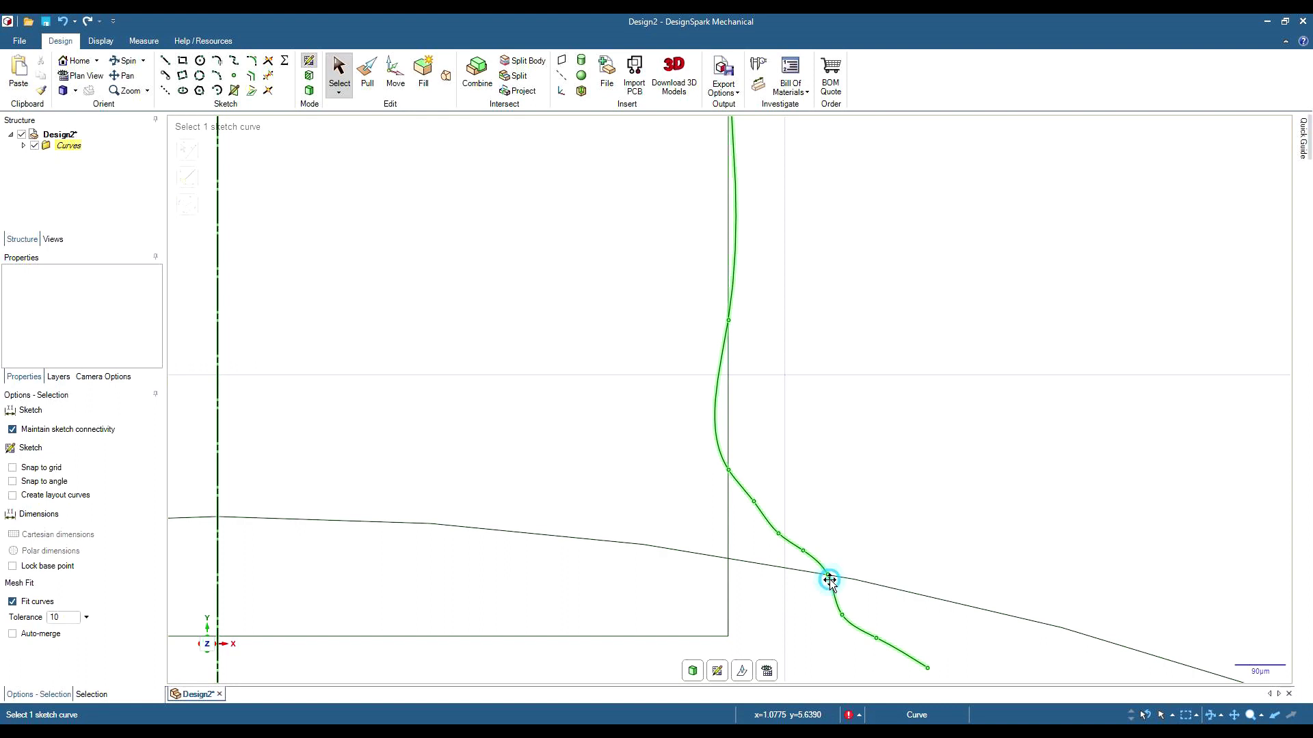
{"action": "left_click", "coordinate": [828, 577]}
{"action": "left_click_drag", "start_coordinate": [829, 577], "coordinate": [769, 534]}
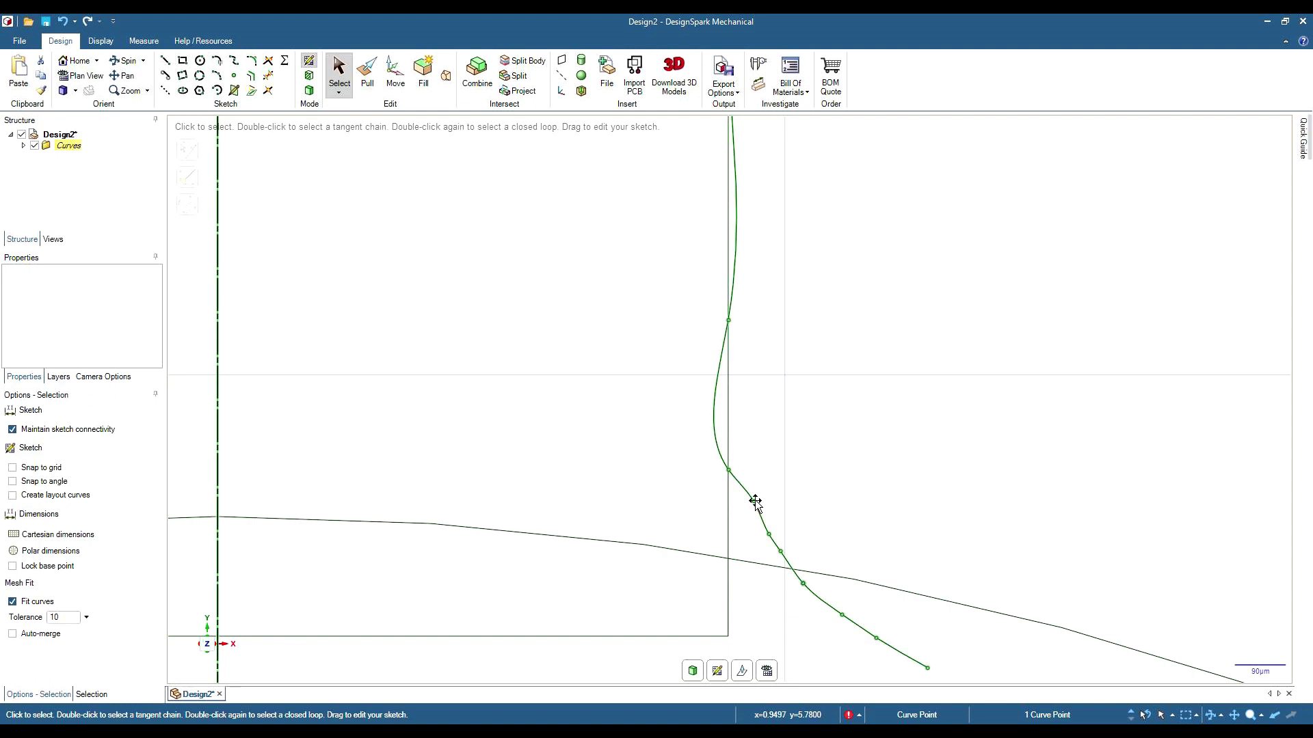
Nudge the remaining flank points so the curve runs smoothly into the rectangle's vertical side
{"action": "left_click", "coordinate": [754, 504]}
{"action": "left_click_drag", "start_coordinate": [749, 504], "coordinate": [746, 505]}
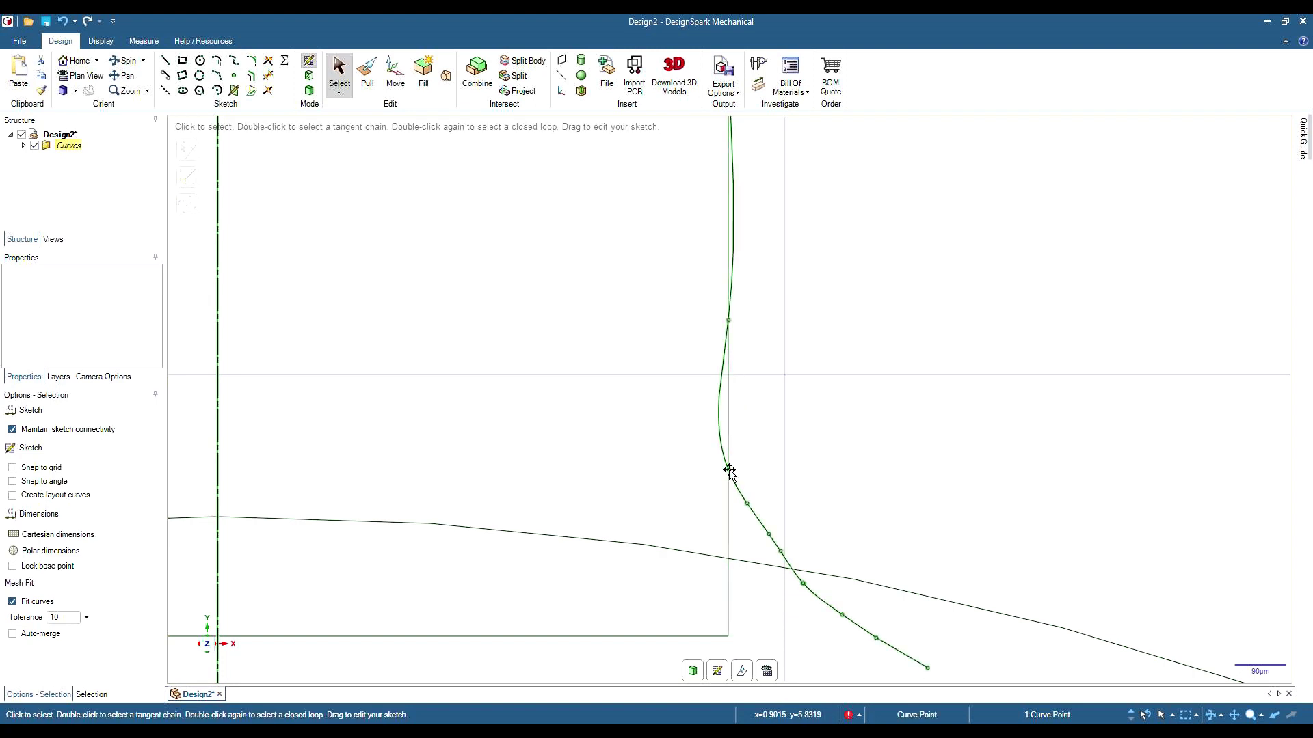
{"action": "left_click_drag", "start_coordinate": [732, 469], "coordinate": [739, 485]}
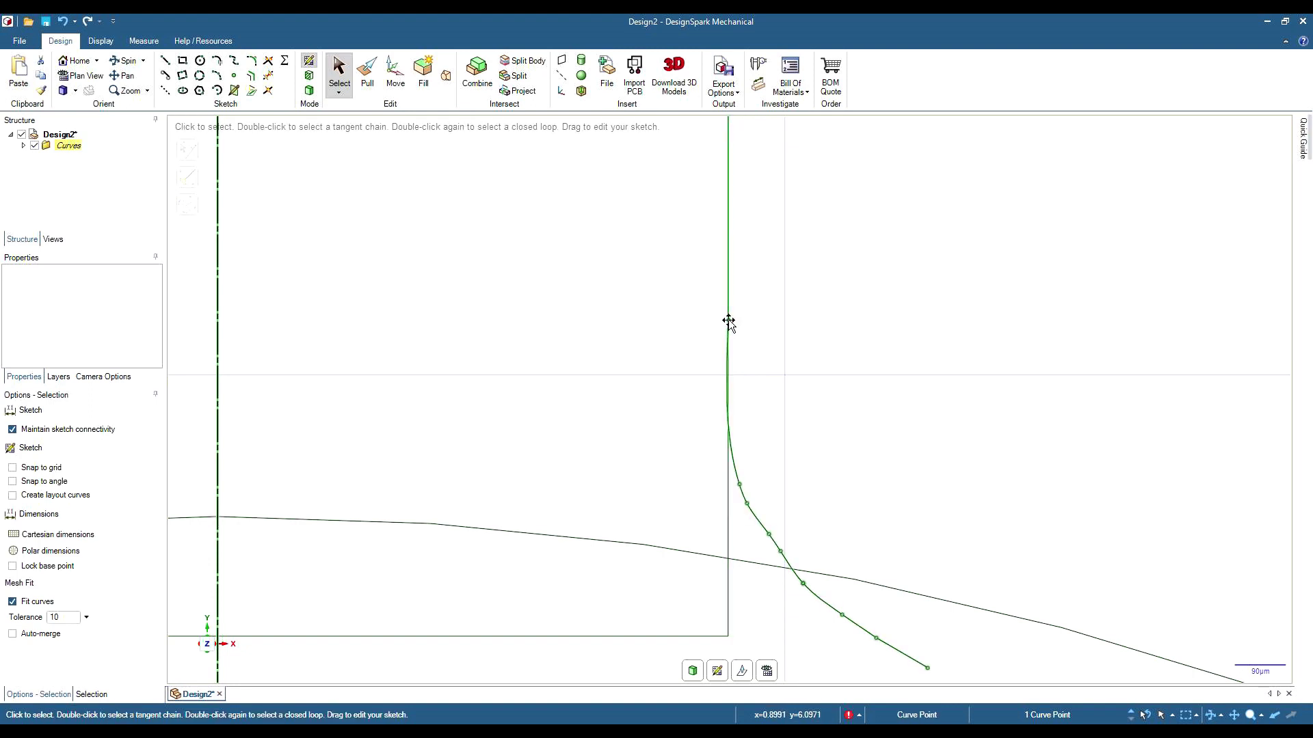
{"action": "left_click_drag", "start_coordinate": [729, 320], "coordinate": [729, 318]}
{"action": "mouse_move", "coordinate": [747, 505]}
{"action": "left_mouse_down"}
{"action": "mouse_move", "coordinate": [773, 553]}
{"action": "mouse_move", "coordinate": [756, 536]}
{"action": "left_mouse_up"}
{"action": "left_click", "coordinate": [745, 383]}
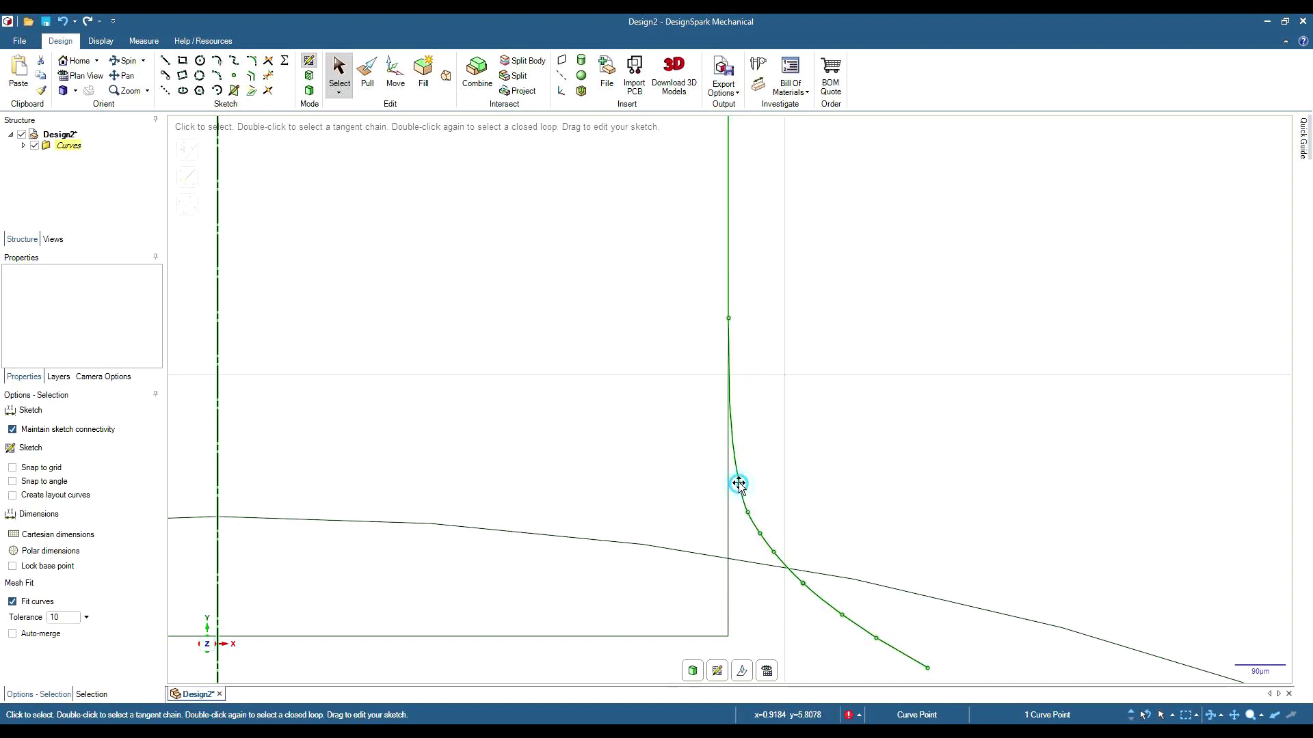
{"action": "left_click_drag", "start_coordinate": [737, 483], "coordinate": [740, 482]}
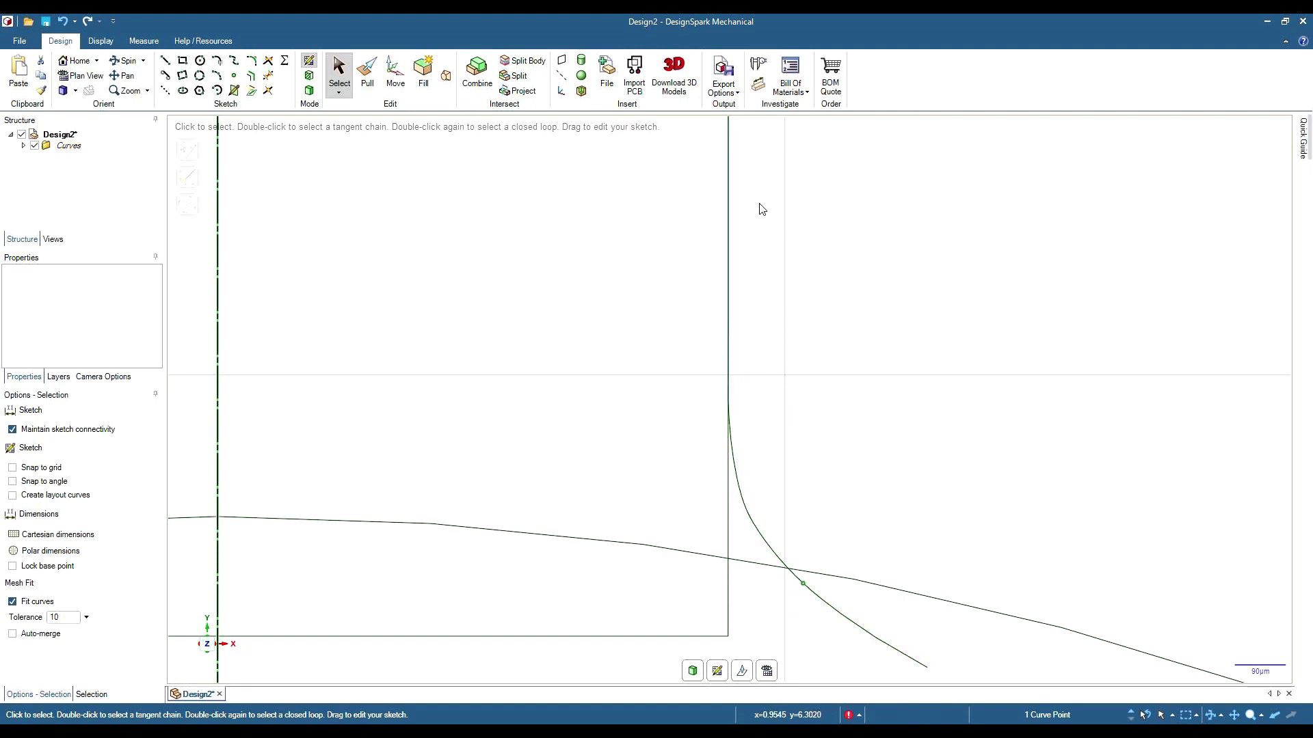
Shift the flank spline's upper control points right to straighten it, then return to plan view
{"action": "key", "text": "shift"}
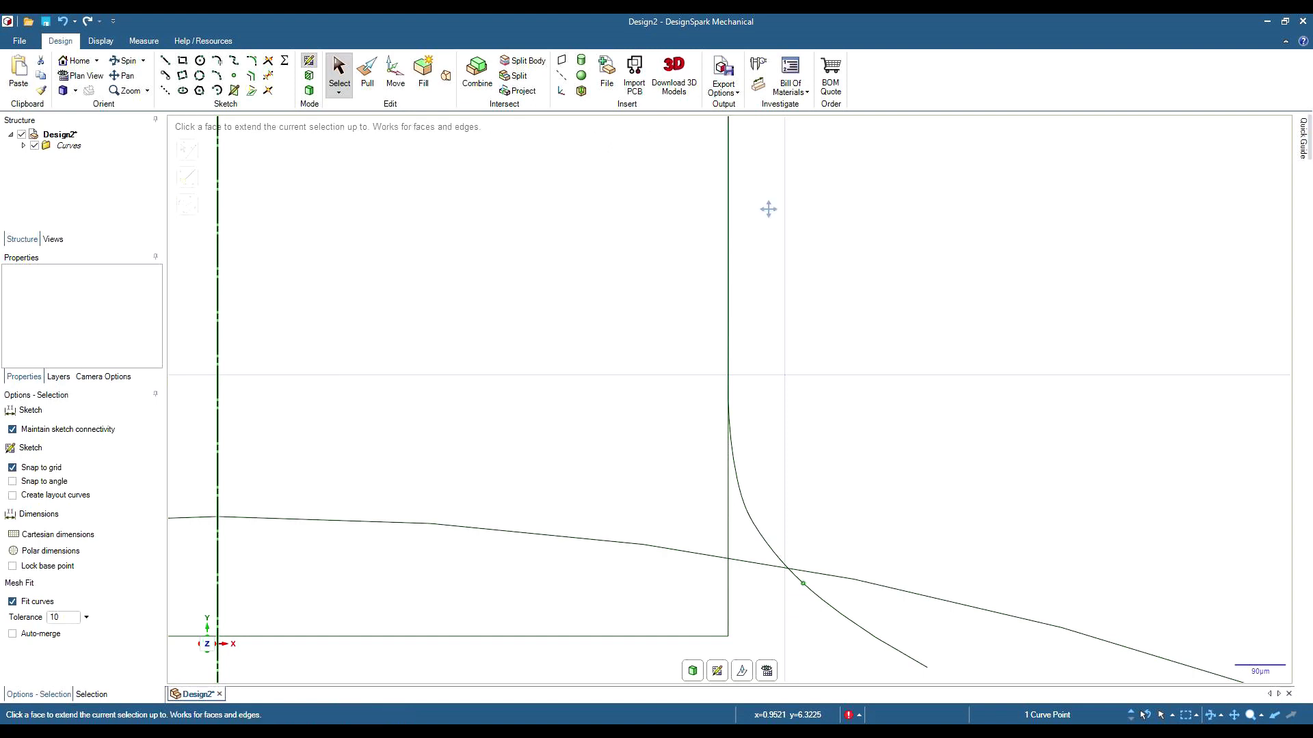
{"action": "middle_click_drag", "start_coordinate": [768, 209], "coordinate": [769, 424], "text": "shift"}
{"action": "mouse_move", "coordinate": [787, 217]}
{"action": "middle_mouse_down", "text": "shift"}
{"action": "mouse_move", "coordinate": [759, 445]}
{"action": "mouse_move", "coordinate": [770, 240]}
{"action": "mouse_move", "coordinate": [773, 303]}
{"action": "middle_mouse_up", "text": "shift"}
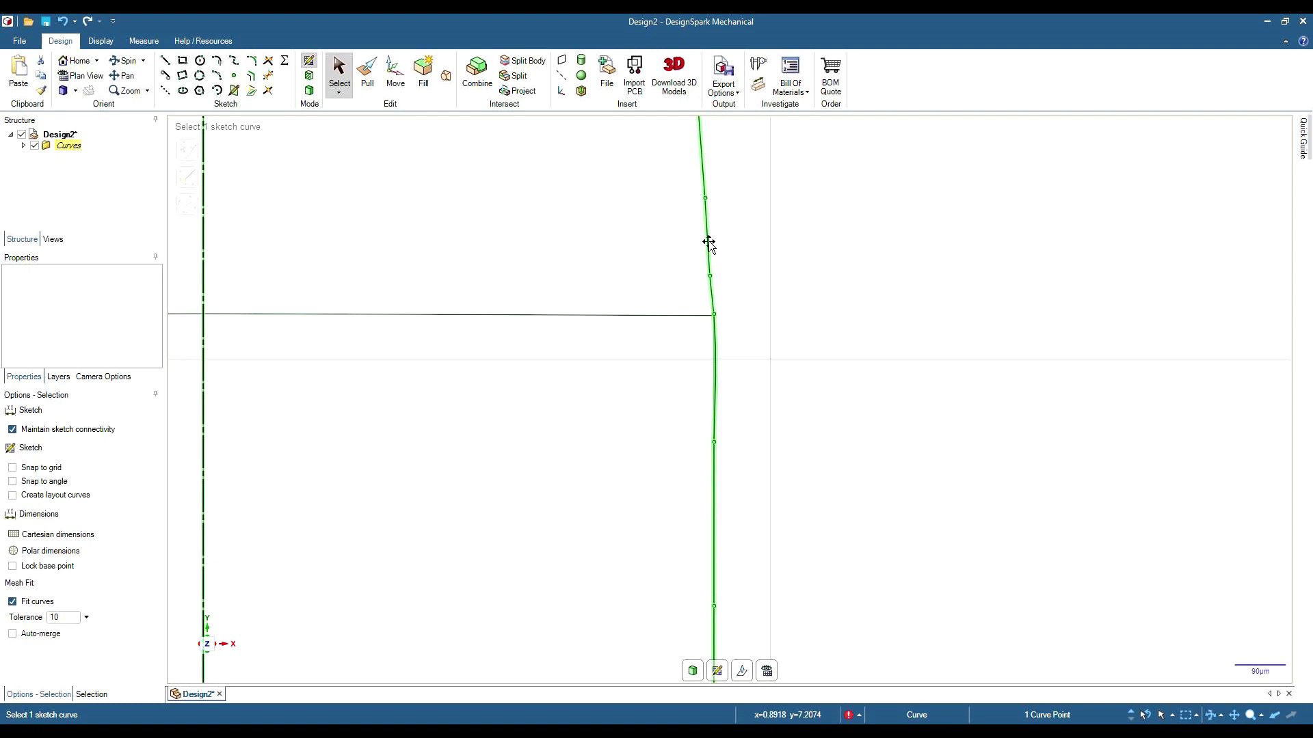
{"action": "left_click", "coordinate": [708, 241]}
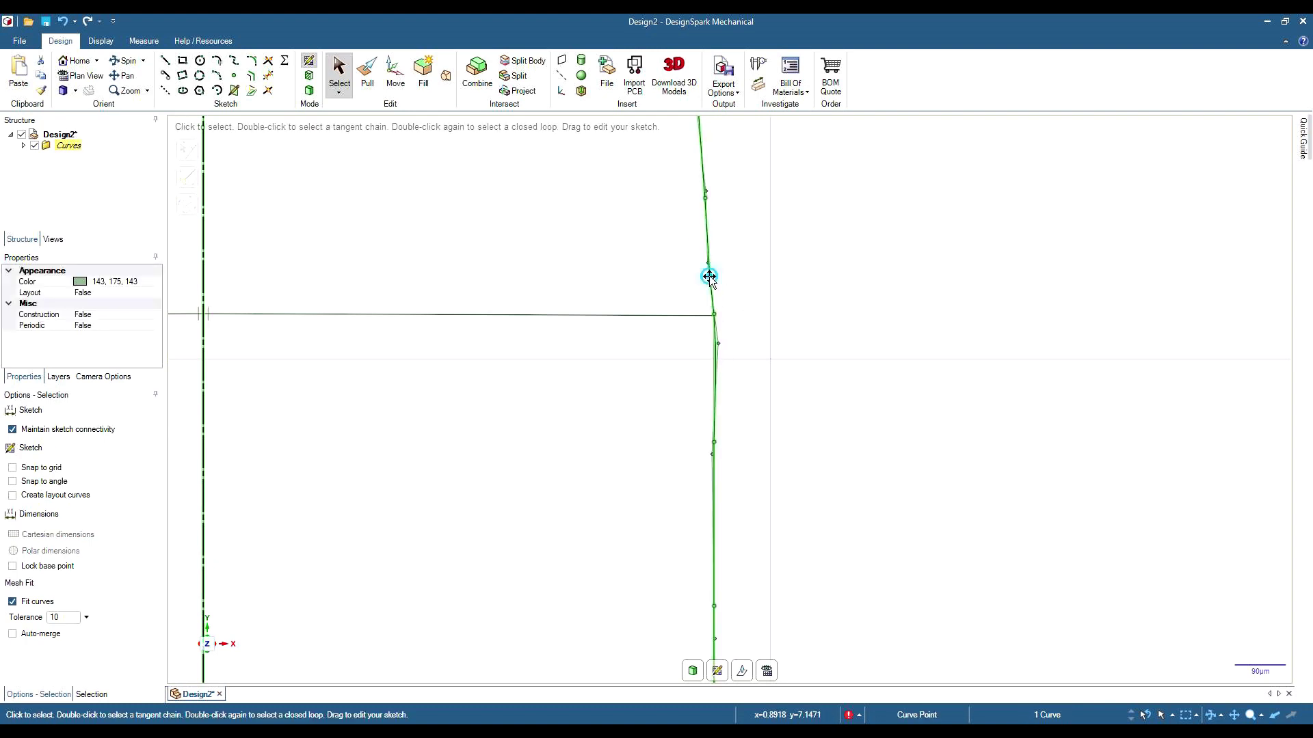
{"action": "left_click_drag", "start_coordinate": [709, 273], "coordinate": [714, 273]}
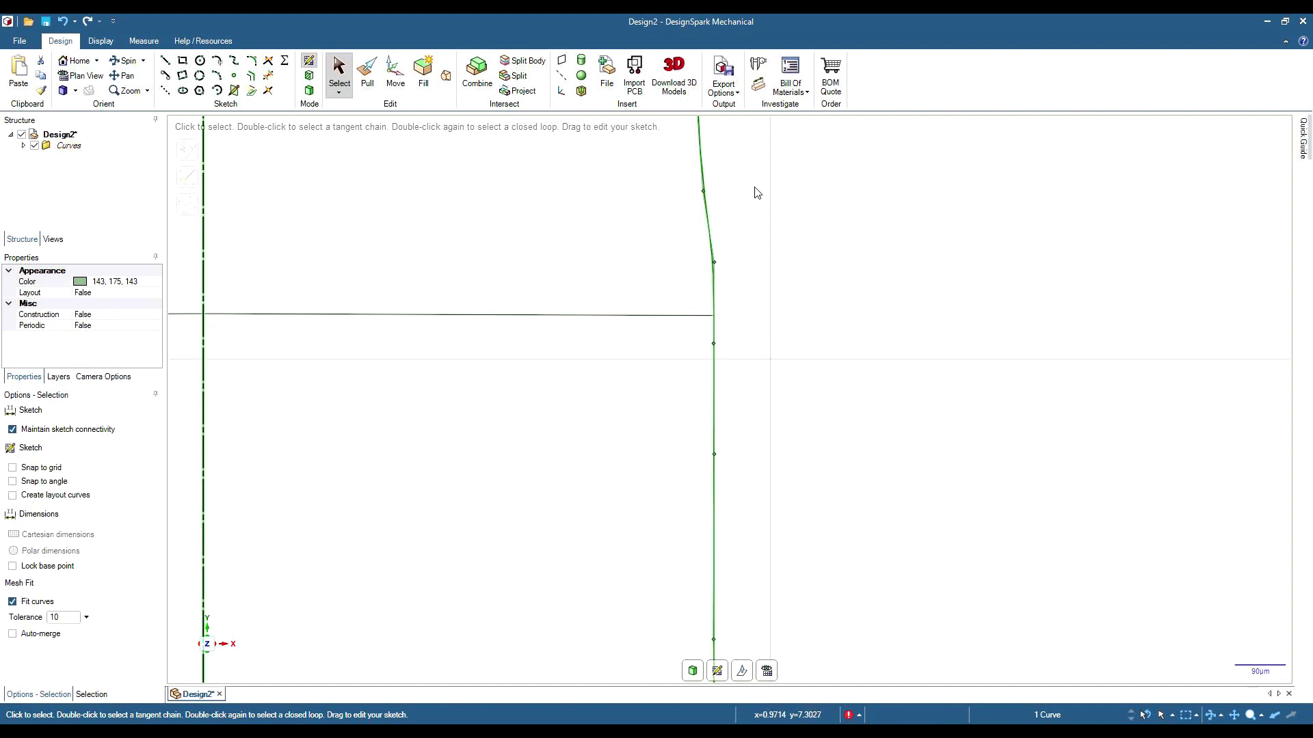
{"action": "mouse_move", "coordinate": [762, 188]}
{"action": "middle_mouse_down"}
{"action": "mouse_move", "coordinate": [777, 545]}
{"action": "mouse_move", "coordinate": [757, 537]}
{"action": "middle_mouse_up"}
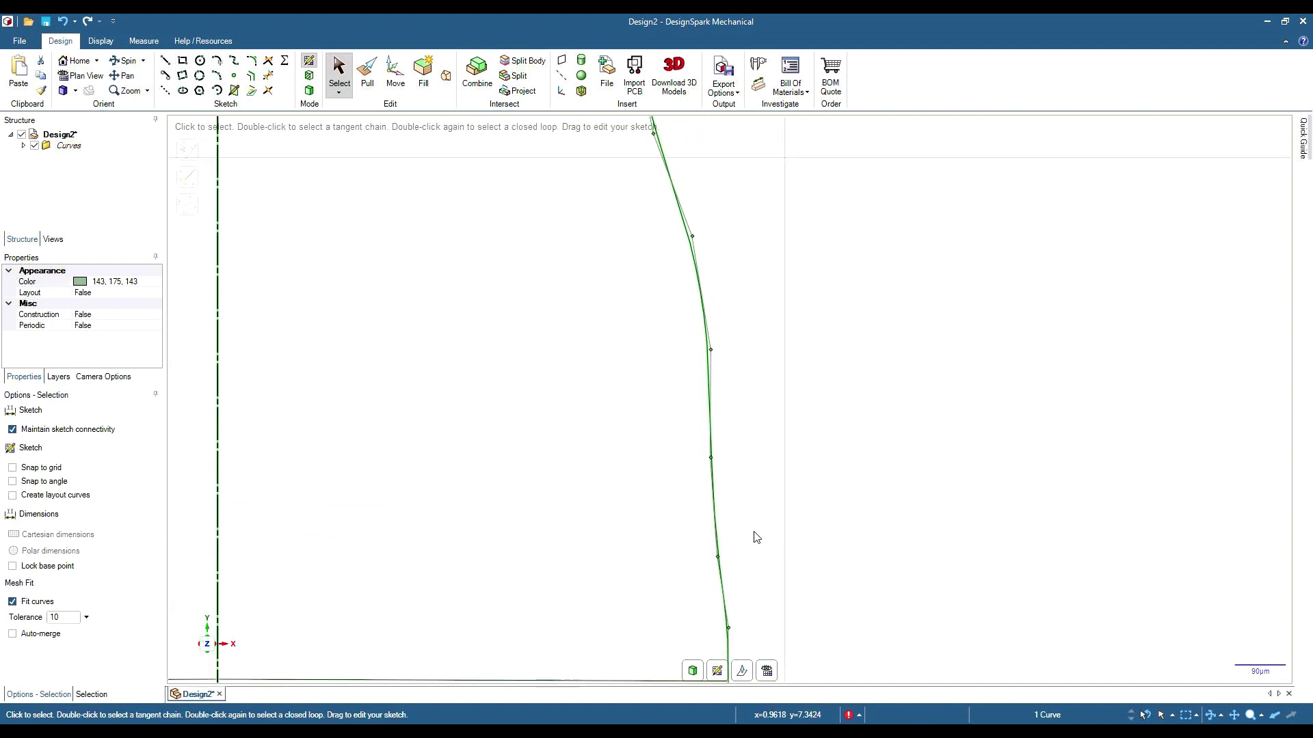
{"action": "left_click_drag", "start_coordinate": [716, 556], "coordinate": [720, 556]}
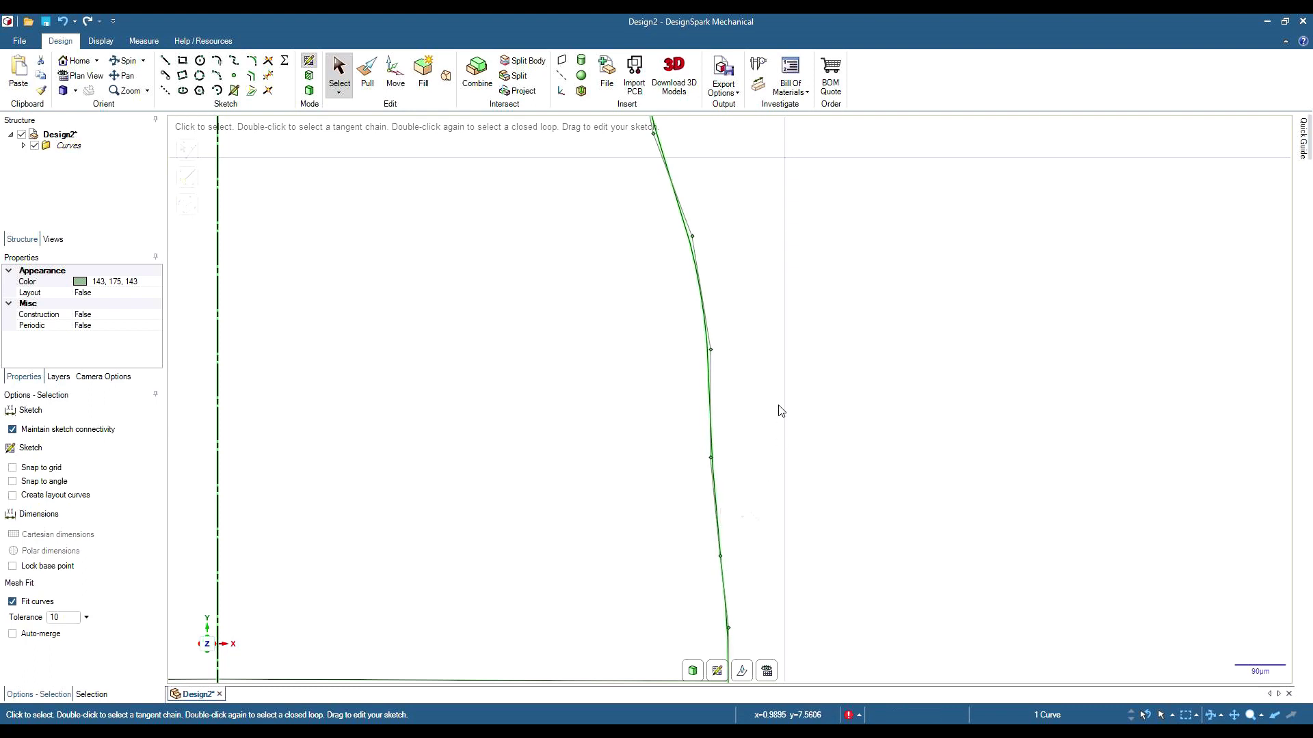
{"action": "key", "text": "v"}
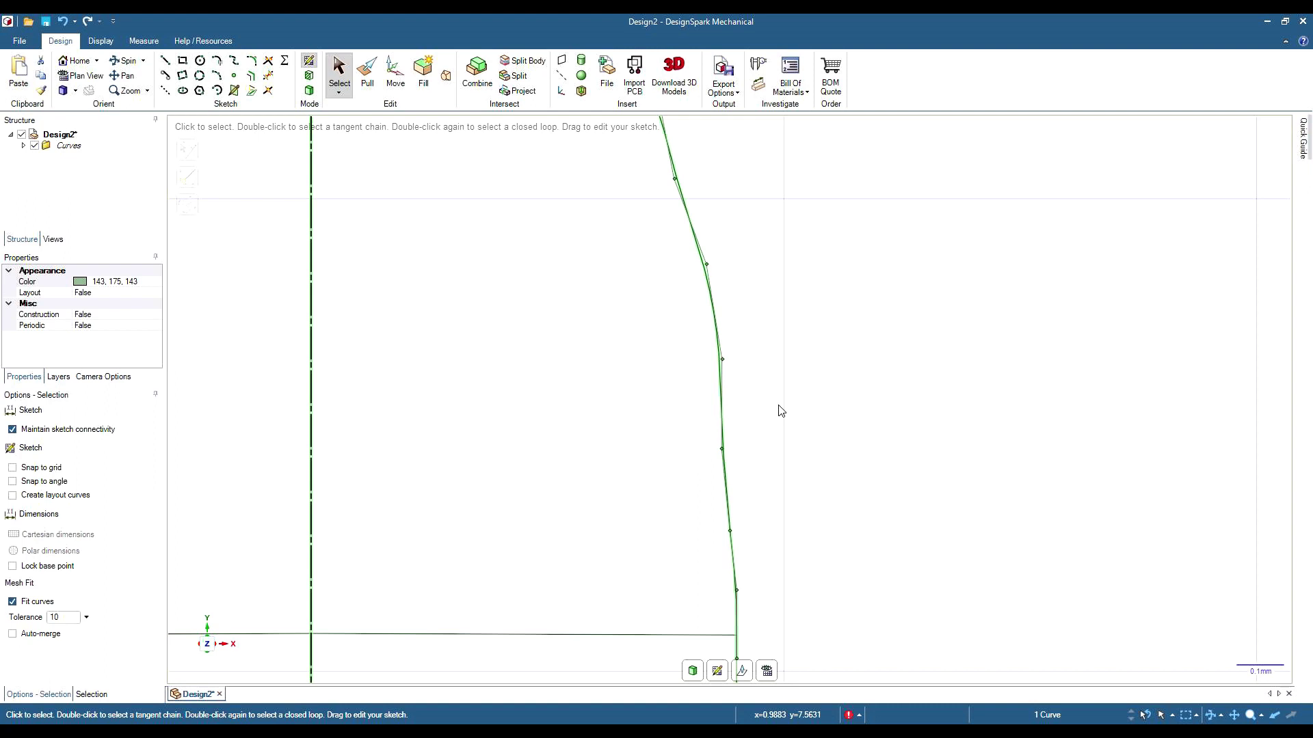
Pull up a right-flank point, add a spline point, and nudge a lower point to smooth the flank
{"action": "scroll", "coordinate": [757, 417], "scroll_direction": "down", "scroll_amount": 1}
{"action": "scroll", "coordinate": [757, 417], "scroll_direction": "down", "scroll_amount": 2}
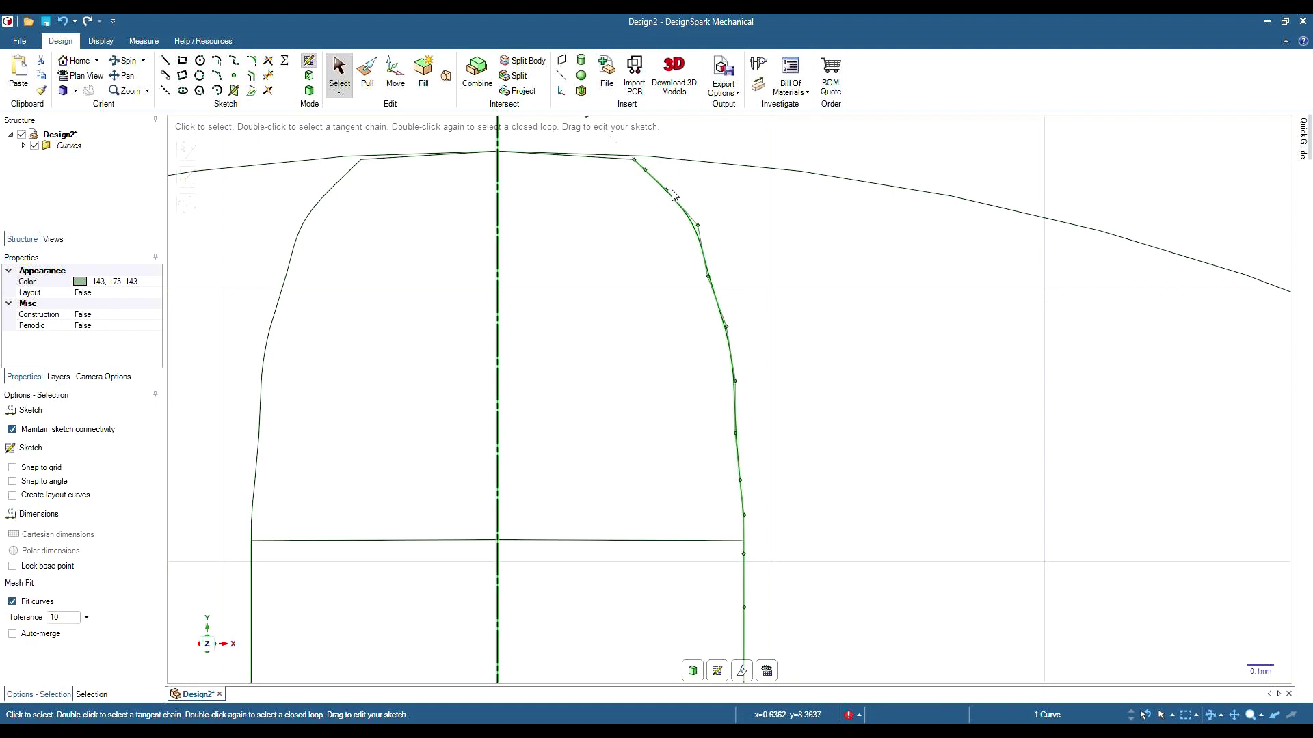
{"action": "left_click", "coordinate": [665, 190]}
{"action": "left_click_drag", "start_coordinate": [666, 191], "coordinate": [670, 185]}
{"action": "left_click", "coordinate": [693, 226]}
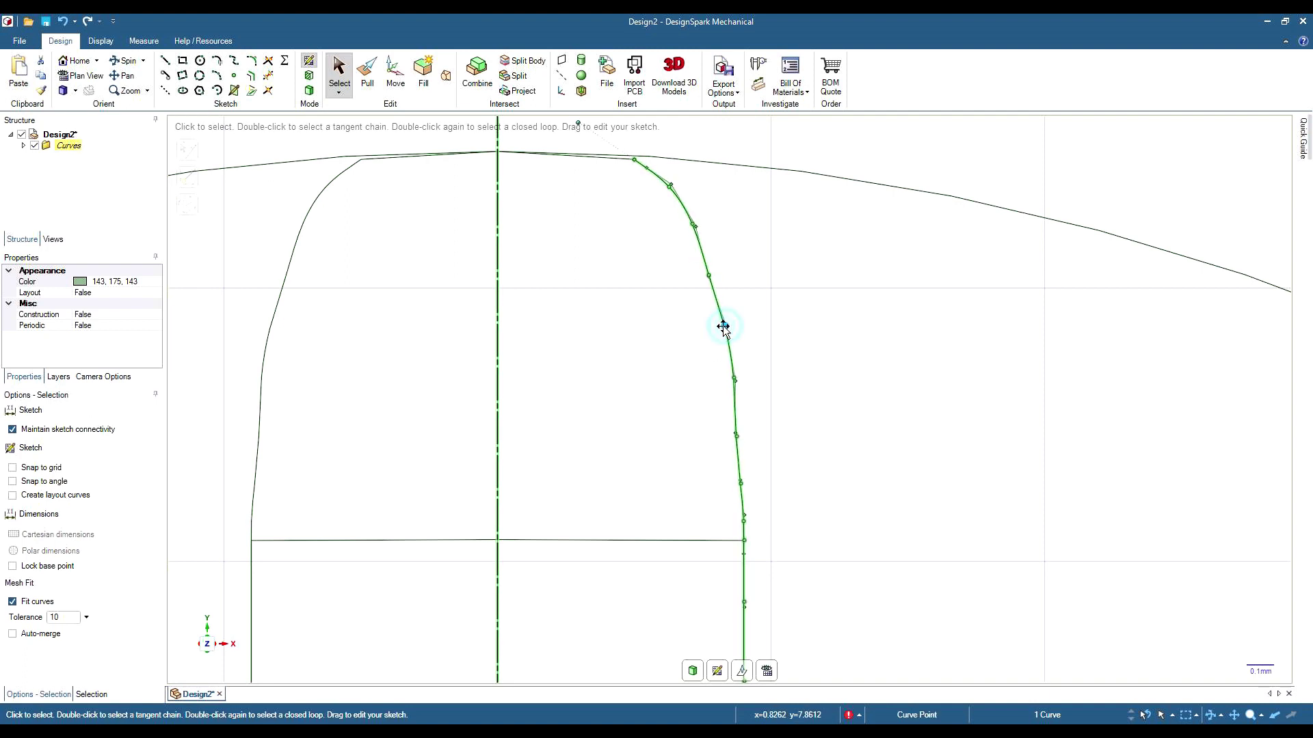
{"action": "left_click_drag", "start_coordinate": [720, 325], "coordinate": [720, 326]}
{"action": "left_click", "coordinate": [733, 380]}
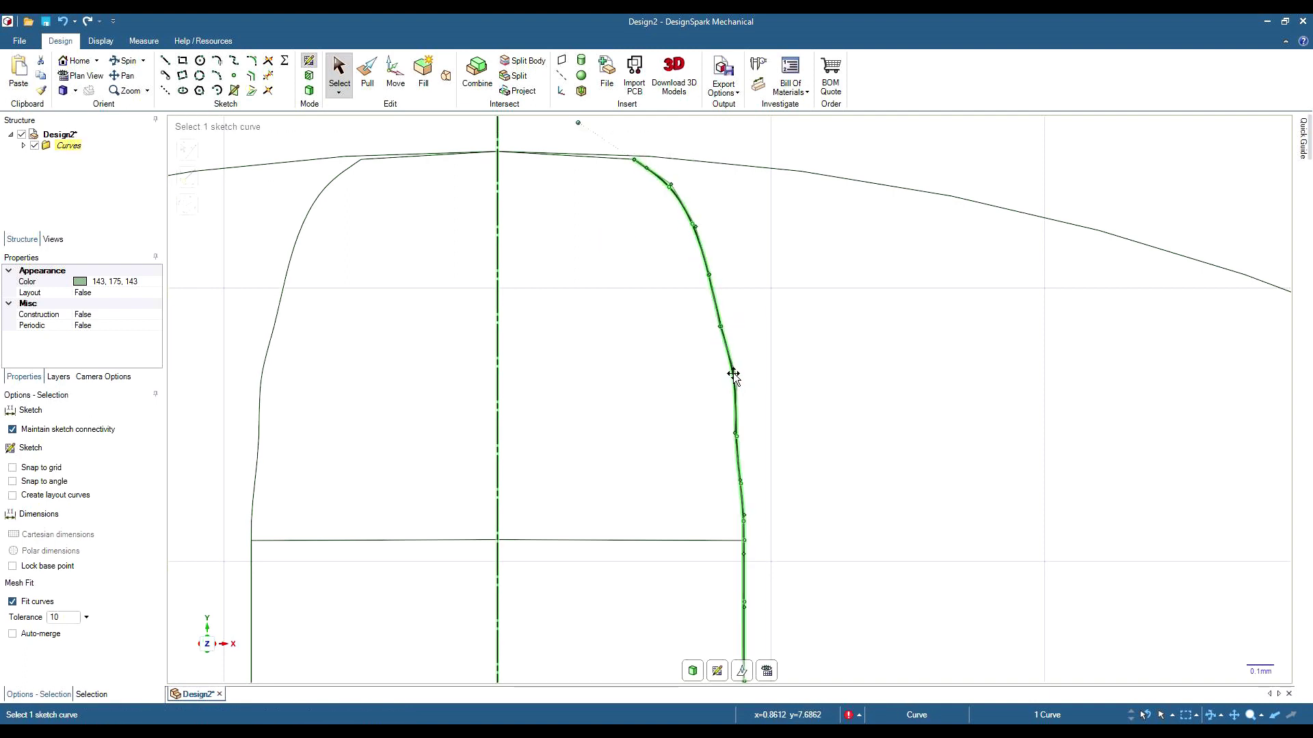
{"action": "left_click", "coordinate": [728, 378]}
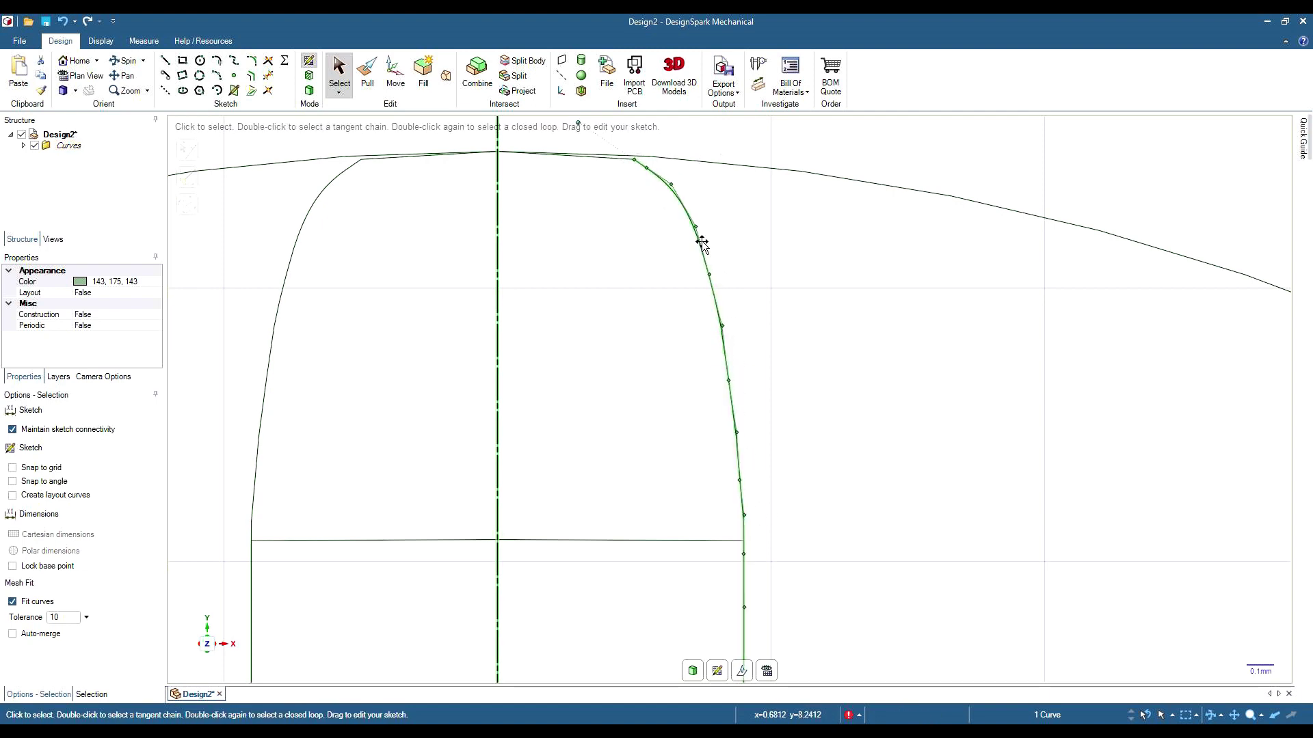
{"action": "scroll", "coordinate": [720, 265], "scroll_direction": "up", "scroll_amount": 2}
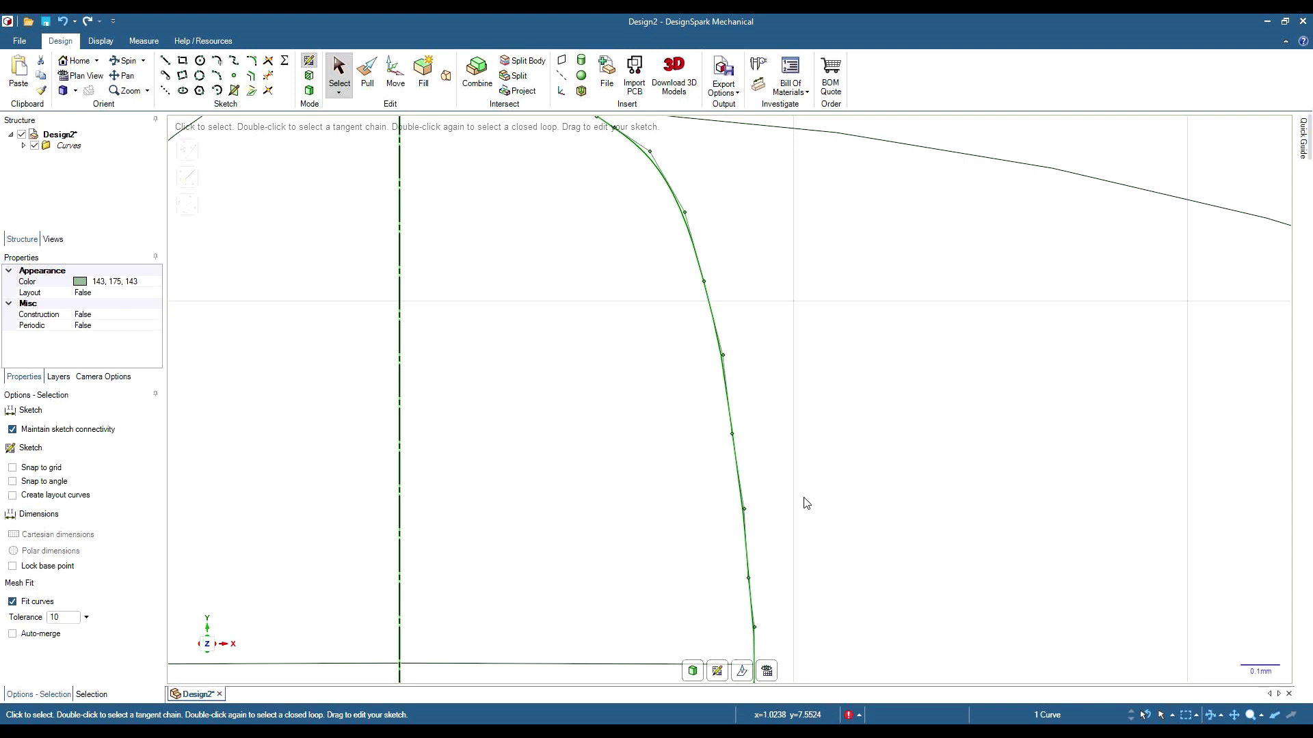
{"action": "scroll", "coordinate": [738, 246], "scroll_direction": "up", "scroll_amount": 1}
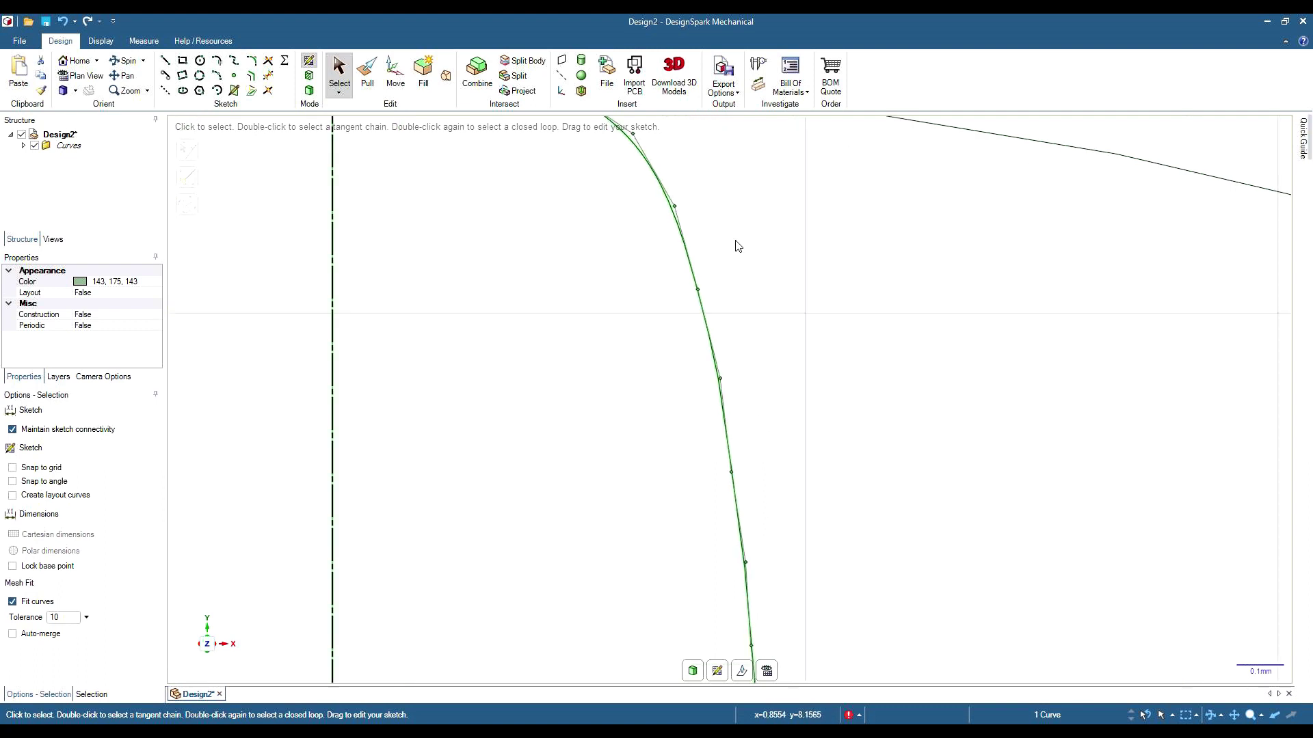
{"action": "left_click", "coordinate": [750, 292]}
{"action": "scroll", "coordinate": [775, 251], "scroll_direction": "down", "scroll_amount": 2}
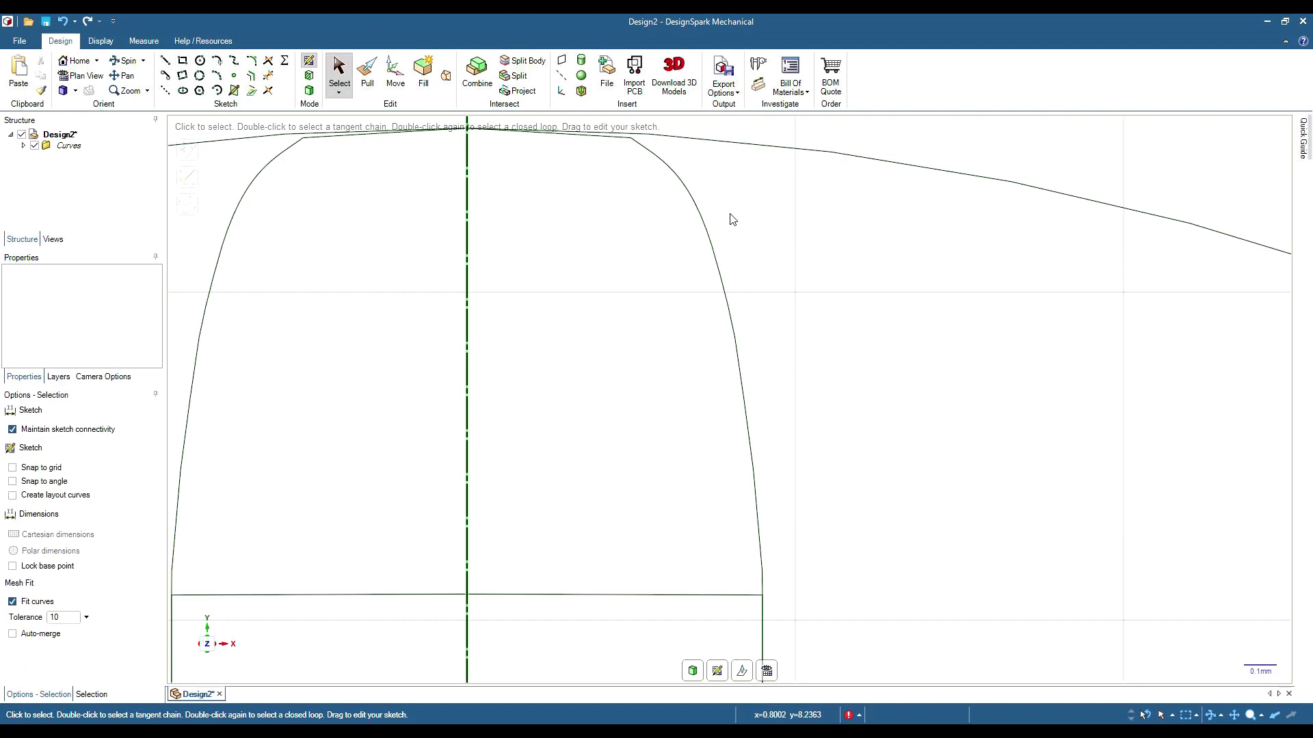
Move a right-flank point up-left and check the curve point's position dimensions
{"action": "left_click", "coordinate": [682, 183]}
{"action": "left_click", "coordinate": [682, 184]}
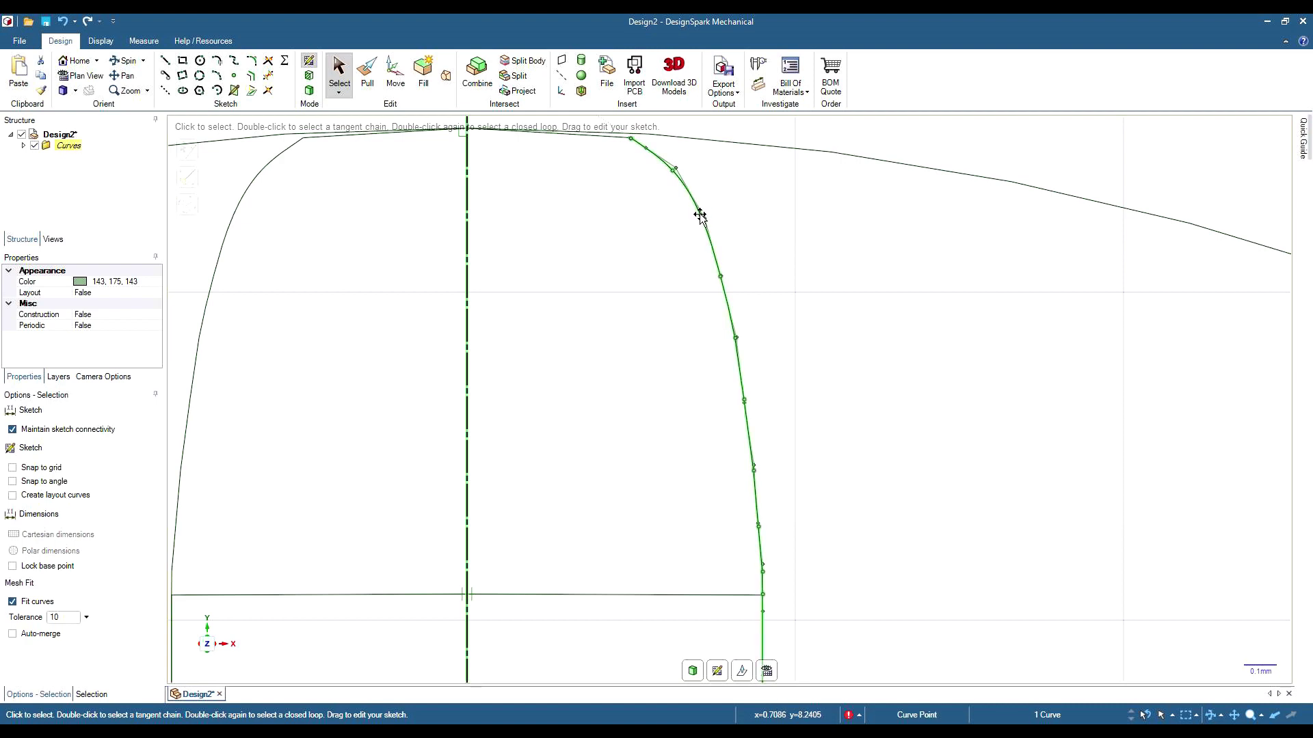
{"action": "left_click_drag", "start_coordinate": [700, 216], "coordinate": [669, 170]}
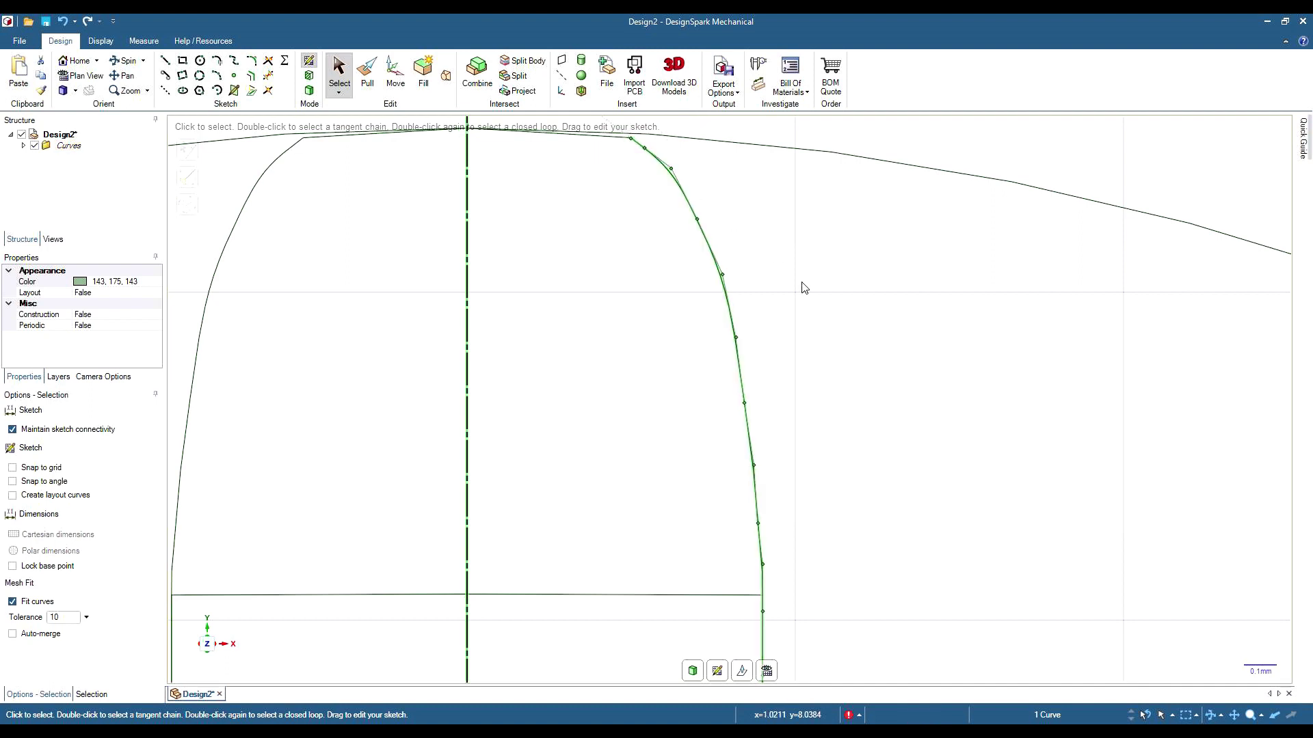
{"action": "left_click", "coordinate": [739, 211]}
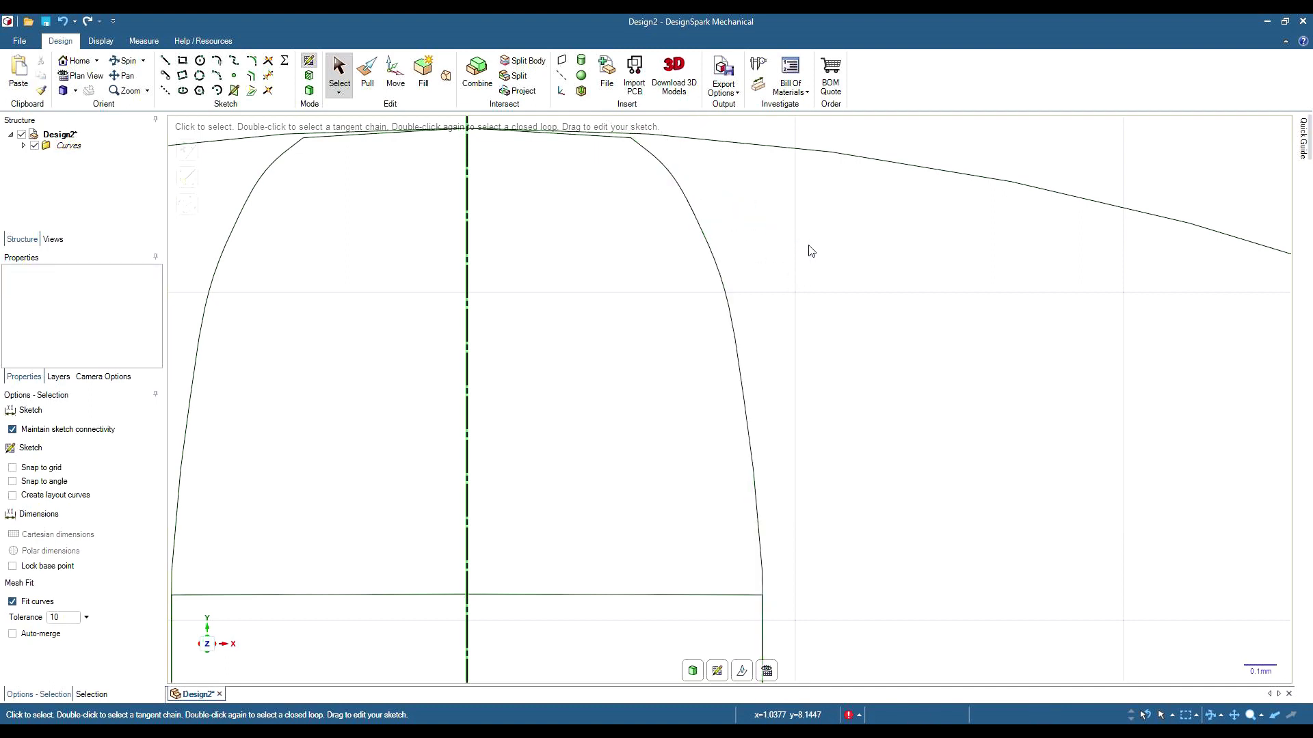
{"action": "left_click", "coordinate": [741, 381]}
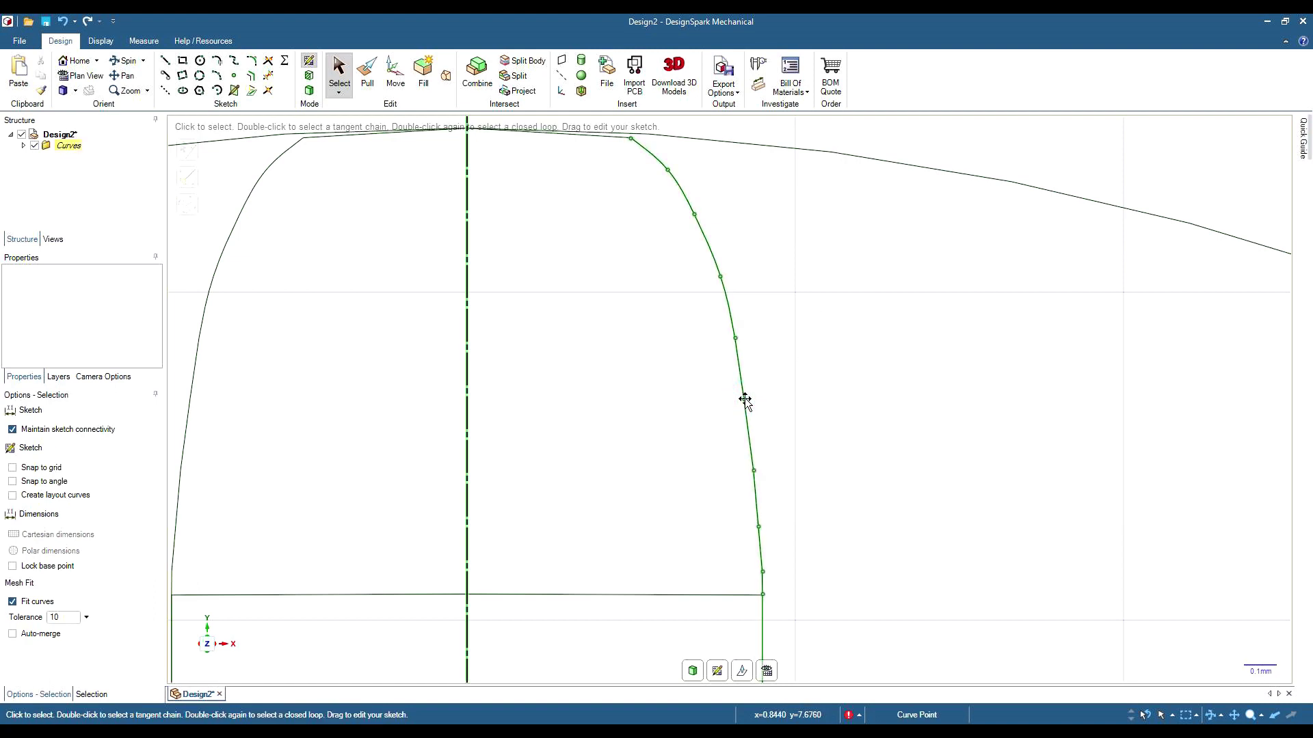
{"action": "left_click", "coordinate": [746, 400]}
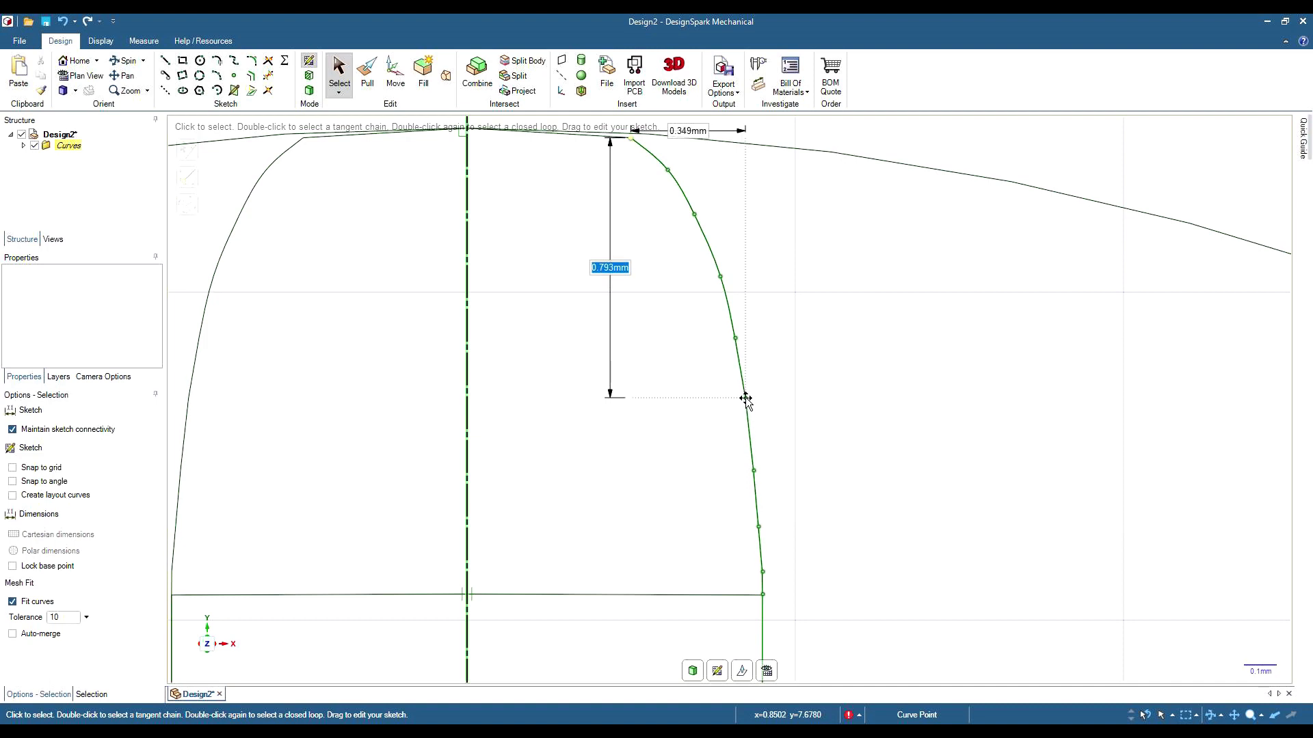
{"action": "key", "text": "Escape"}
{"action": "key", "text": "Escape"}
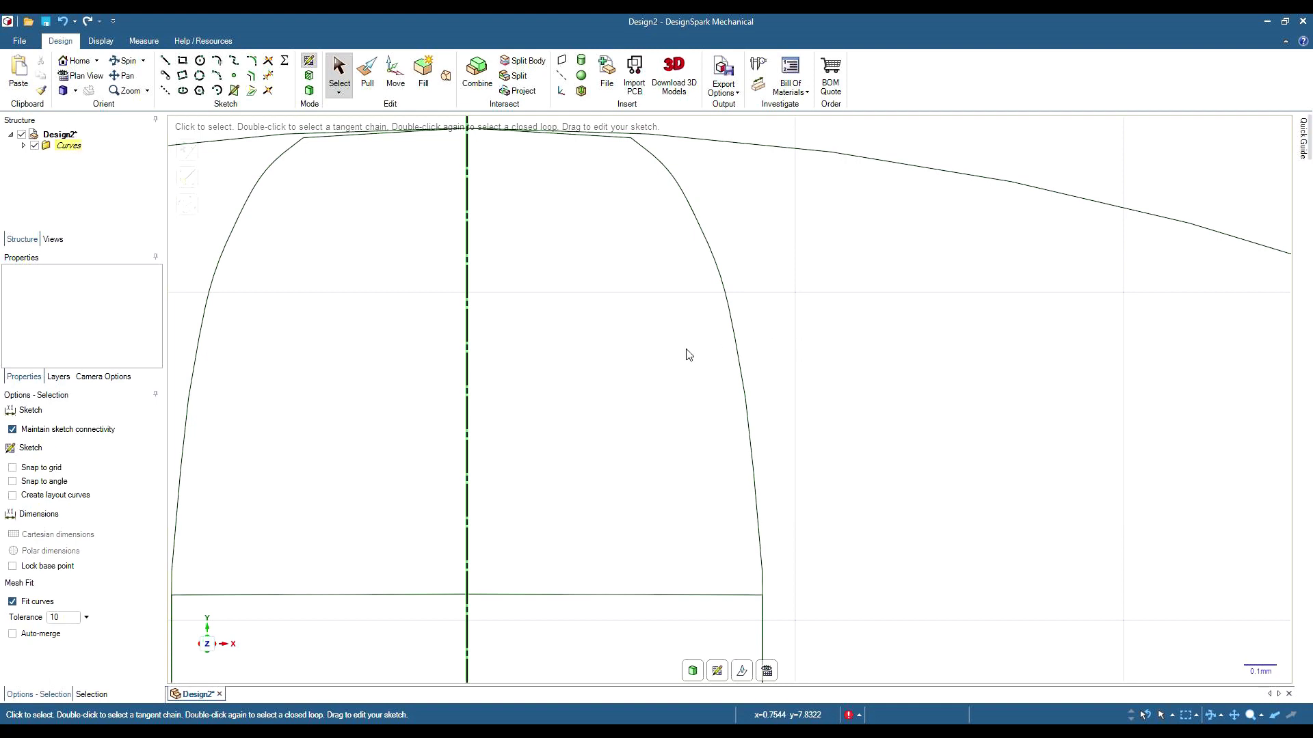
Delete the outer Ø17 mm arc from the tooth sketch
{"action": "scroll", "coordinate": [366, 263], "scroll_direction": "down", "scroll_amount": 6}
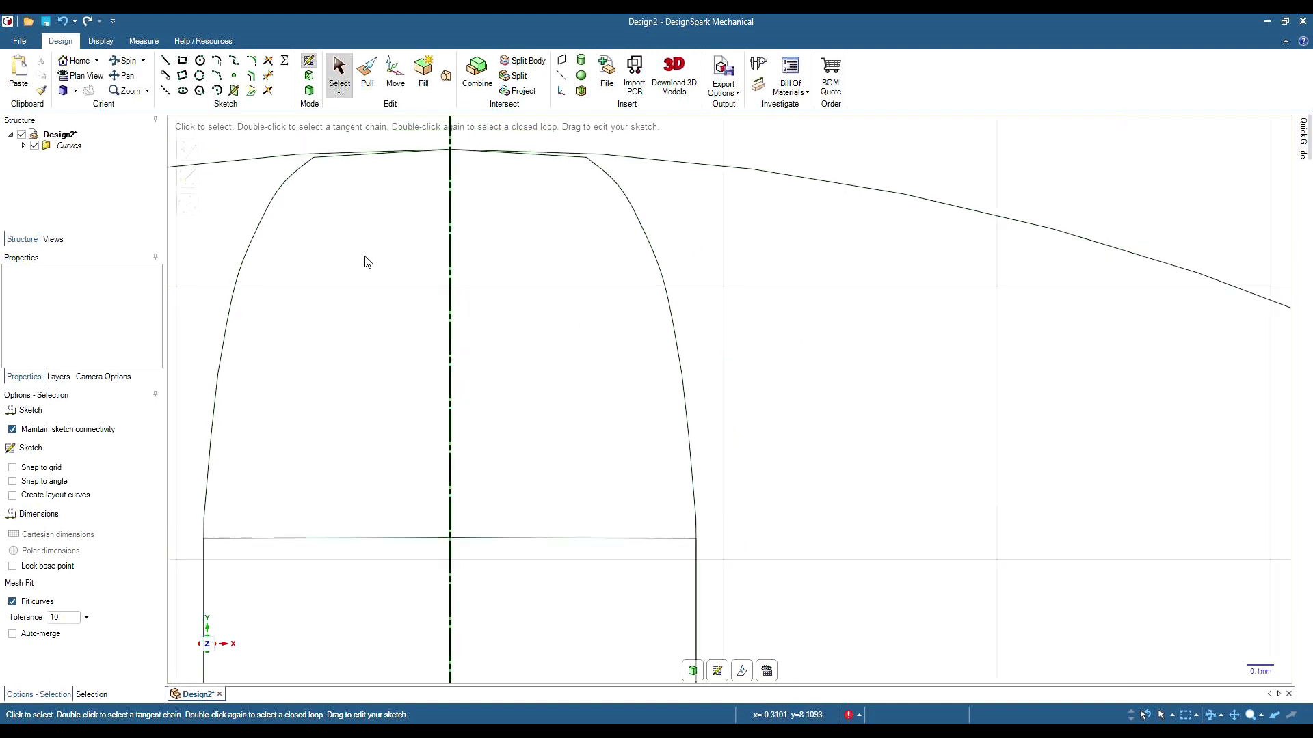
{"action": "scroll", "coordinate": [378, 259], "scroll_direction": "down", "scroll_amount": 1}
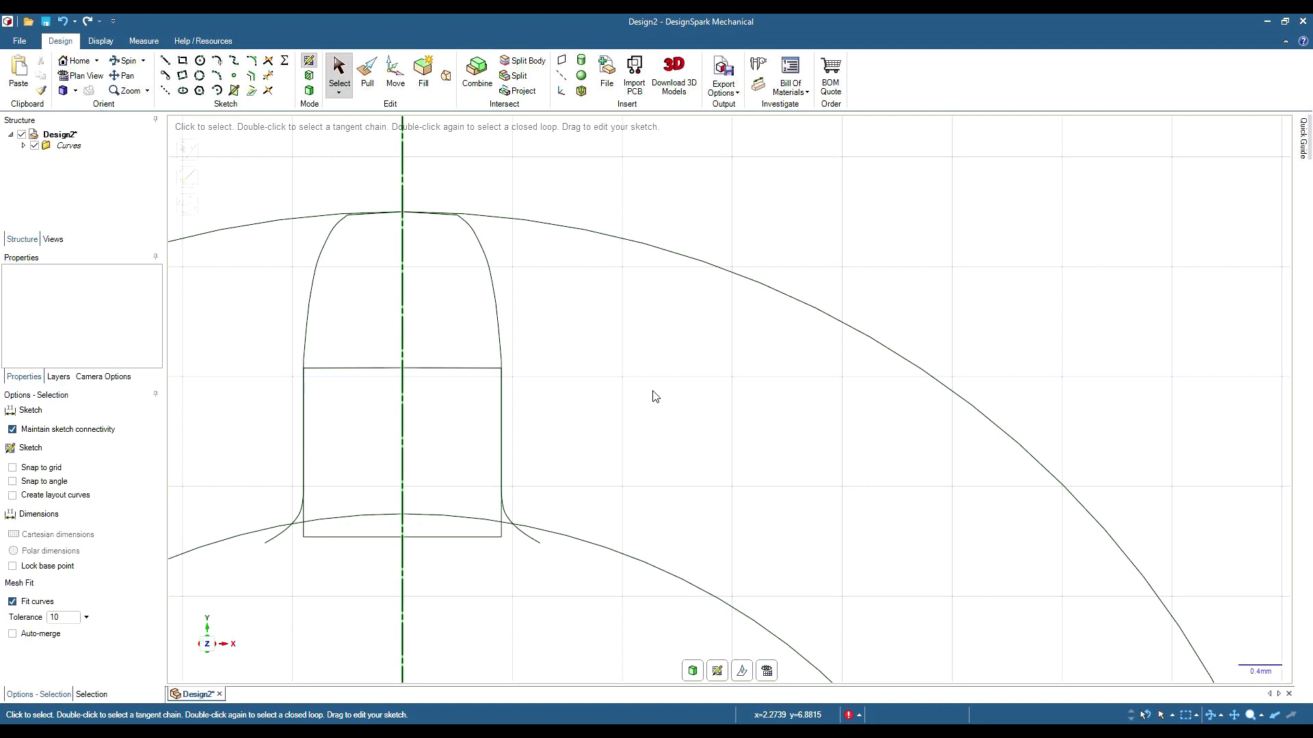
{"action": "left_click", "coordinate": [602, 235]}
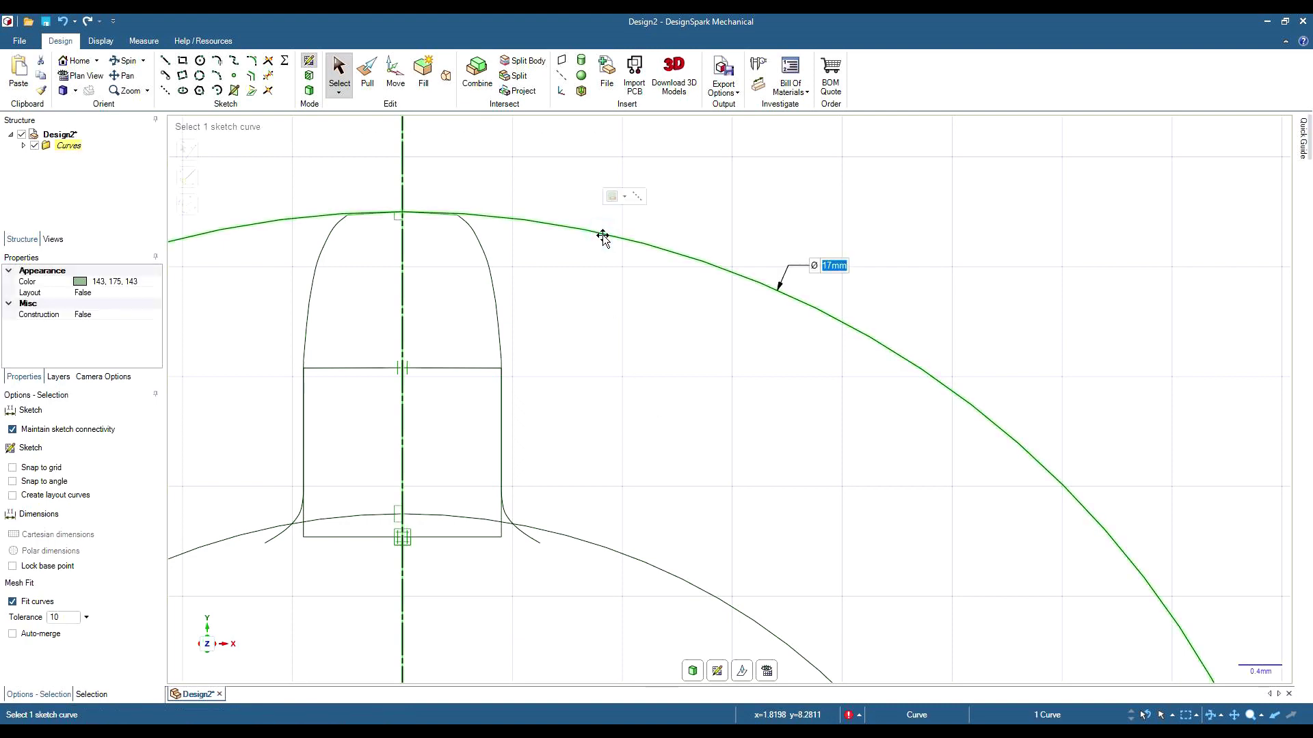
{"action": "key", "text": "Delete"}
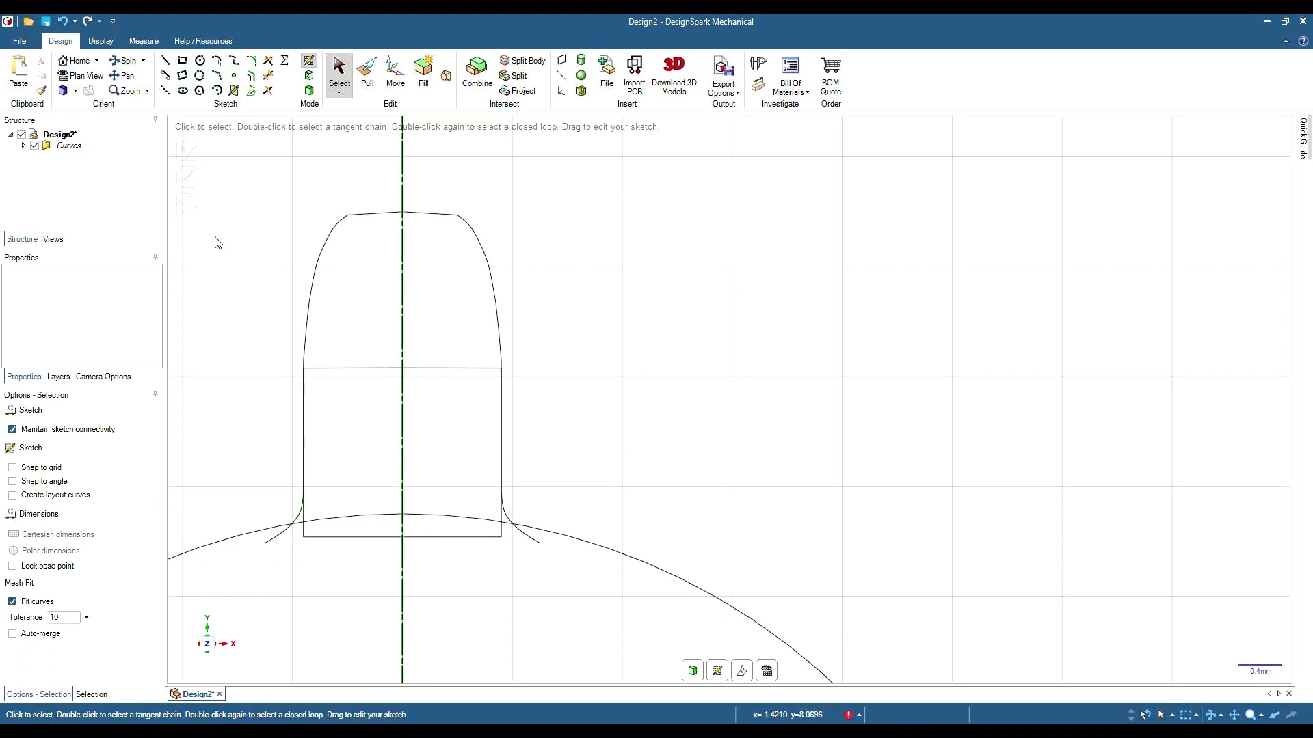
Move the horizontal line down onto the box bottom and delete it
{"action": "left_click", "coordinate": [445, 369]}
{"action": "left_click_drag", "start_coordinate": [444, 369], "coordinate": [443, 536]}
{"action": "key", "text": "Delete"}
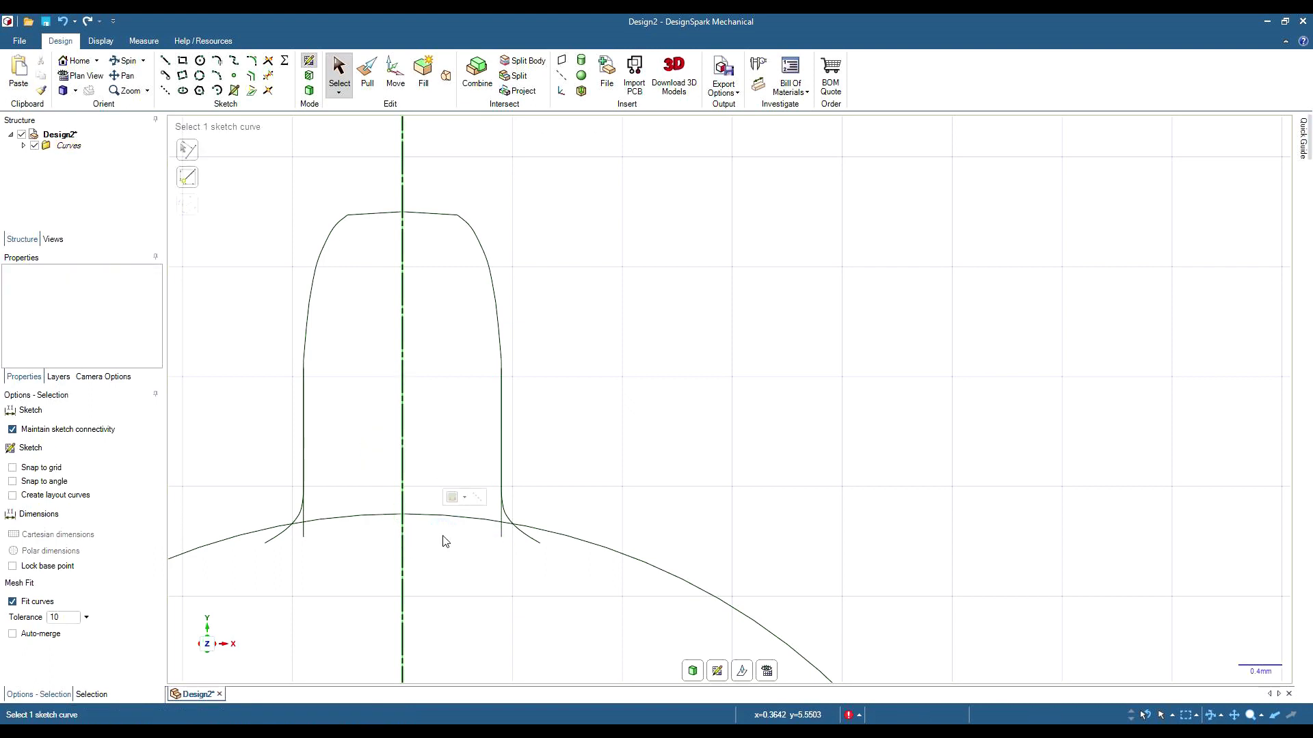
{"action": "left_click", "coordinate": [500, 532]}
{"action": "key", "text": "Escape"}
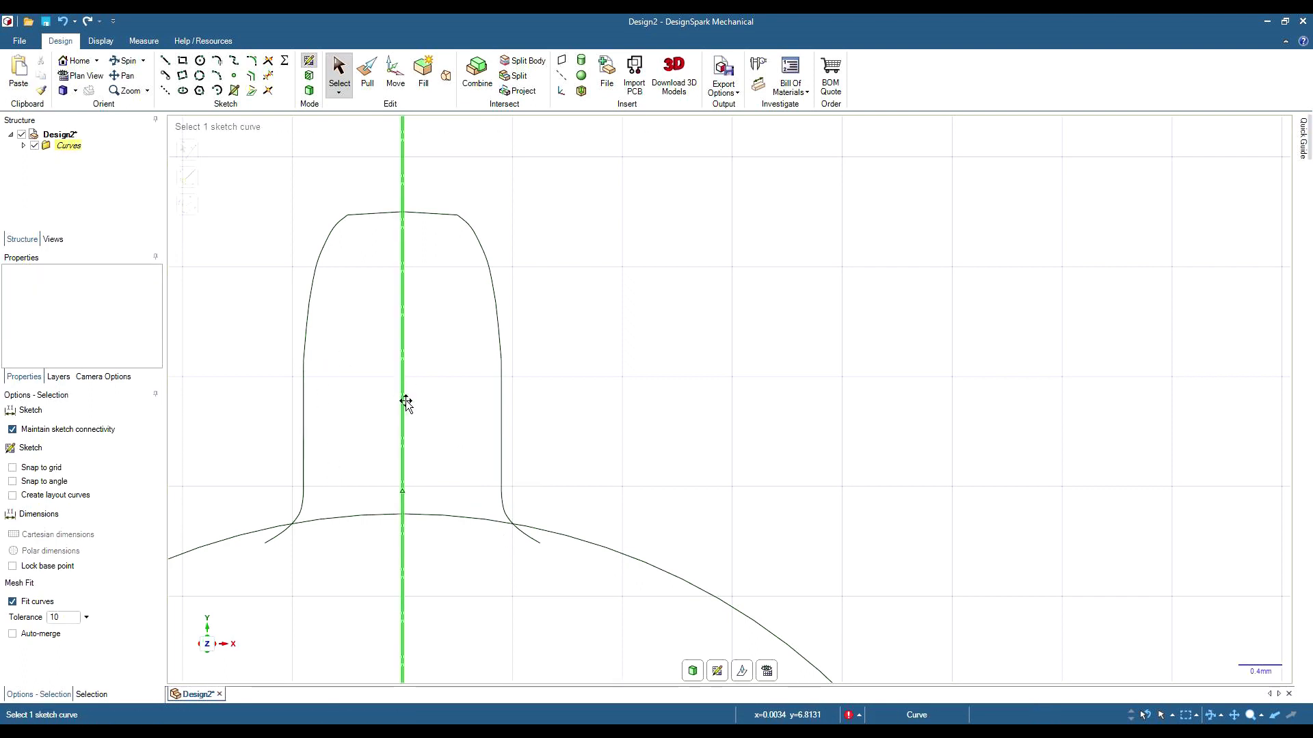
Delete the construction line and the 1.541 mm vertical line from the sketch's curves
{"action": "left_click", "coordinate": [23, 145]}
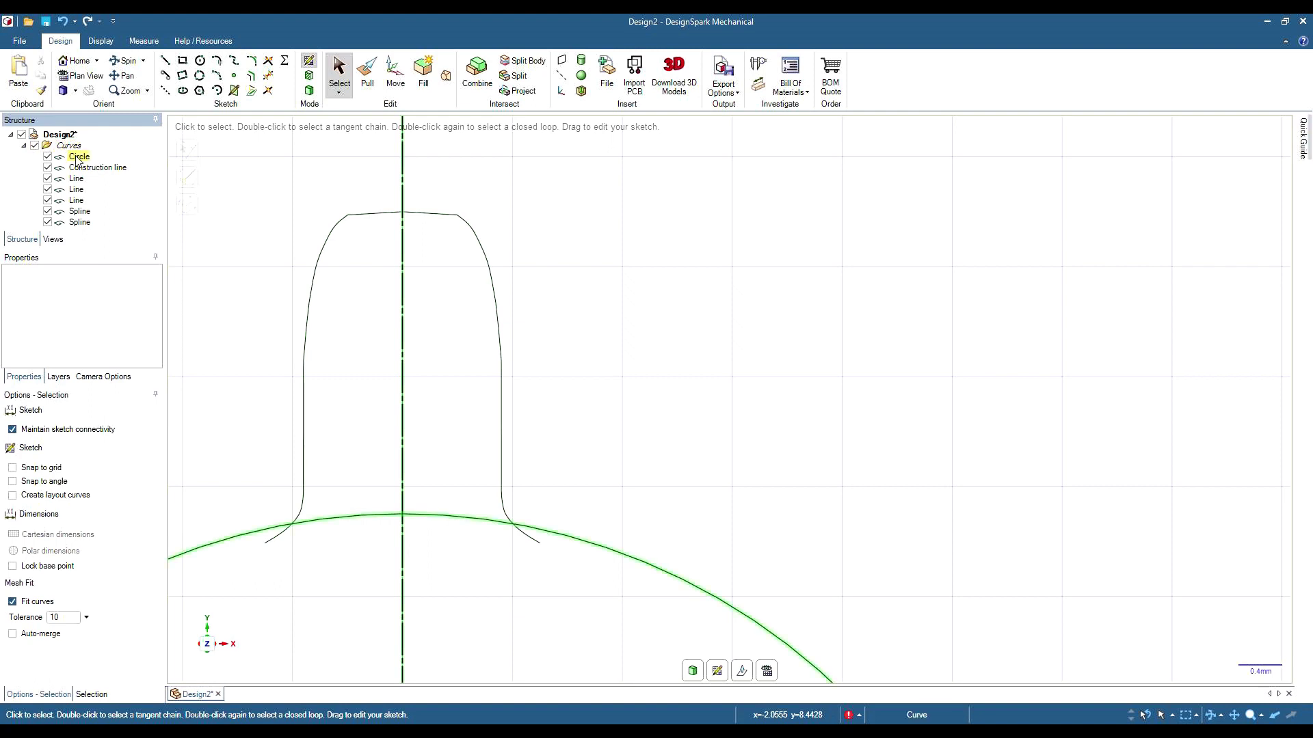
{"action": "left_click", "coordinate": [88, 169]}
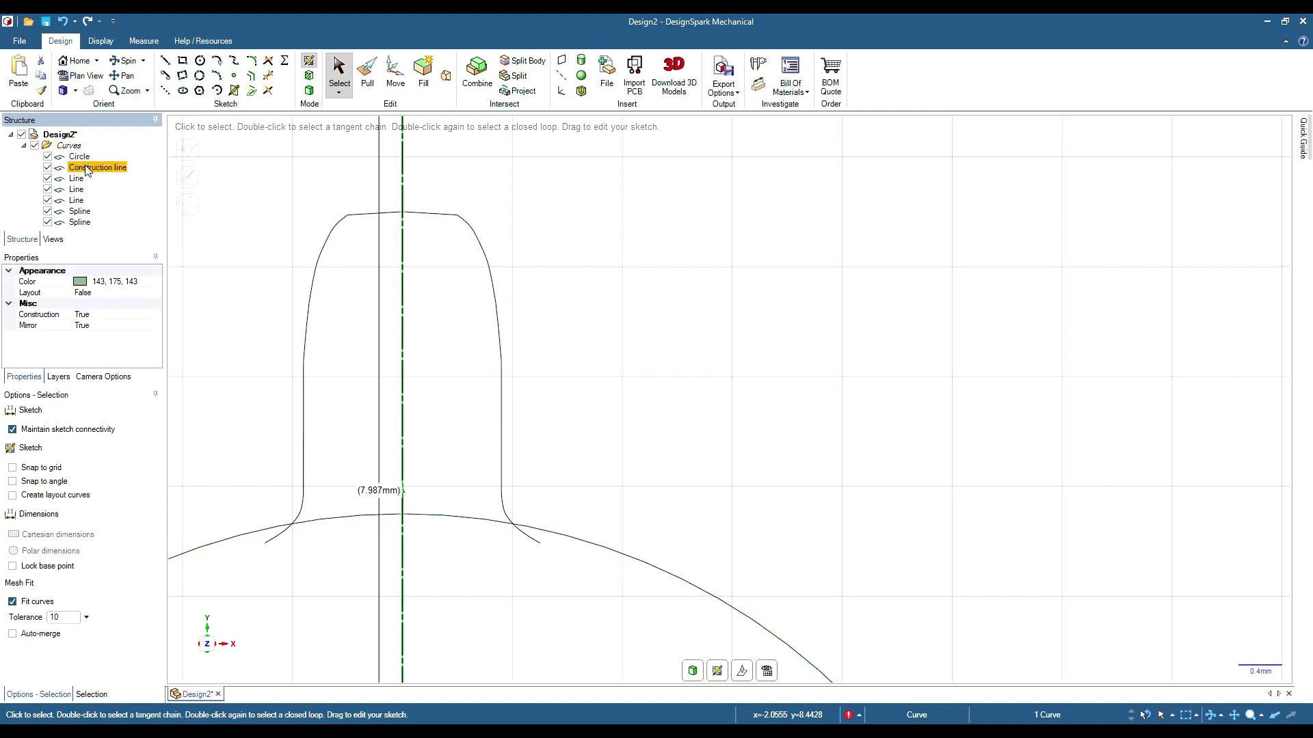
{"action": "key", "text": "Delete"}
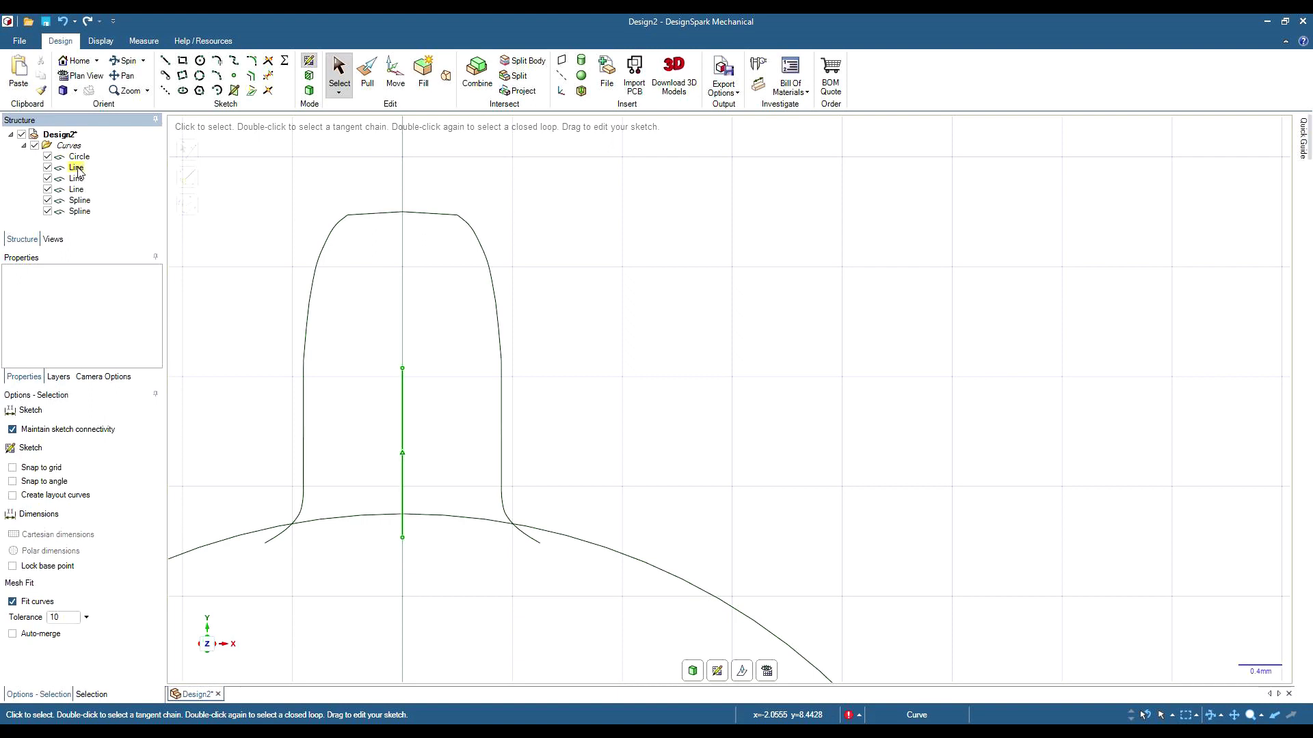
{"action": "left_click", "coordinate": [77, 170]}
{"action": "key", "text": "Delete"}
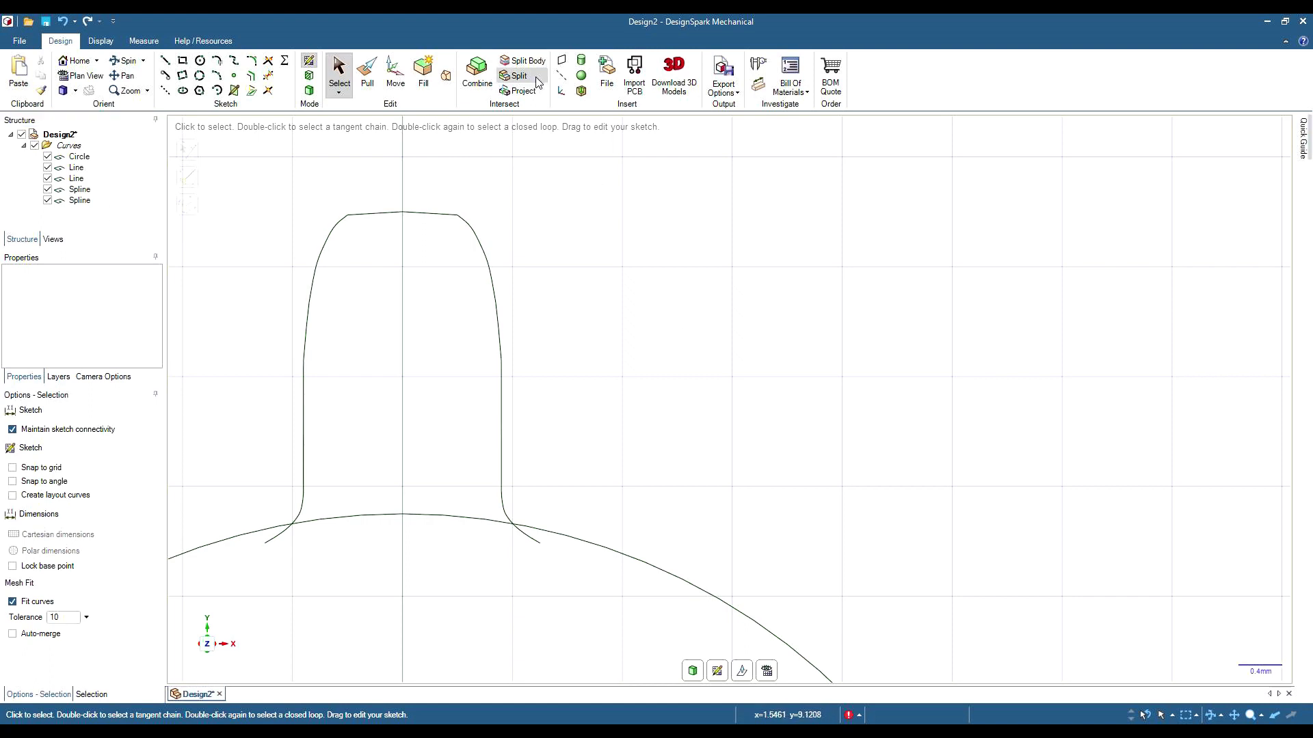
Switch to 3D mode so the tooth-and-circle sketch becomes a filled surface, then tilt the view
{"action": "left_click", "coordinate": [309, 91]}
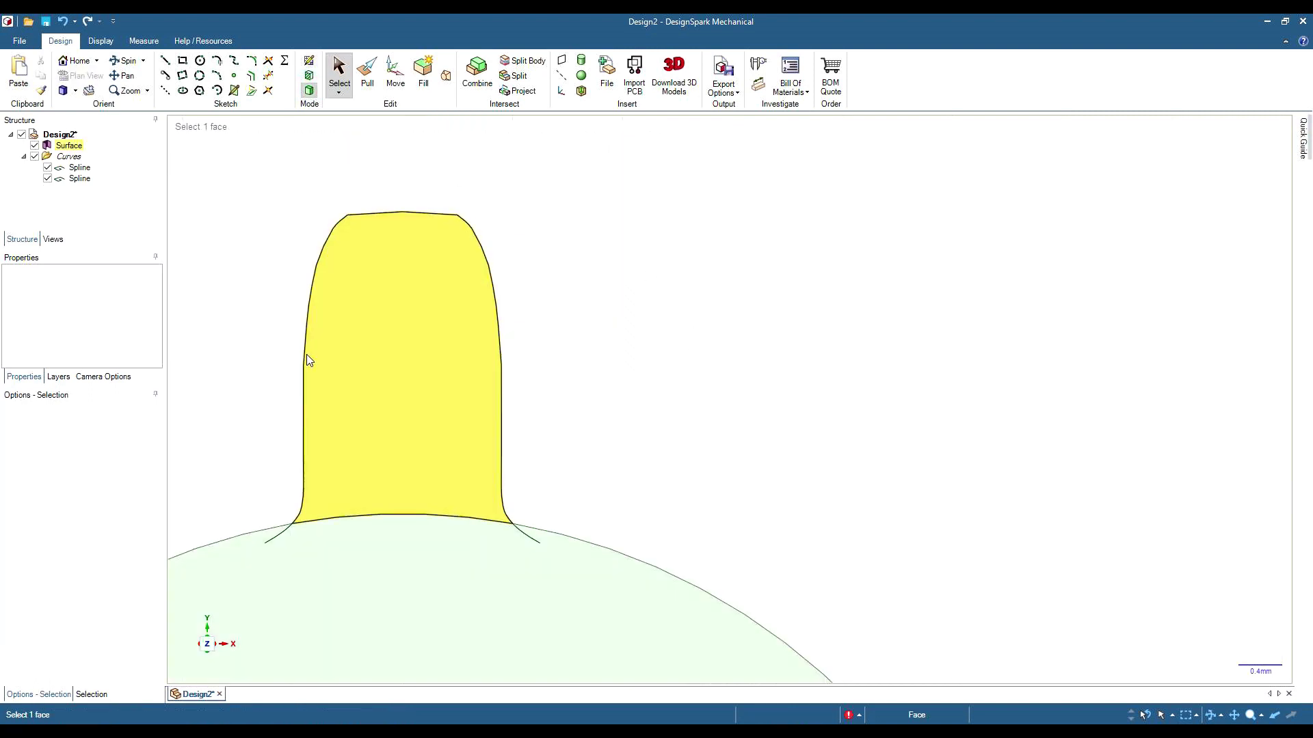
{"action": "scroll", "coordinate": [222, 415], "scroll_direction": "up", "scroll_amount": 3}
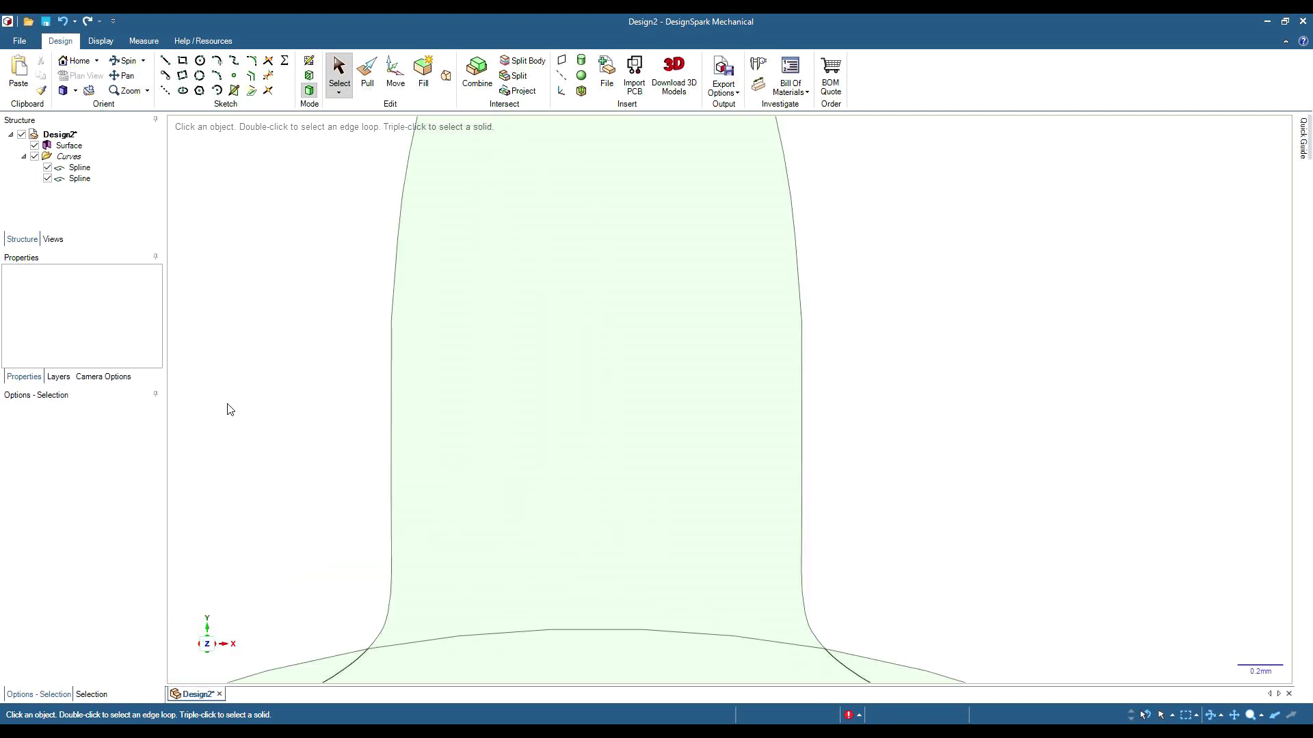
{"action": "scroll", "coordinate": [230, 409], "scroll_direction": "down", "scroll_amount": 3}
{"action": "scroll", "coordinate": [996, 305], "scroll_direction": "down", "scroll_amount": 3}
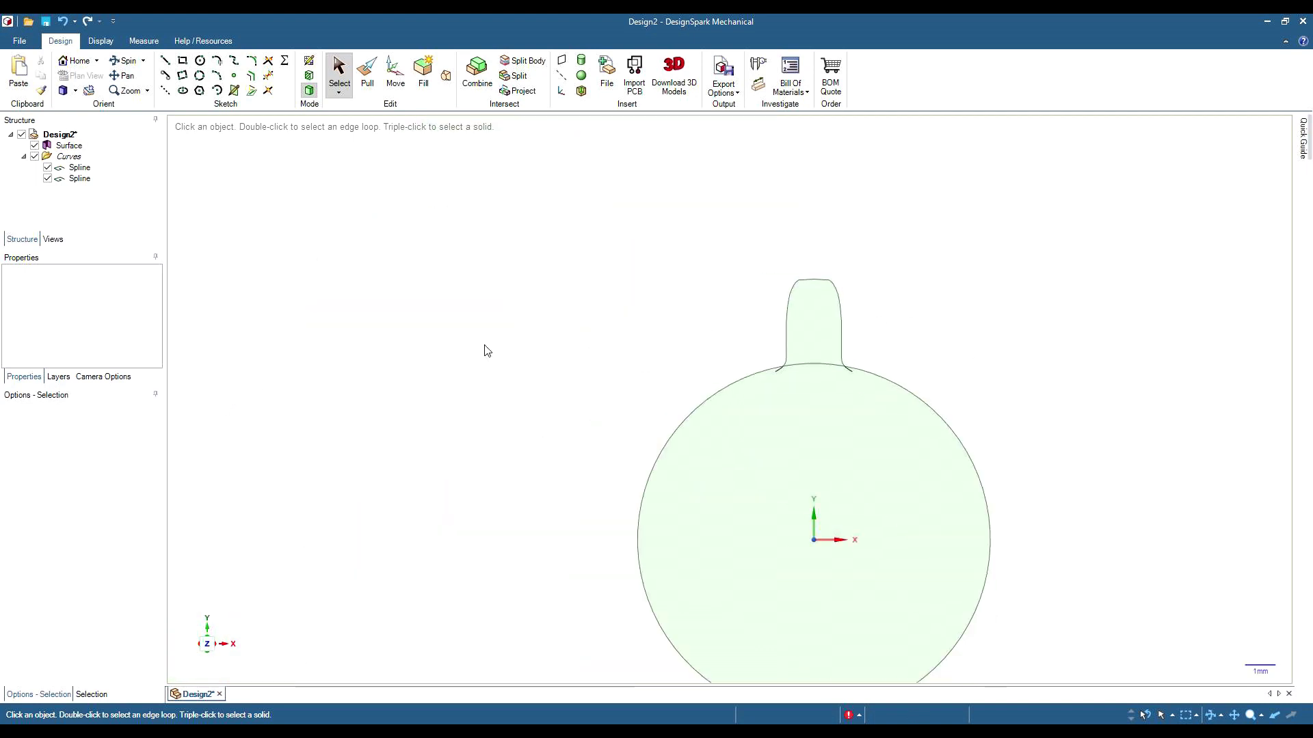
{"action": "scroll", "coordinate": [423, 311], "scroll_direction": "down", "scroll_amount": 3}
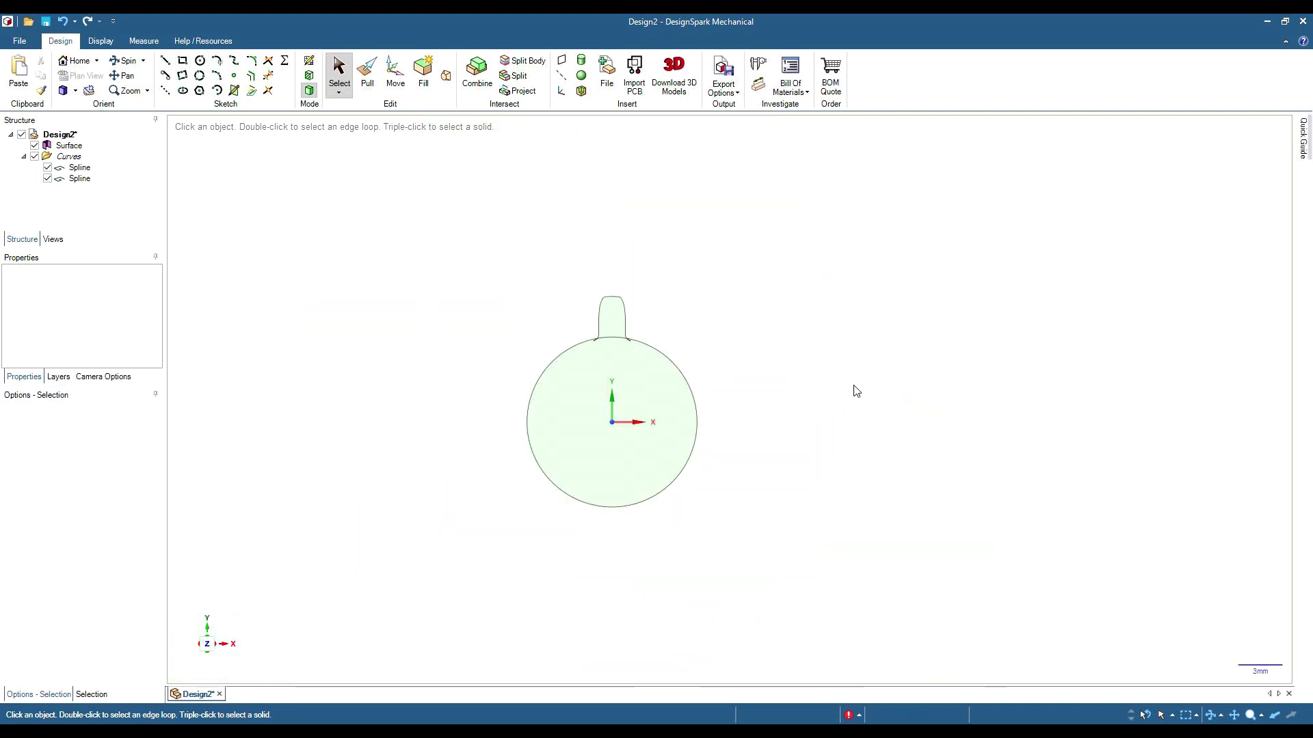
{"action": "middle_click_drag", "start_coordinate": [856, 390], "coordinate": [750, 434]}
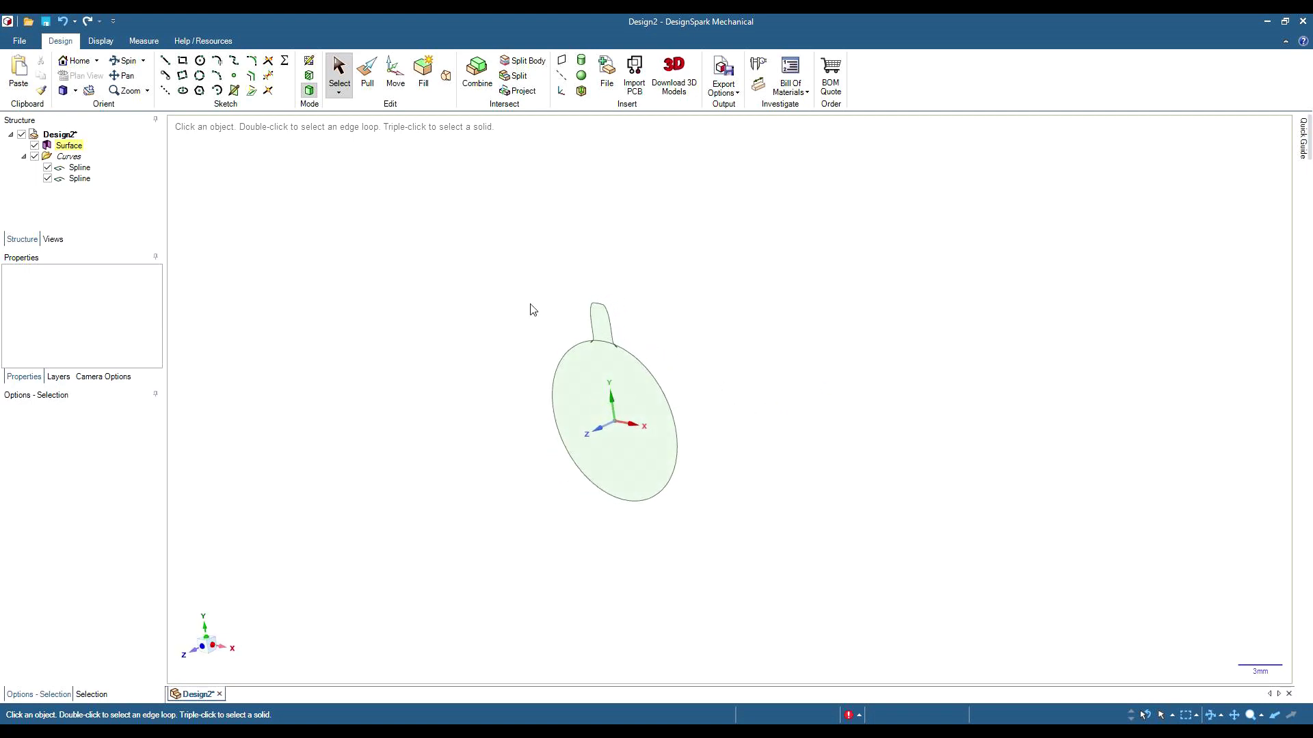
Pull the round face and the tooth face together into a 6 mm thick solid
{"action": "left_click", "coordinate": [367, 71]}
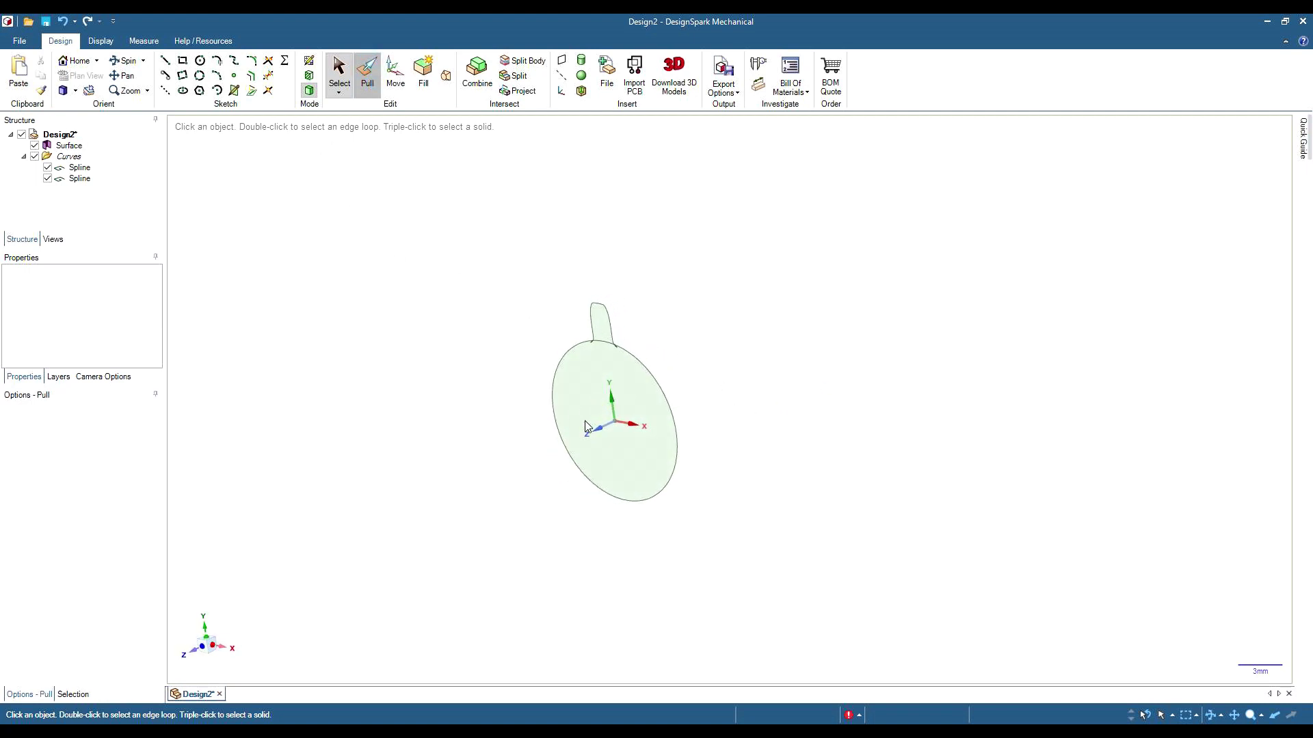
{"action": "left_click", "coordinate": [628, 402]}
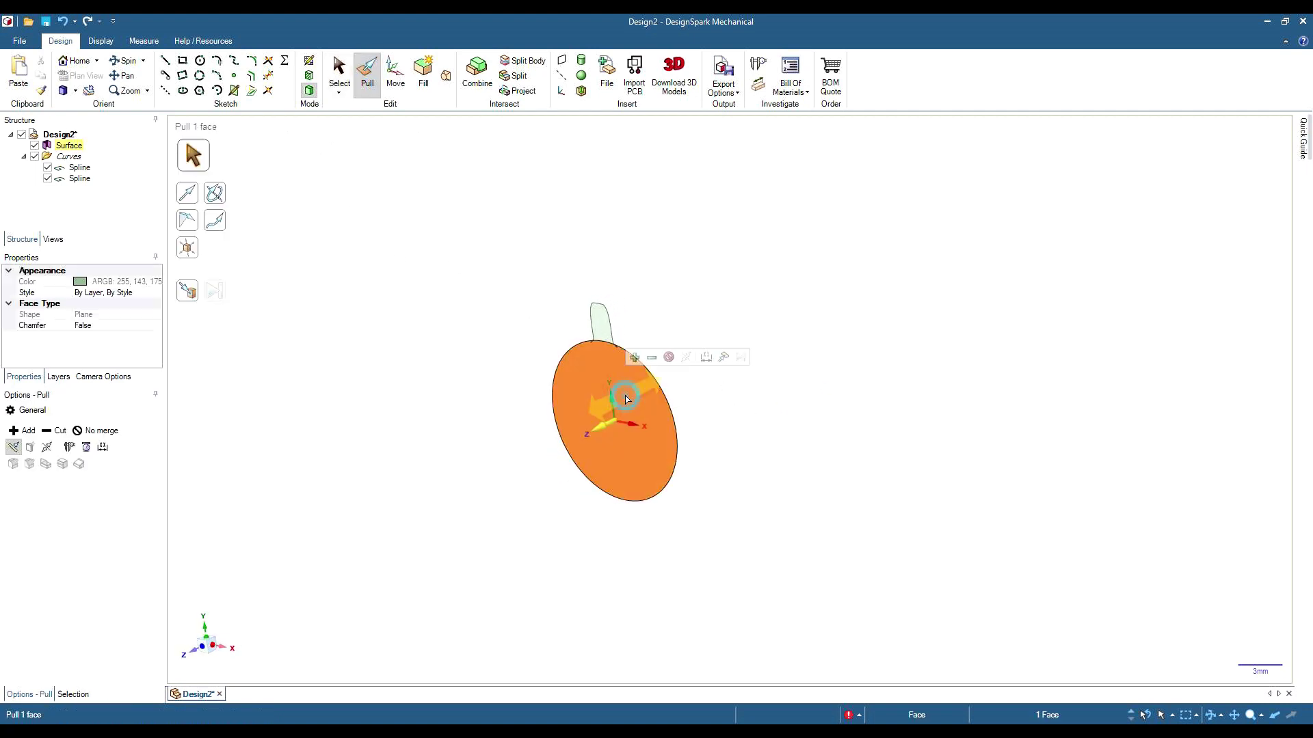
{"action": "left_click", "coordinate": [605, 334], "text": "ctrl"}
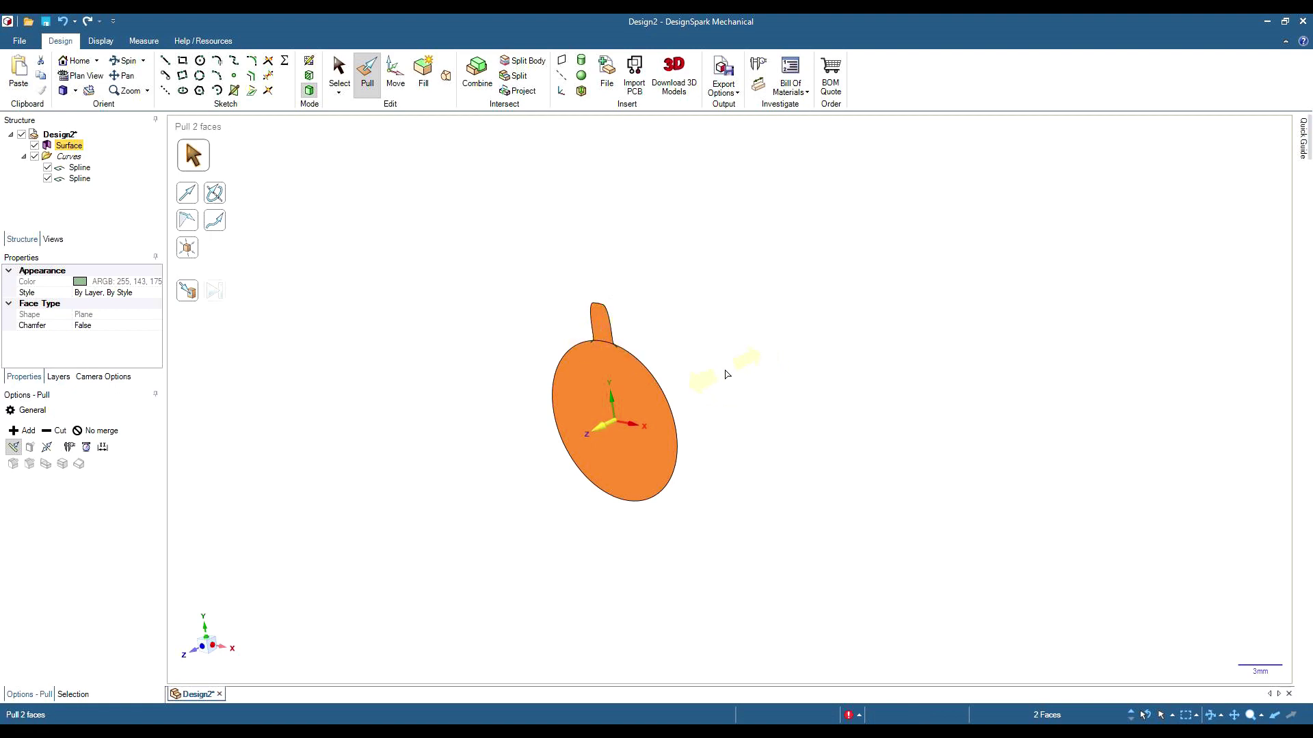
{"action": "left_click_drag", "start_coordinate": [724, 370], "coordinate": [732, 367]}
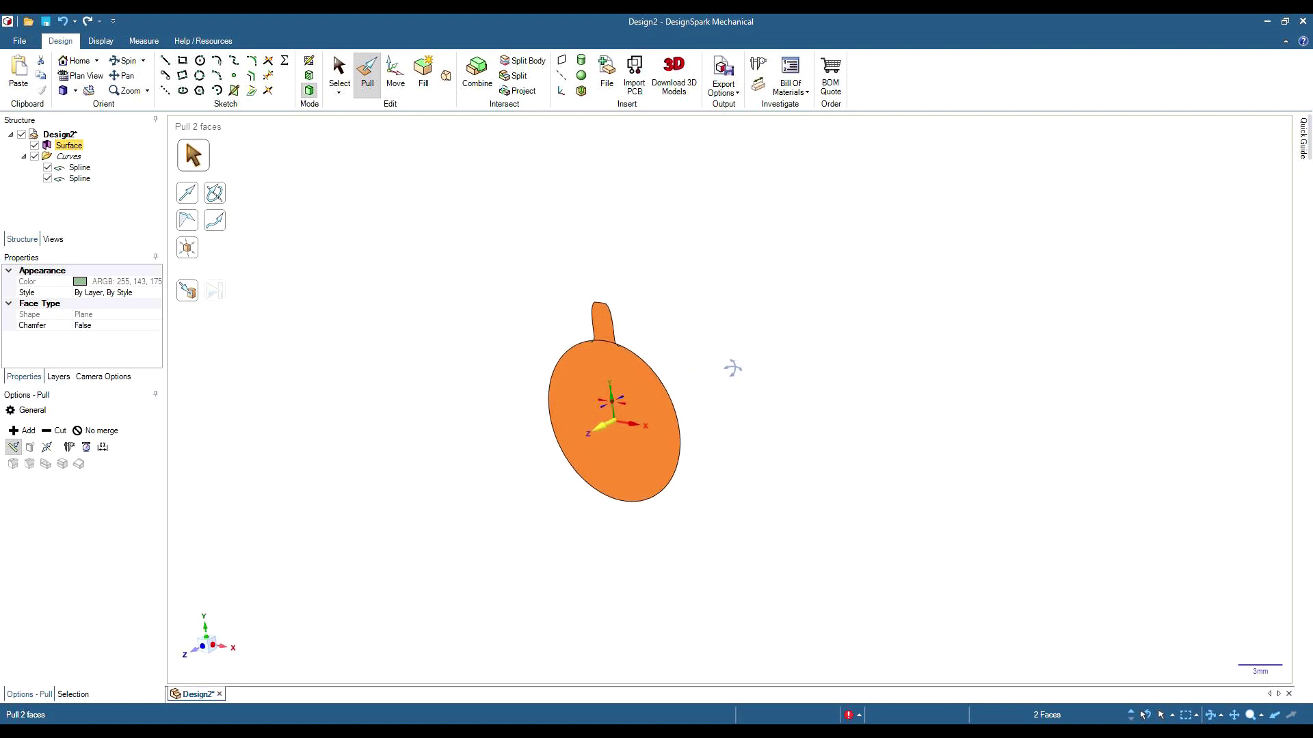
{"action": "middle_click_drag", "start_coordinate": [732, 368], "coordinate": [697, 372]}
{"action": "left_click_drag", "start_coordinate": [698, 370], "coordinate": [717, 372]}
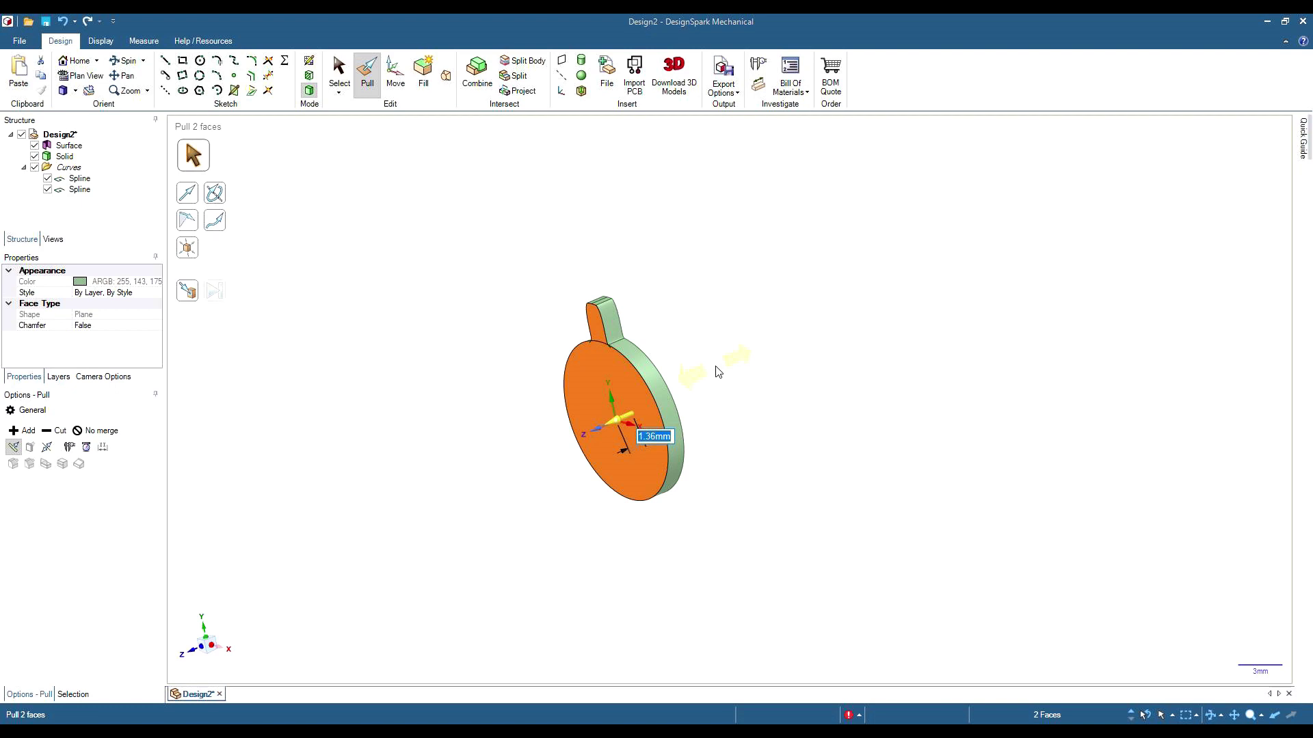
{"action": "type", "text": "6"}
{"action": "key", "text": "Return"}
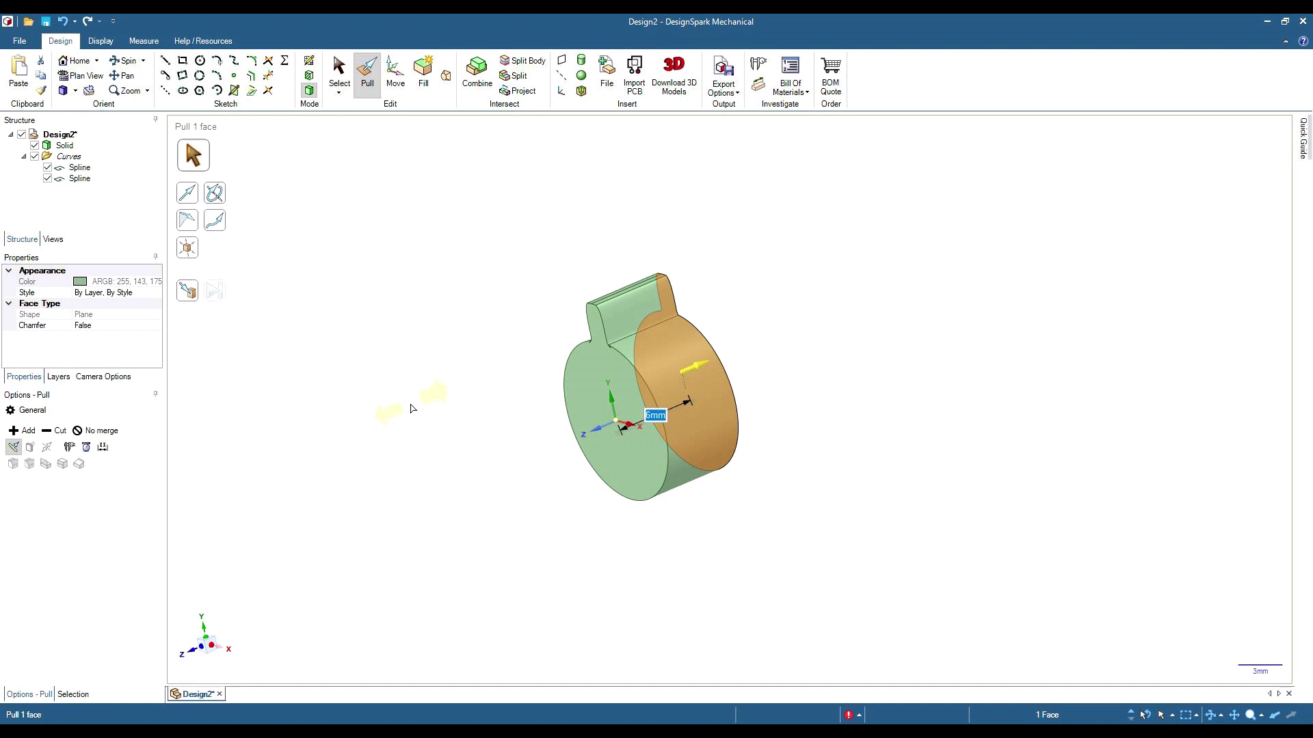
Delete the leftover Curves folder and its two splines from the Structure tree
{"action": "left_click", "coordinate": [203, 650]}
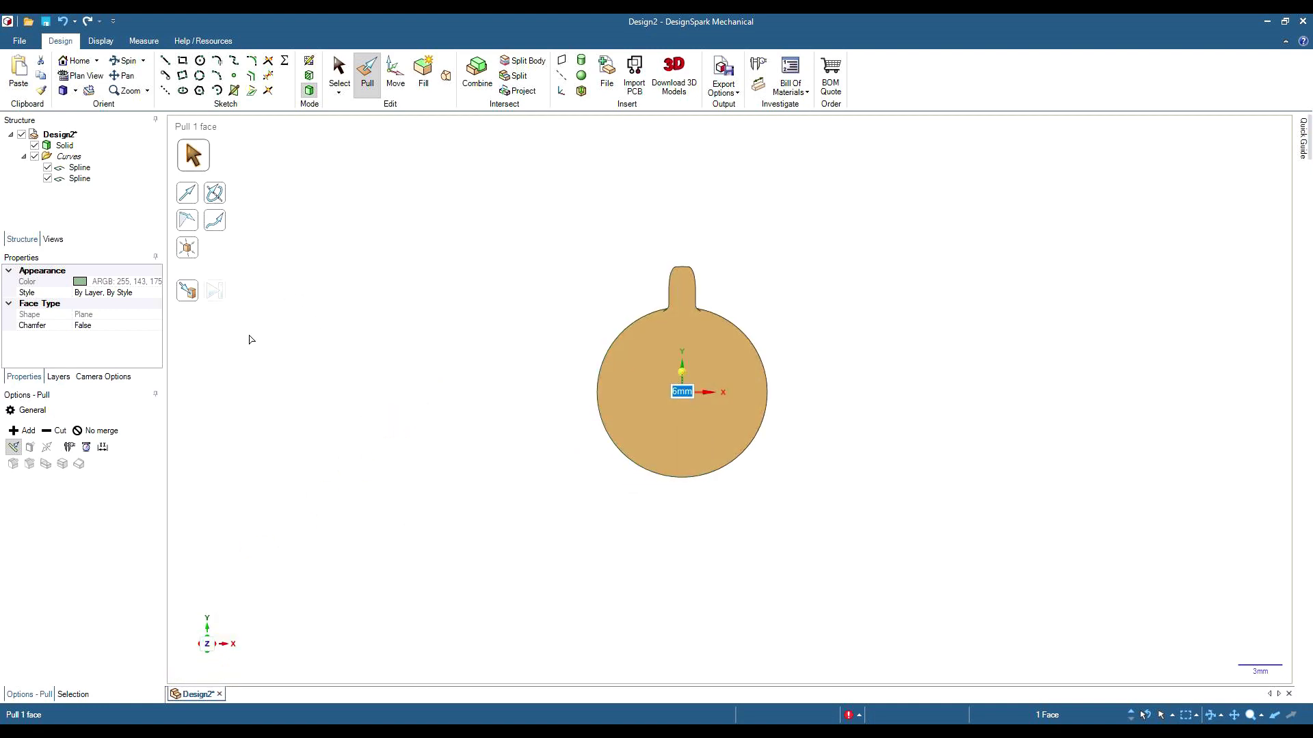
{"action": "left_click", "coordinate": [69, 161]}
{"action": "right_click", "coordinate": [69, 160]}
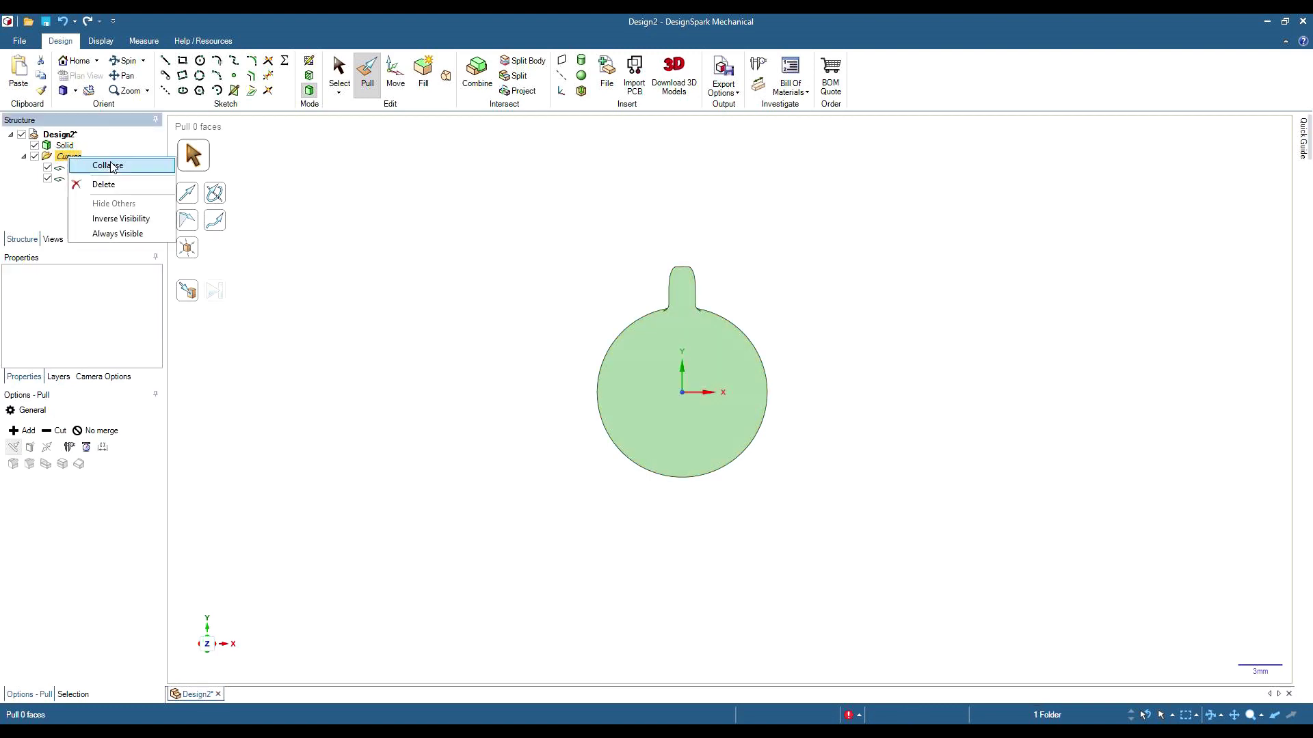
{"action": "left_click", "coordinate": [104, 184]}
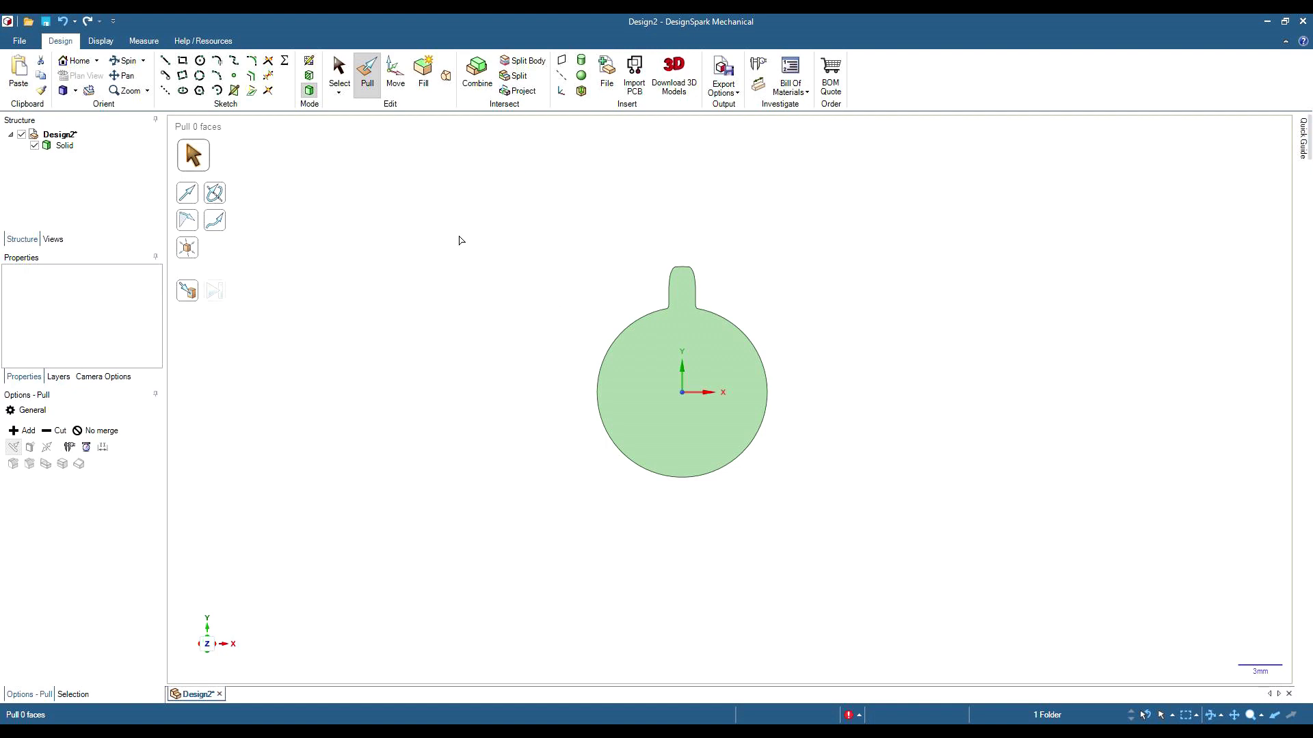
Rotate-pattern the tooth solid about the origin with a count of 12 copies
{"action": "left_click", "coordinate": [392, 73]}
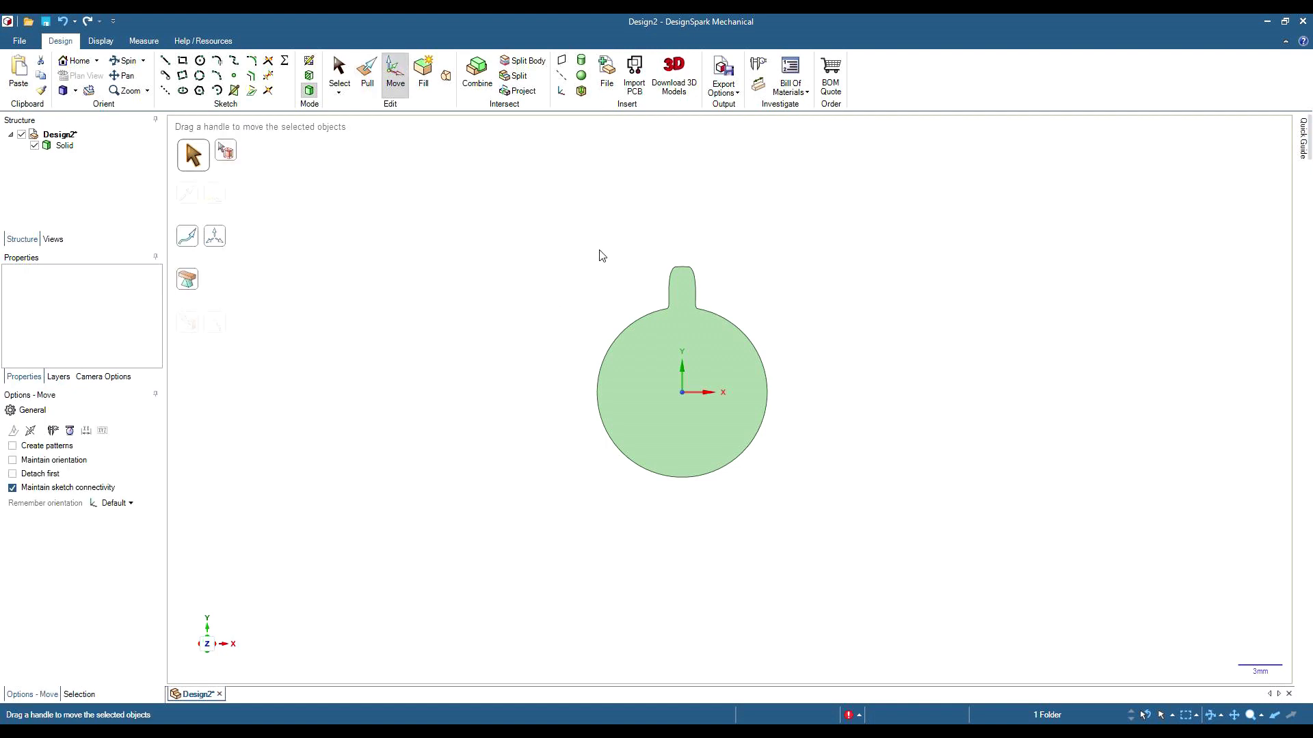
{"action": "left_click_drag", "start_coordinate": [564, 222], "coordinate": [811, 522]}
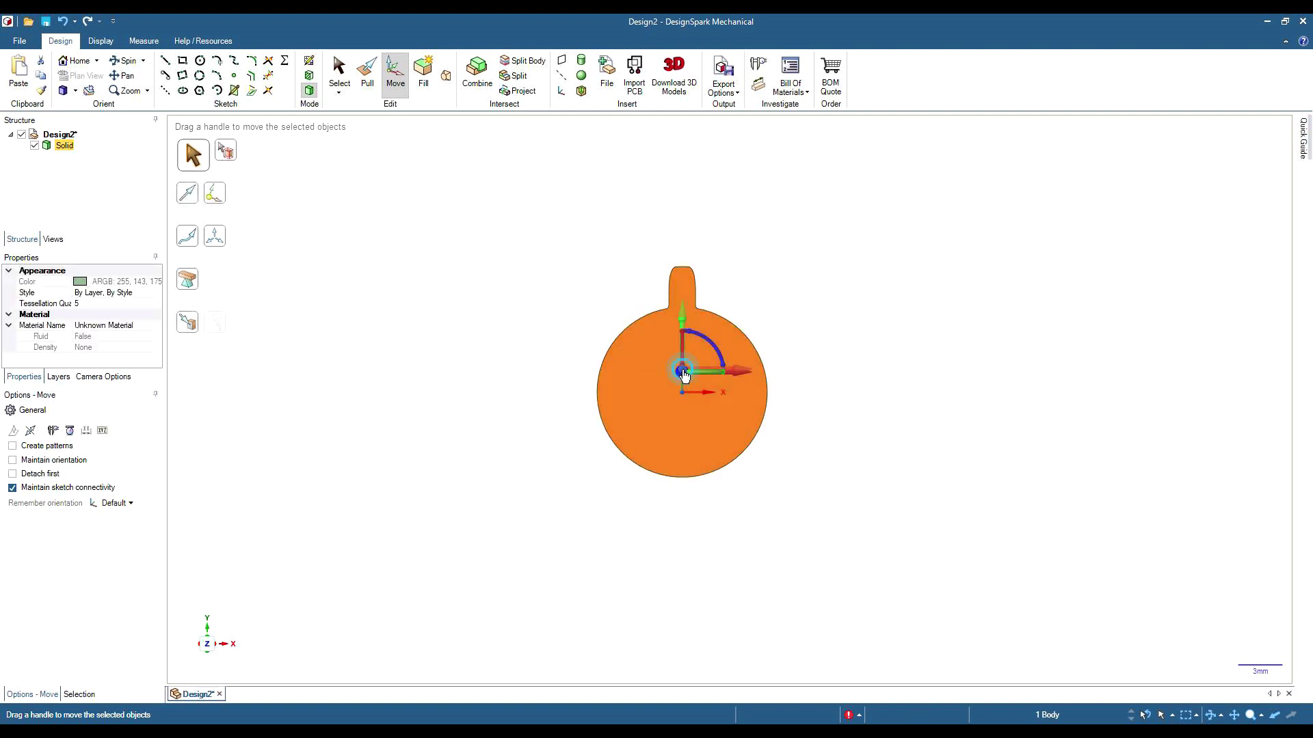
{"action": "left_click", "coordinate": [684, 393]}
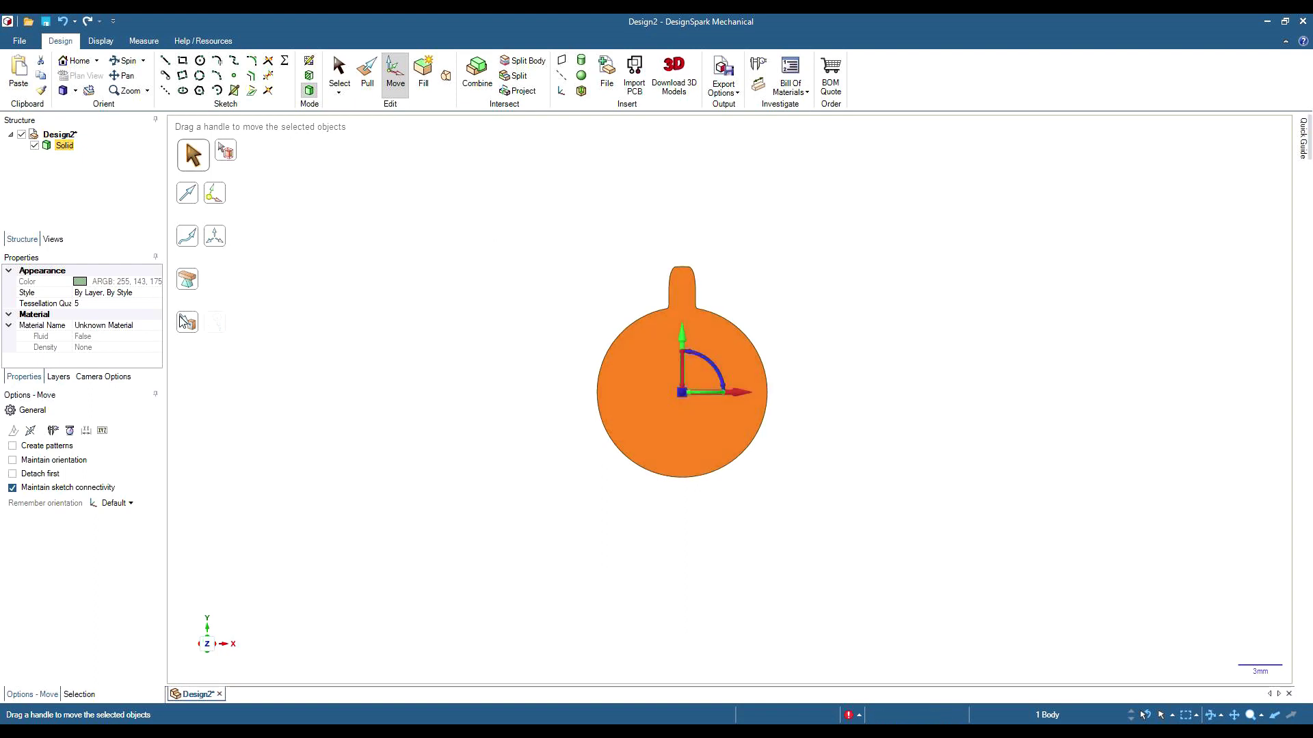
{"action": "left_click", "coordinate": [13, 449]}
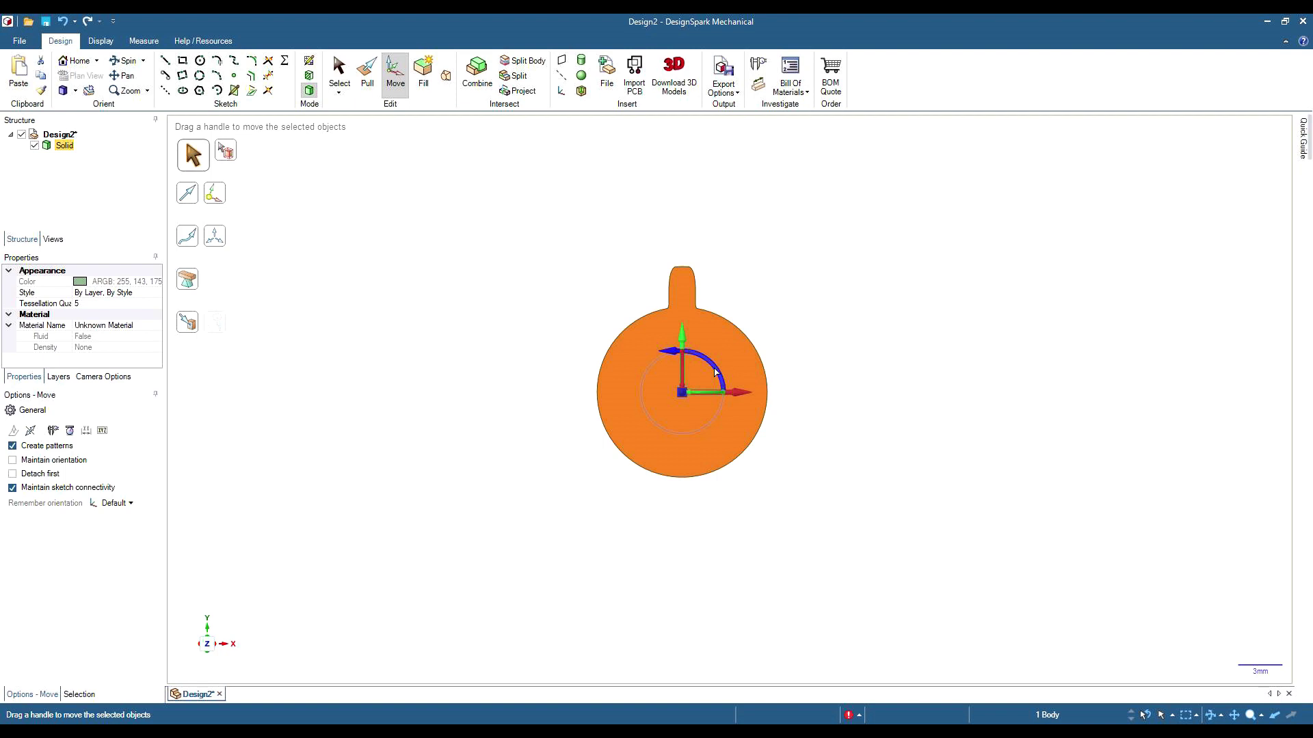
{"action": "left_click_drag", "start_coordinate": [715, 371], "coordinate": [725, 403]}
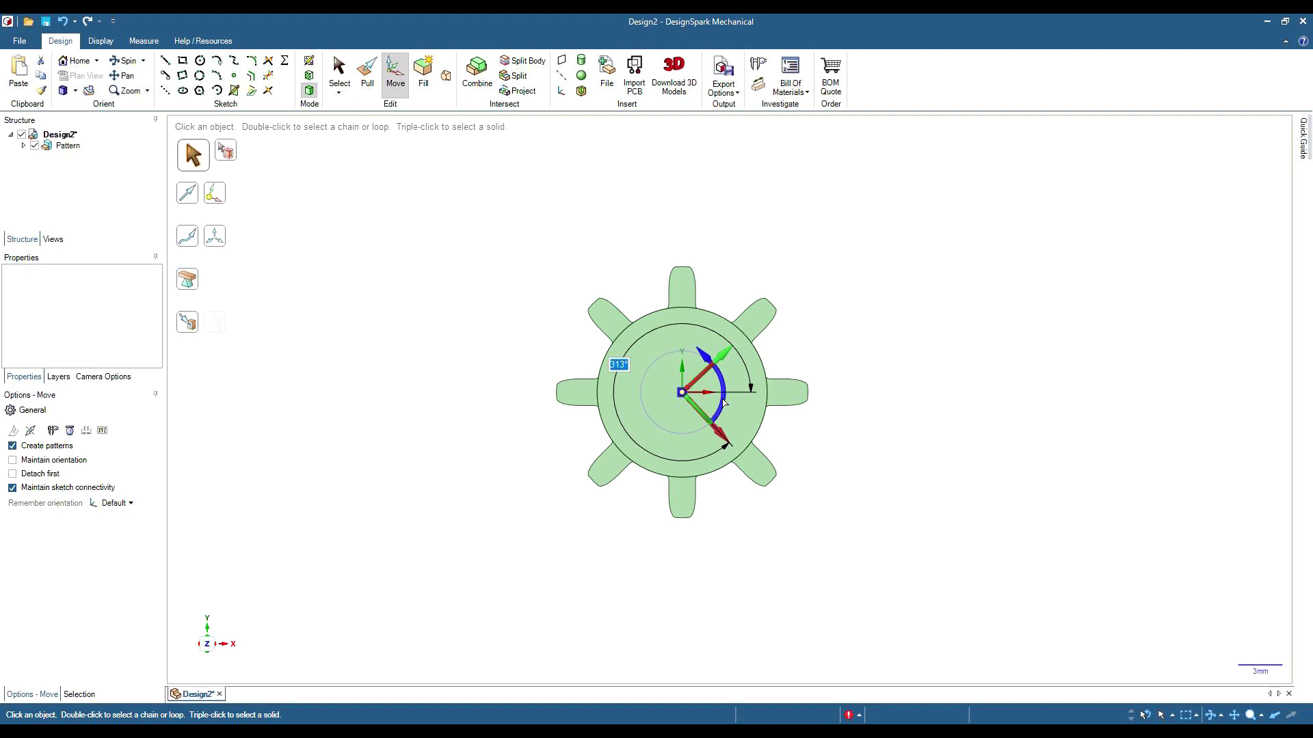
{"action": "left_click_drag", "start_coordinate": [724, 403], "coordinate": [725, 405]}
{"action": "key", "text": "Tab"}
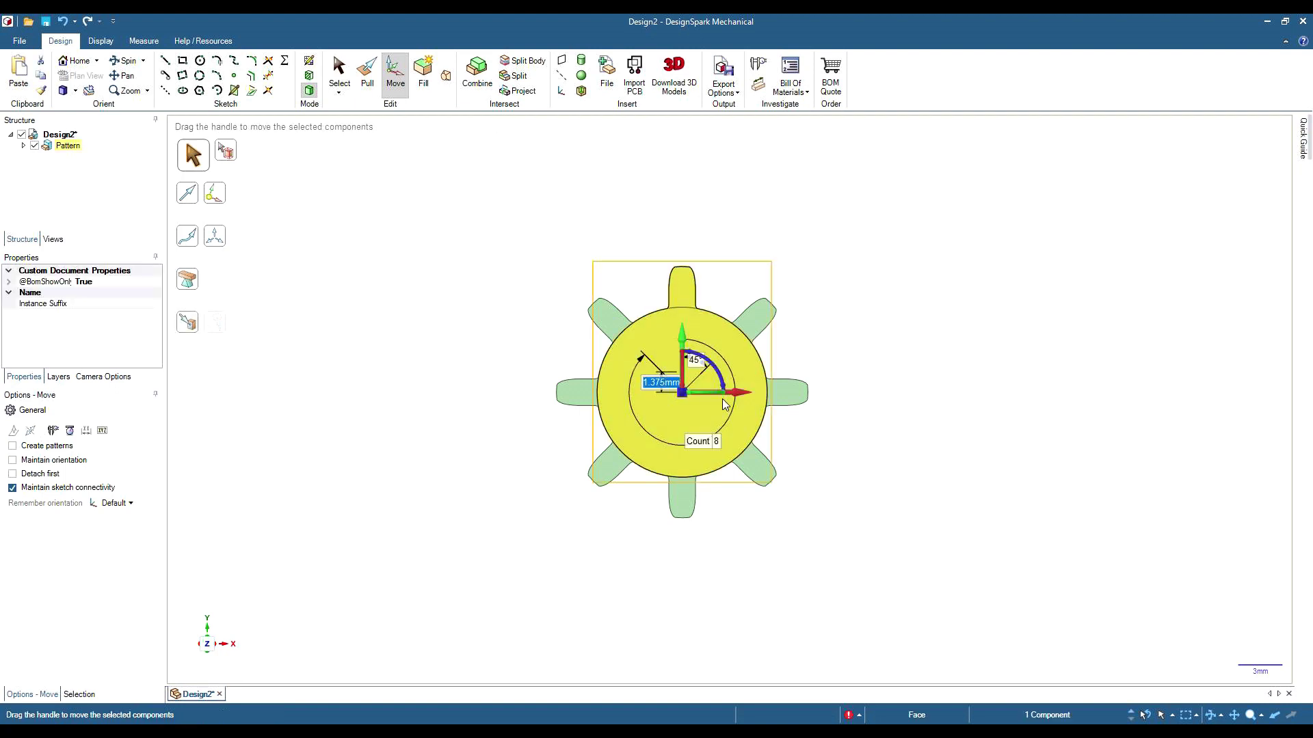
{"action": "key", "text": "Tab"}
{"action": "type", "text": "12"}
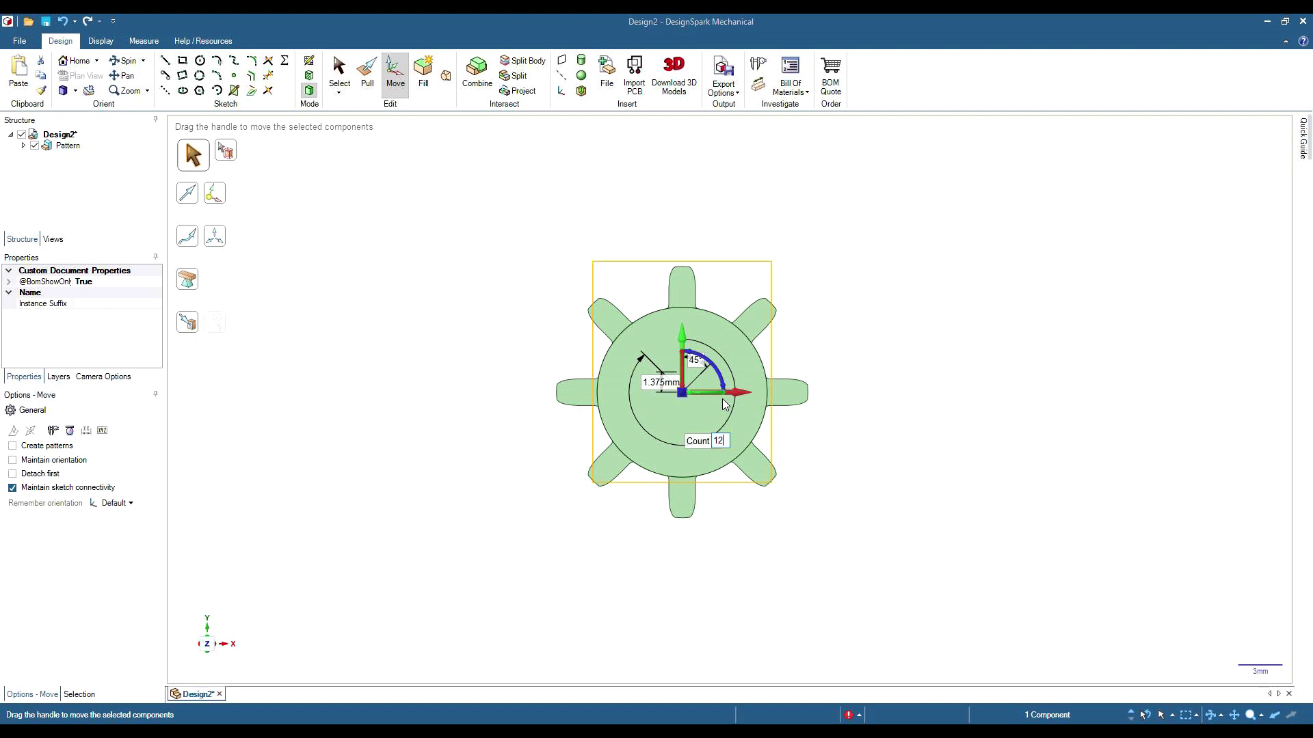
{"action": "key", "text": "Tab"}
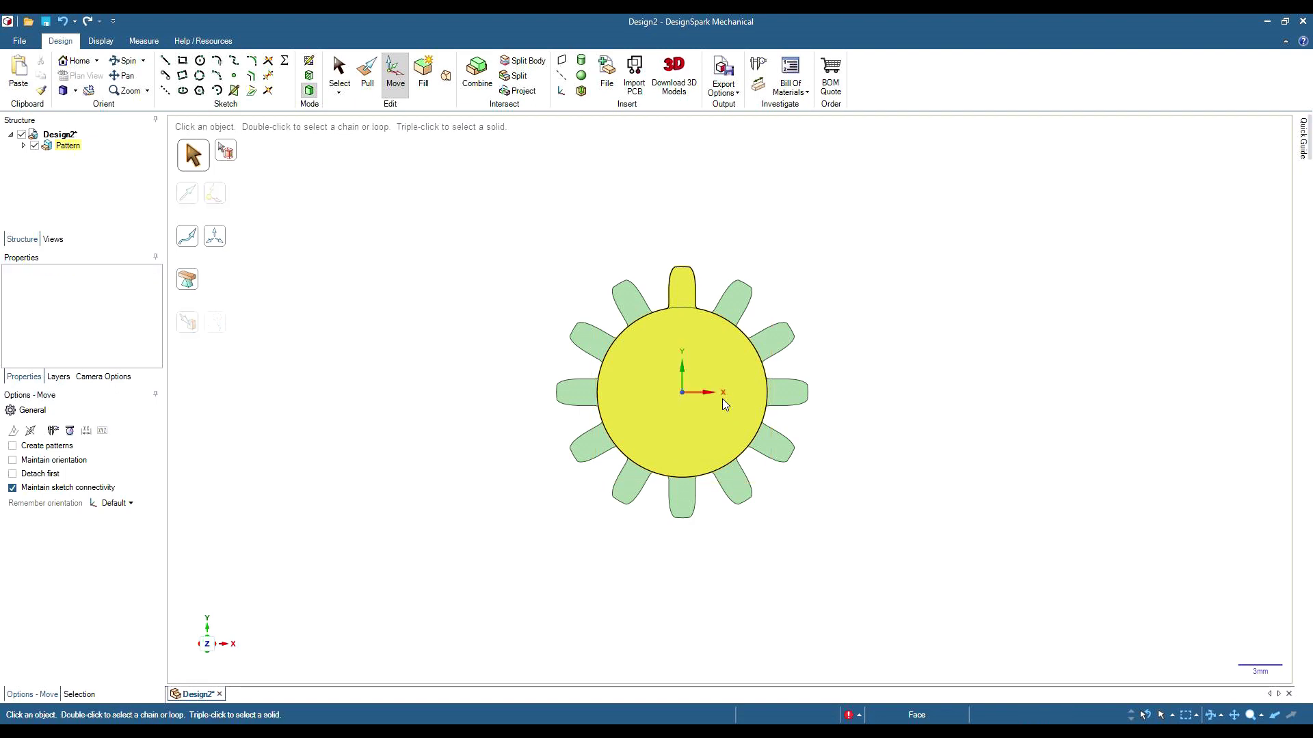
{"action": "left_click", "coordinate": [463, 351]}
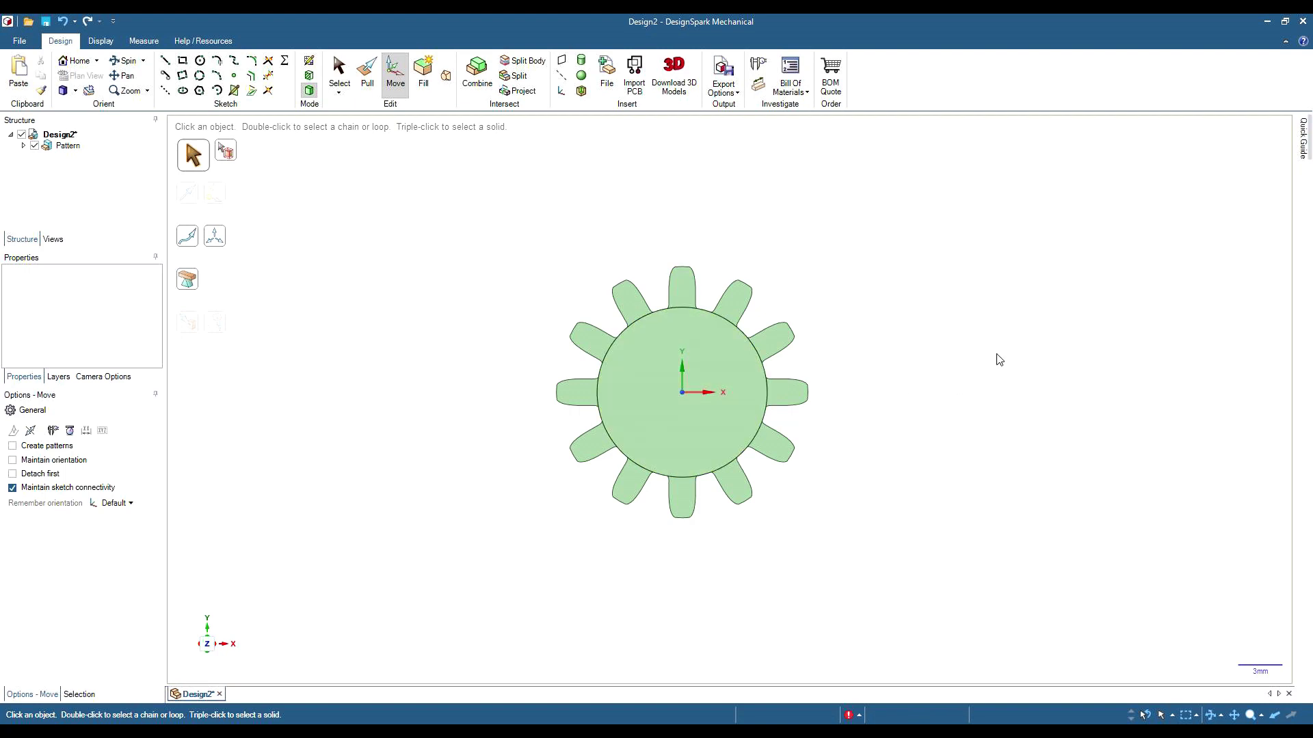
Select all twelve teeth and the root disc and combine them into one solid
{"action": "middle_click_drag", "start_coordinate": [999, 359], "coordinate": [1032, 375]}
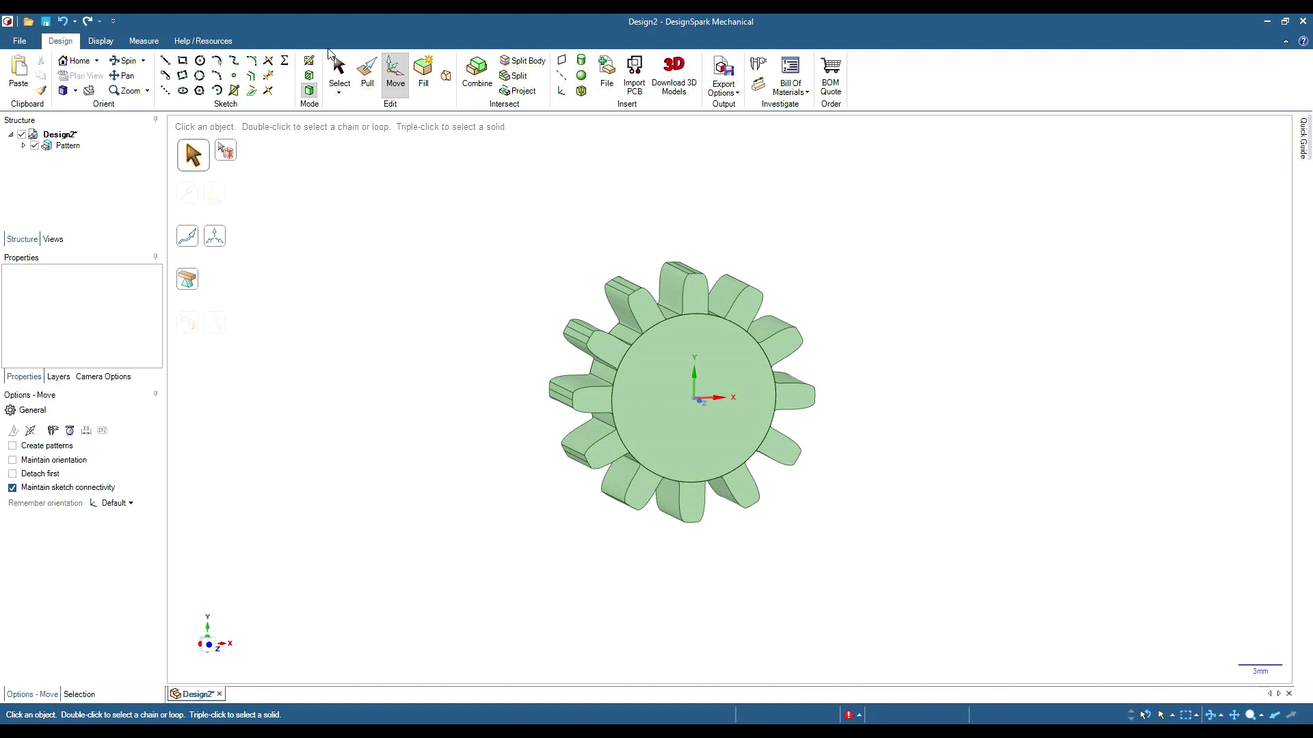
{"action": "left_click", "coordinate": [339, 72]}
{"action": "left_click", "coordinate": [346, 271]}
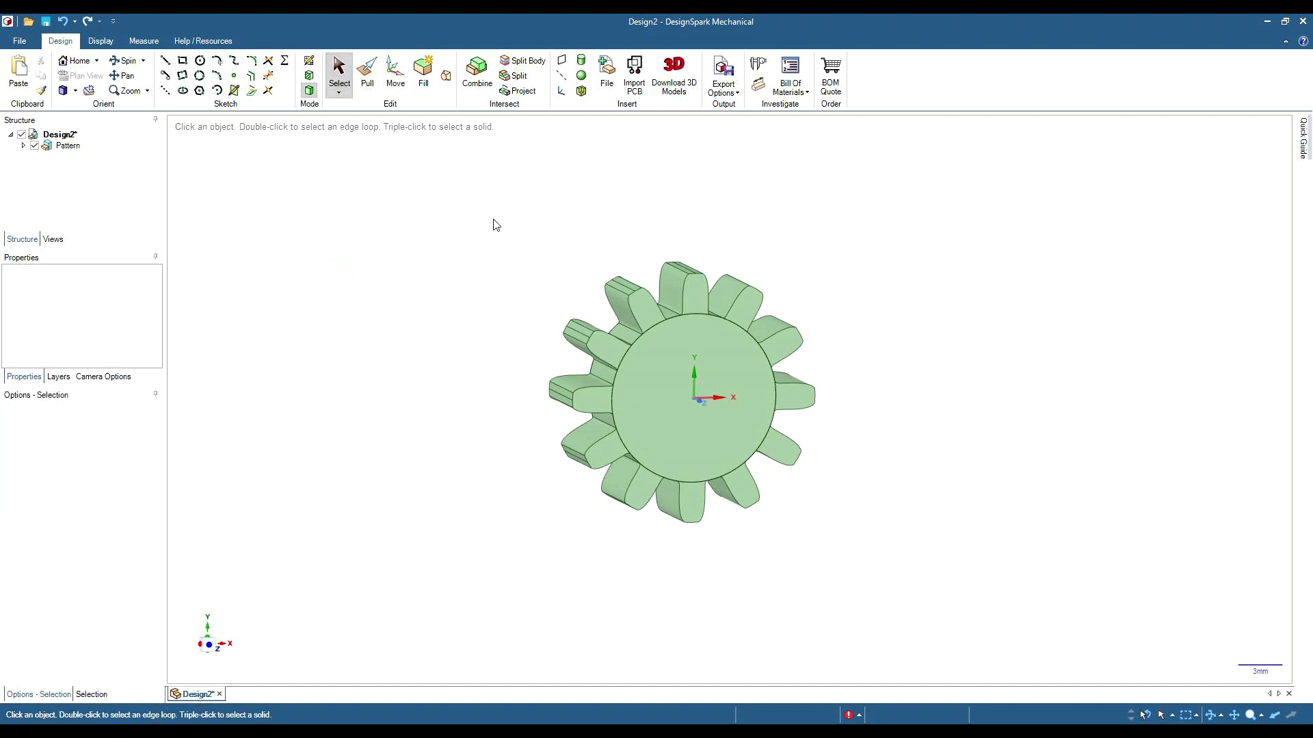
{"action": "left_click_drag", "start_coordinate": [495, 180], "coordinate": [879, 602]}
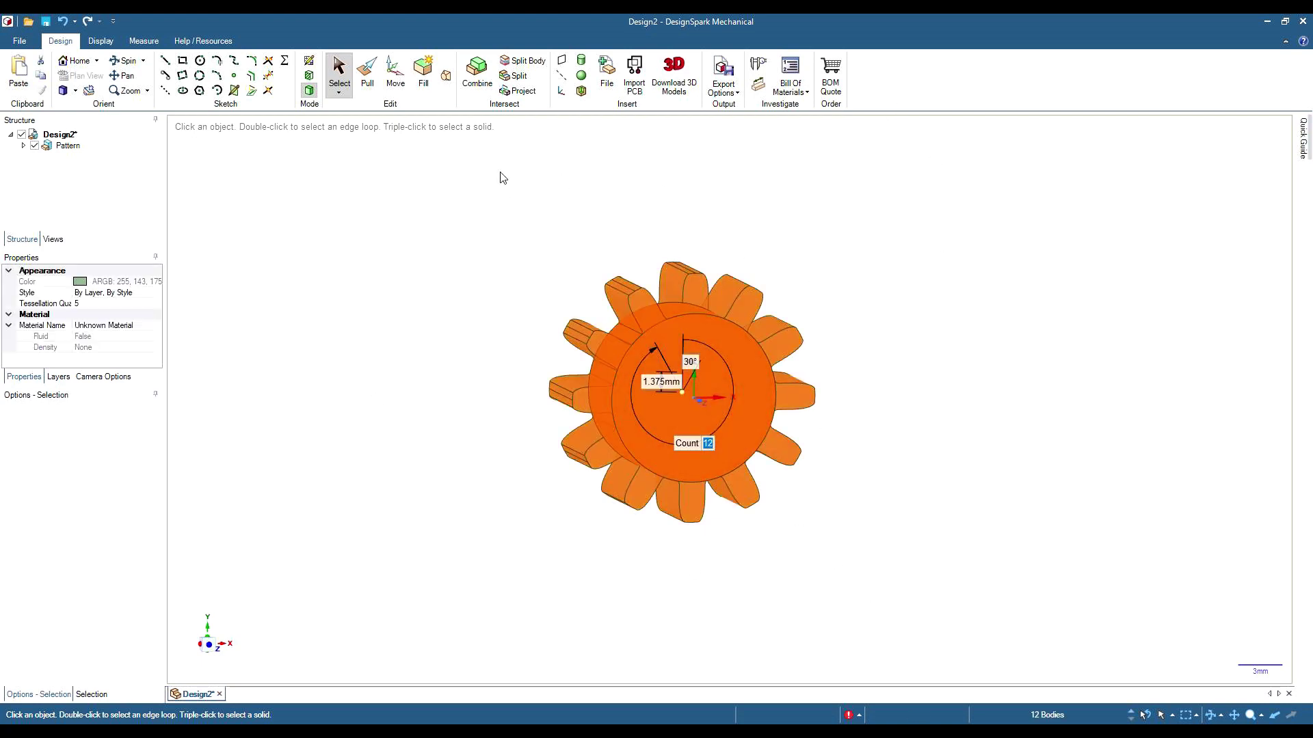
{"action": "left_click", "coordinate": [476, 75]}
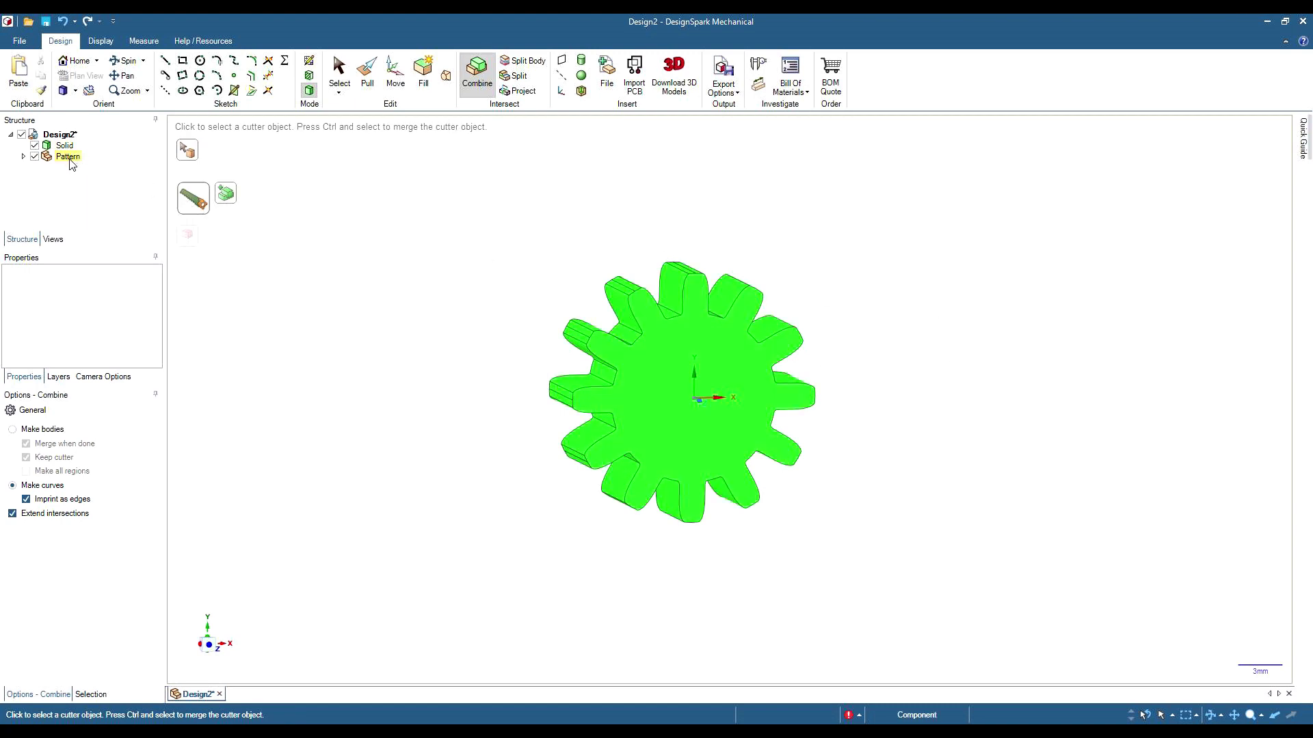
Delete the leftover Pattern component from the Structure tree
{"action": "left_click", "coordinate": [69, 157]}
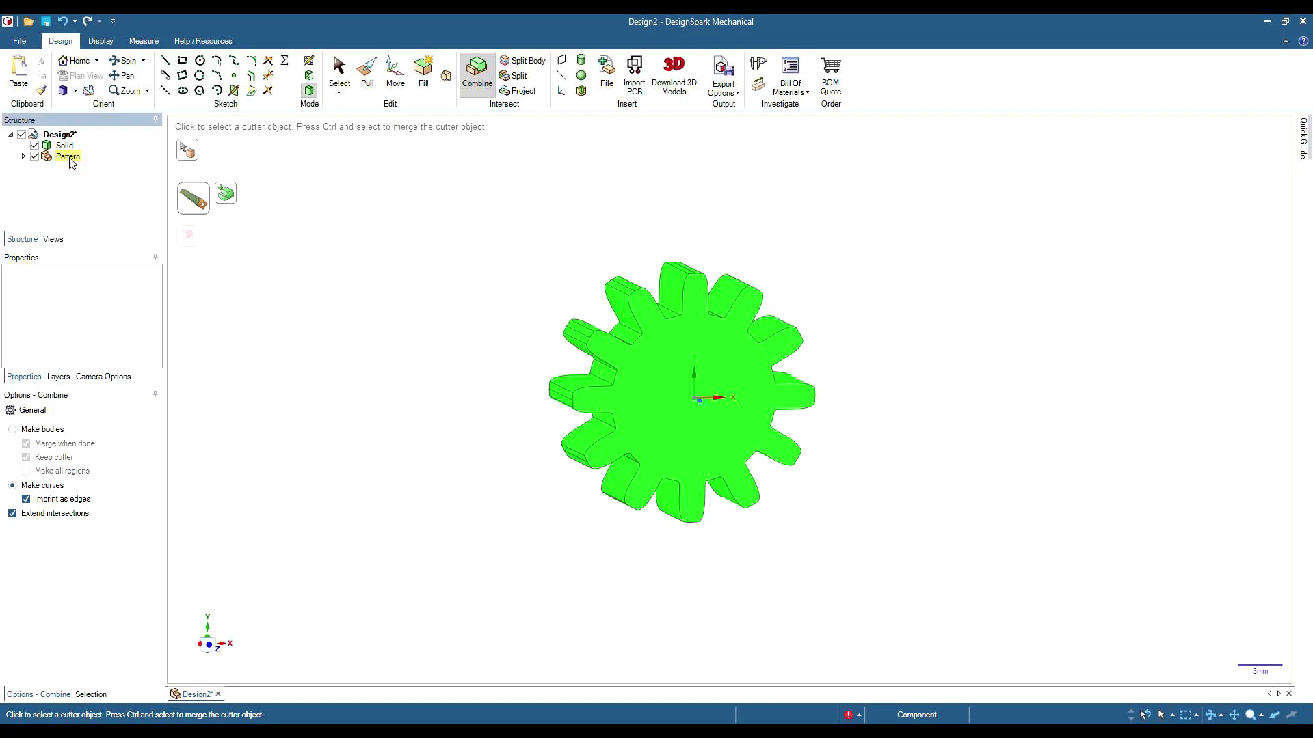
{"action": "right_click", "coordinate": [70, 159]}
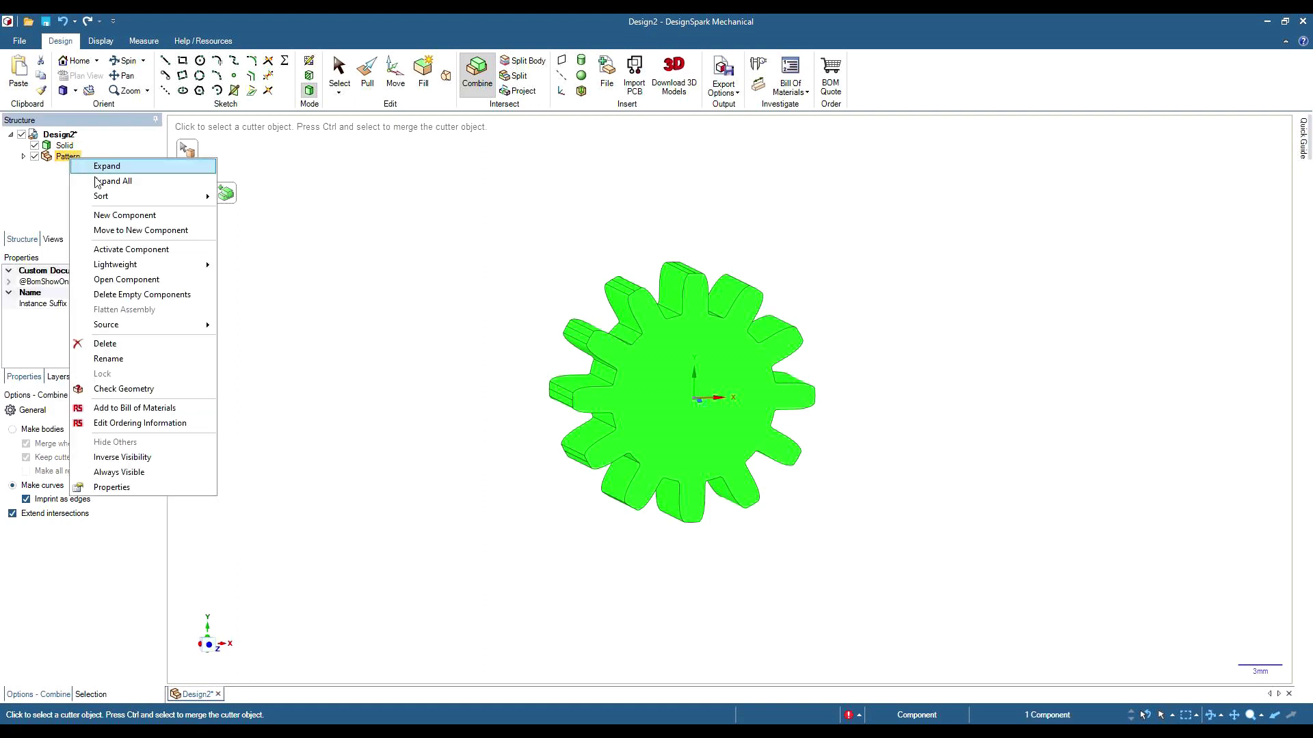
{"action": "left_click", "coordinate": [168, 346]}
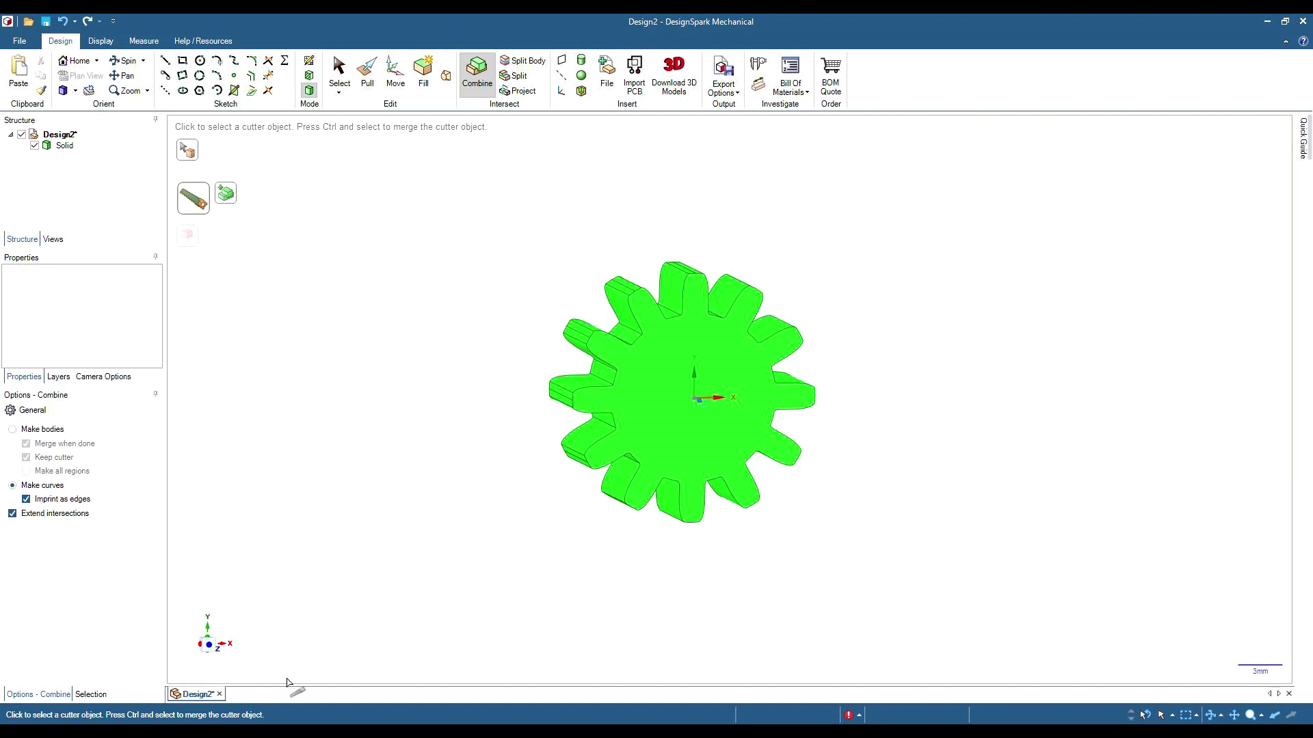
{"action": "left_click", "coordinate": [212, 647]}
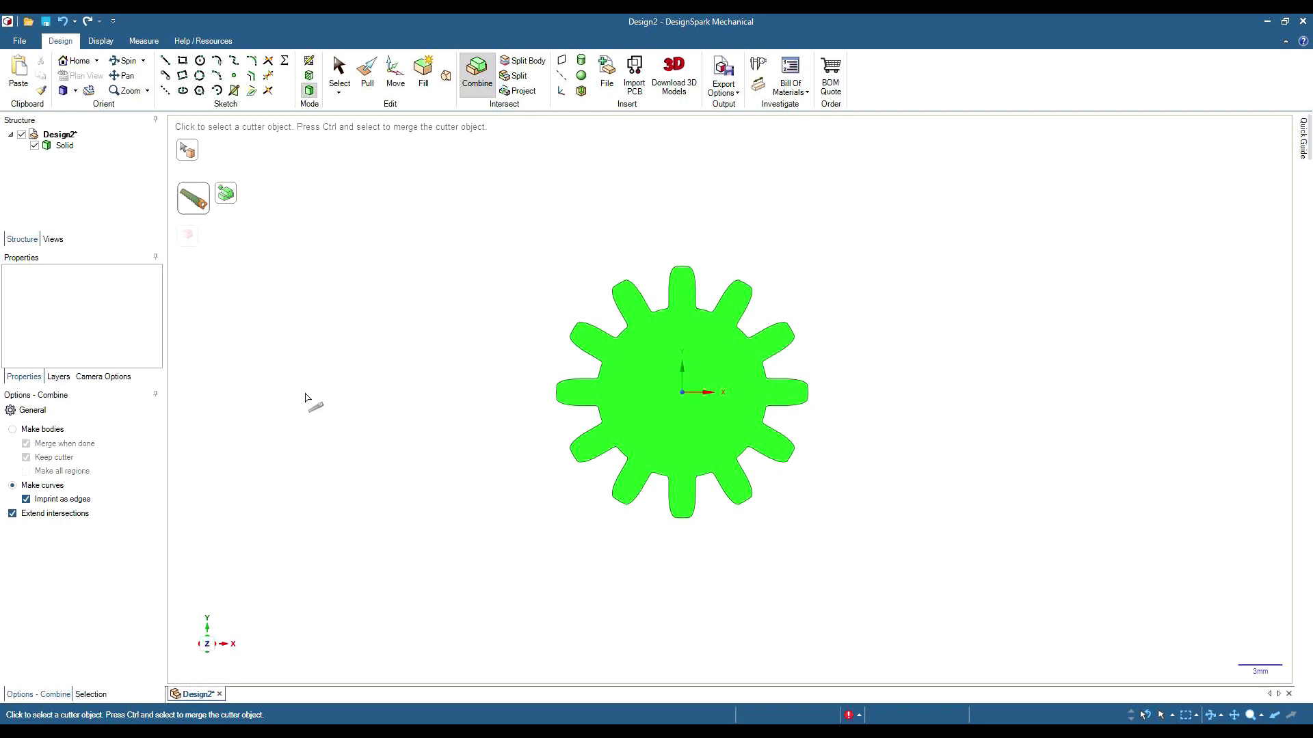
Sketch a 6 mm diameter circle on the gear's front face, centred on the origin
{"action": "left_click", "coordinate": [200, 61]}
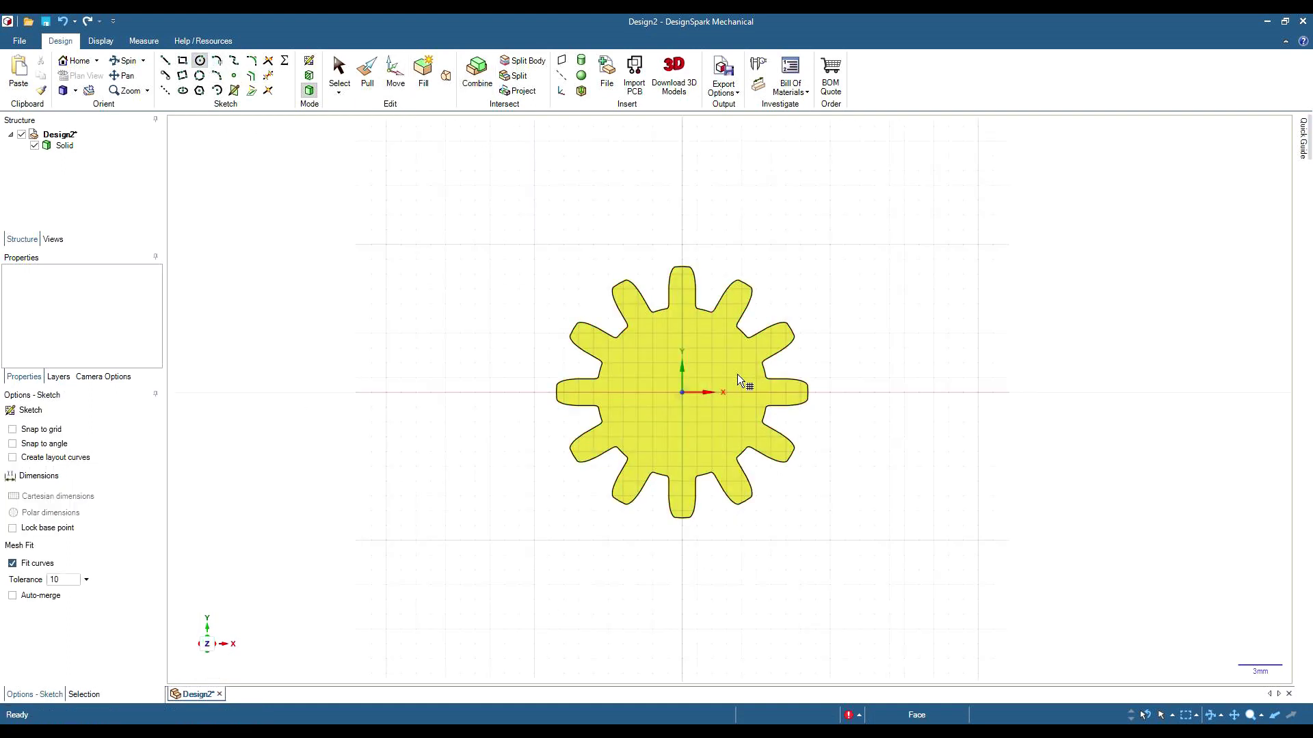
{"action": "left_click", "coordinate": [724, 416]}
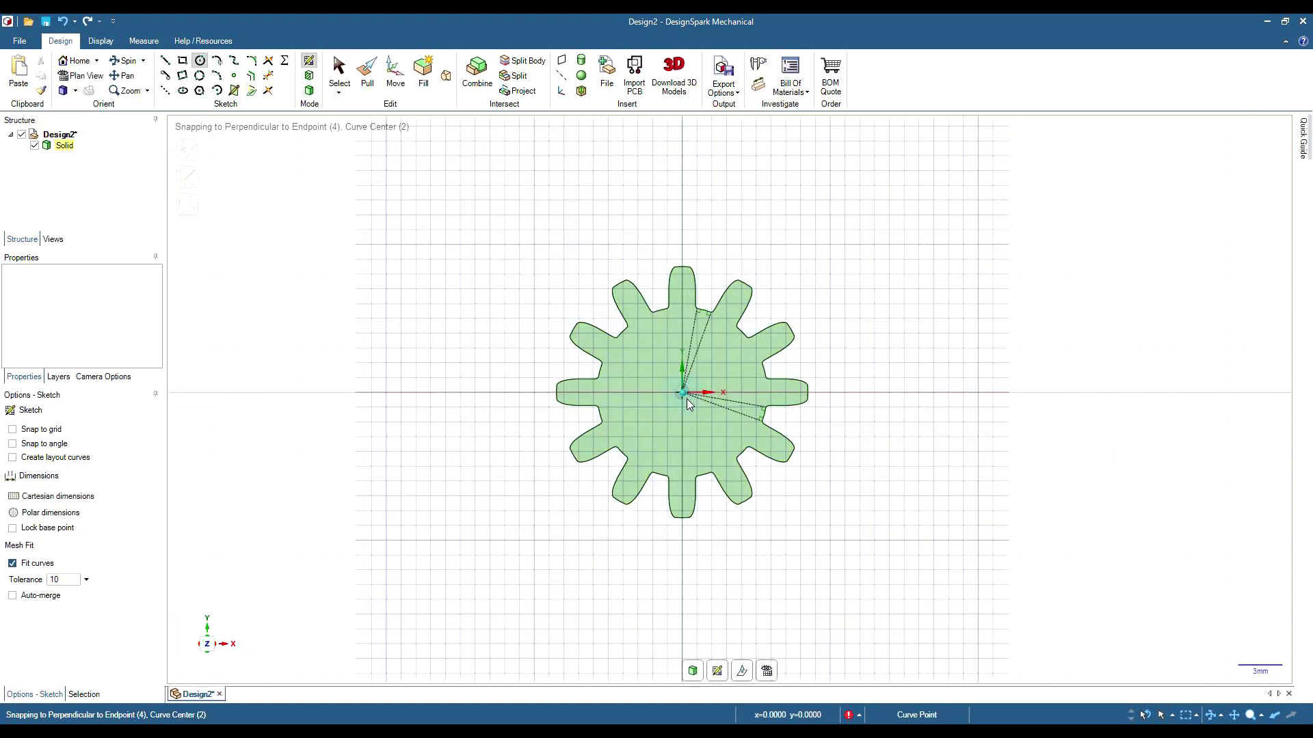
{"action": "left_click", "coordinate": [683, 392]}
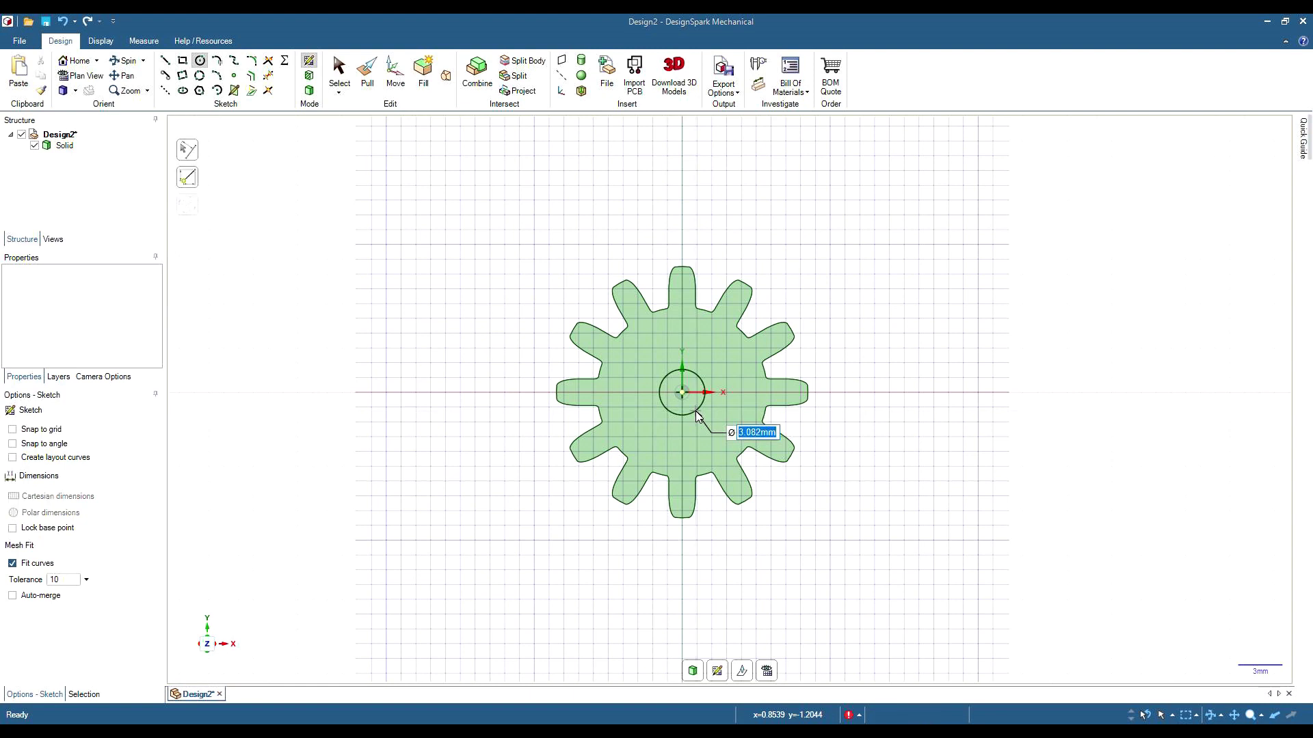
{"action": "type", "text": "6"}
{"action": "key", "text": "Return"}
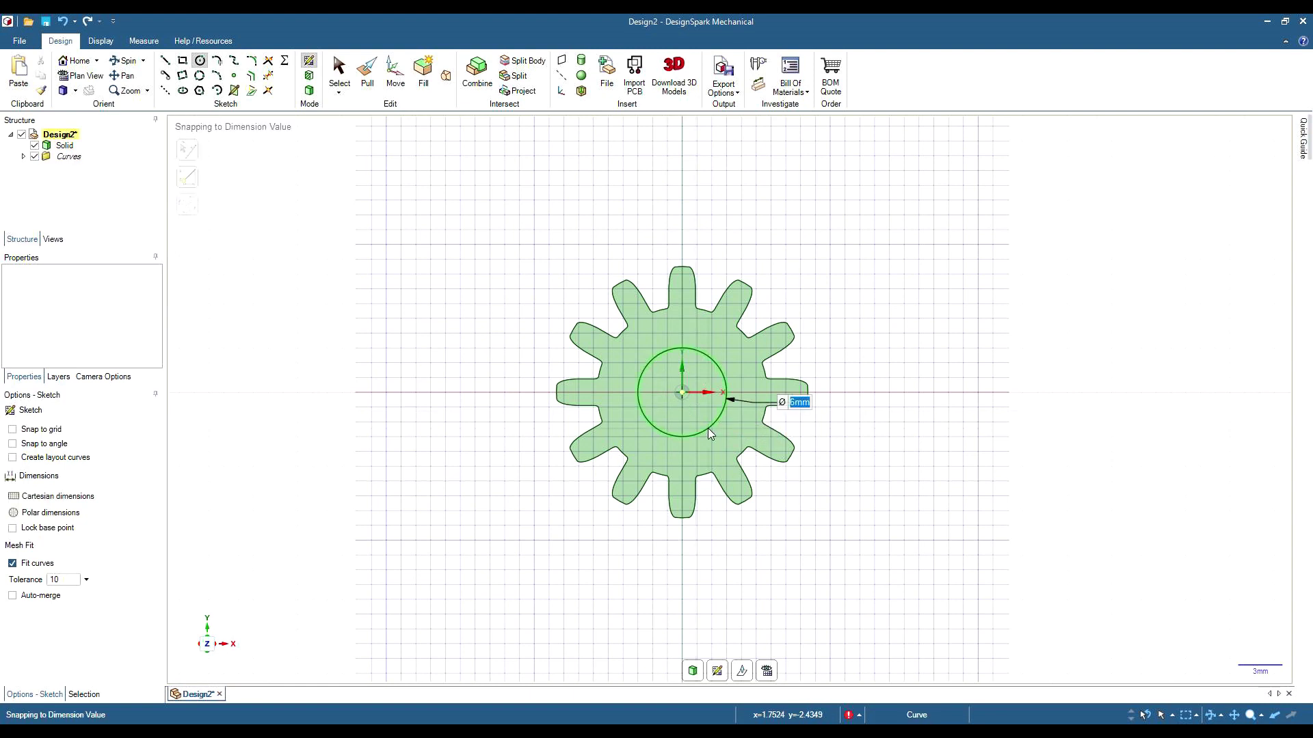
Pull the circle face through the gear to cut the centre bore
{"action": "key", "text": "h"}
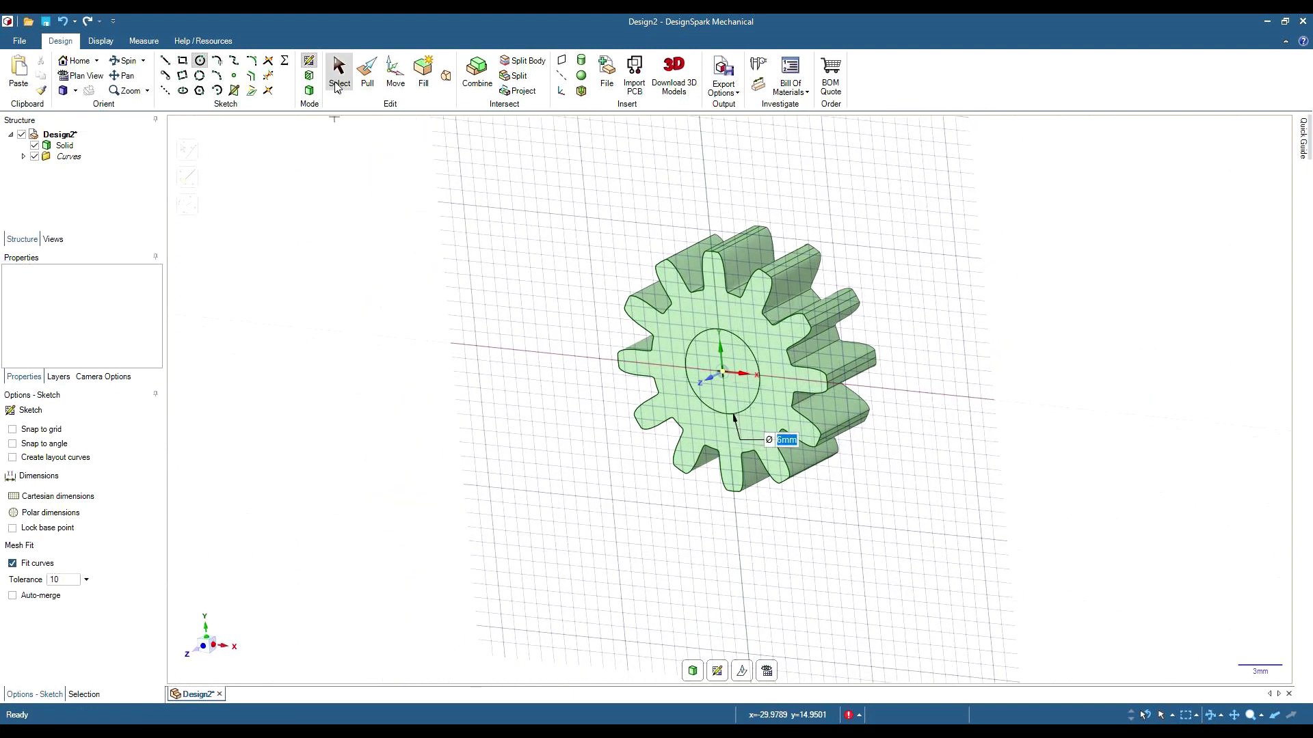
{"action": "left_click", "coordinate": [366, 75]}
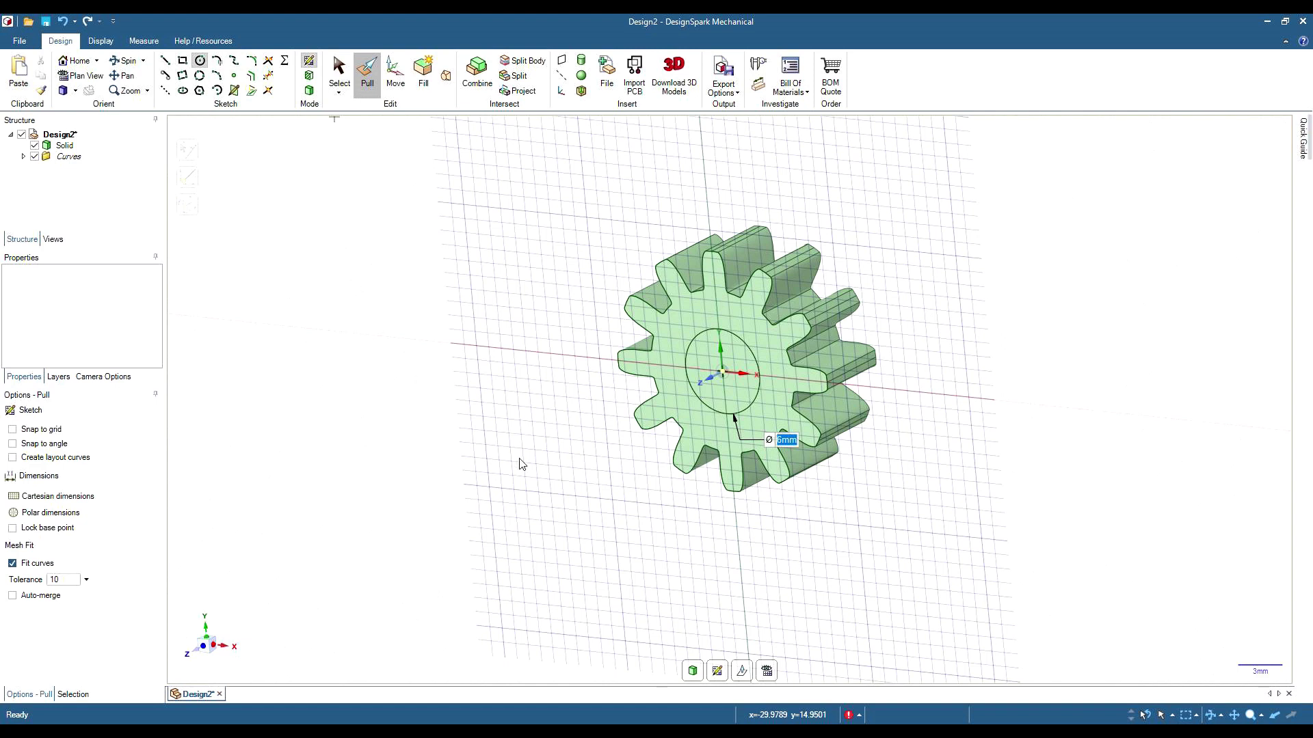
{"action": "left_click", "coordinate": [732, 389]}
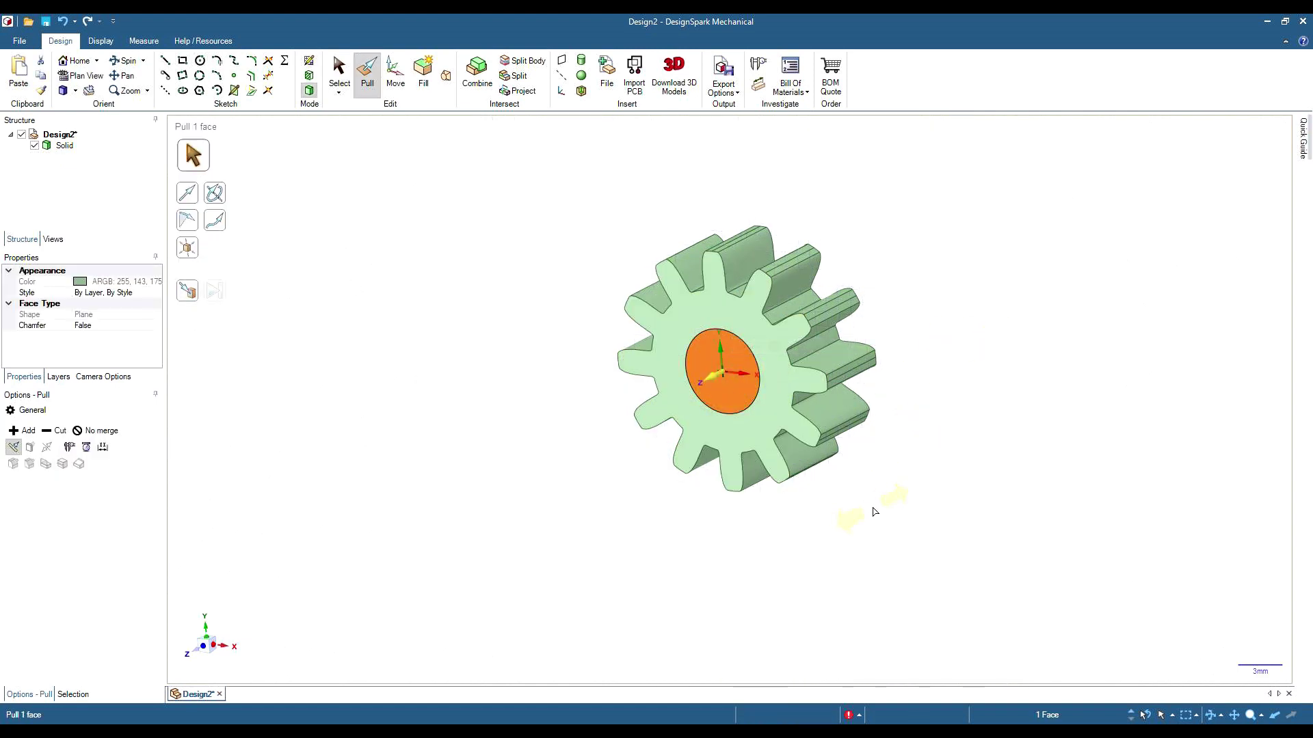
{"action": "left_click_drag", "start_coordinate": [887, 511], "coordinate": [1057, 398]}
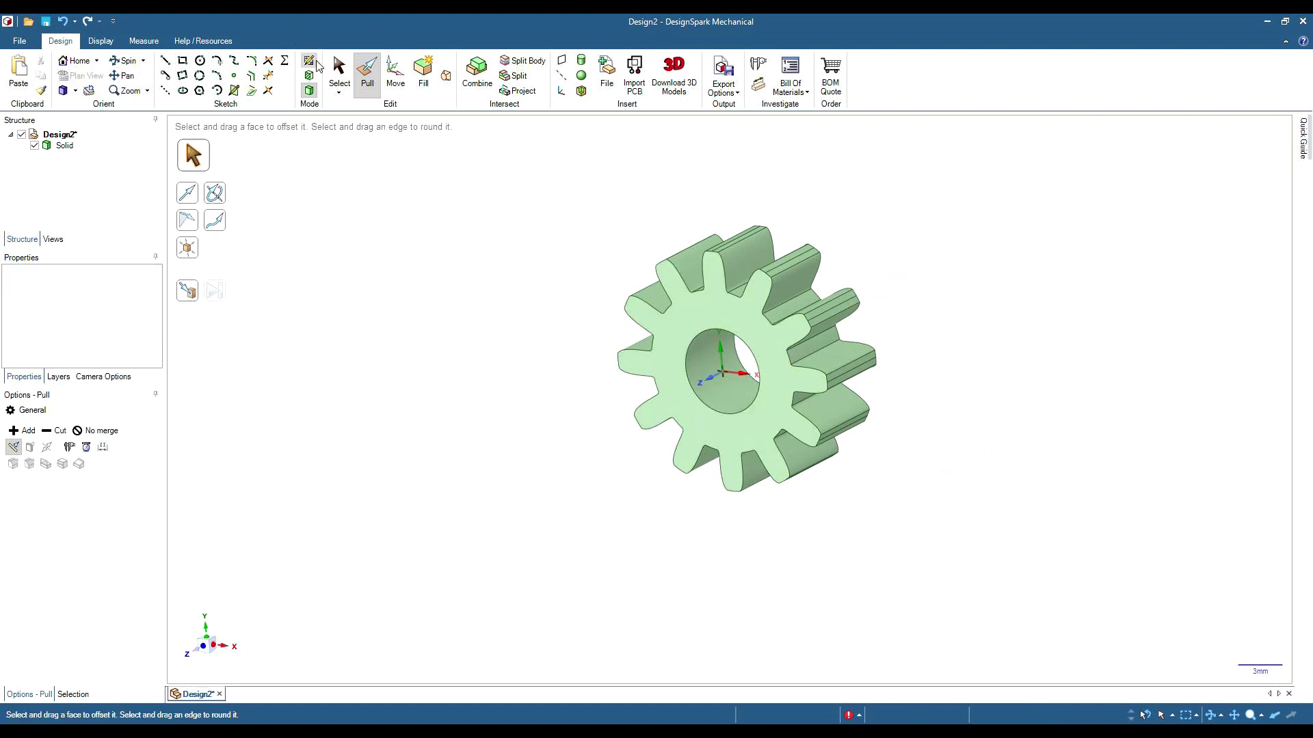
{"action": "left_click", "coordinate": [340, 69]}
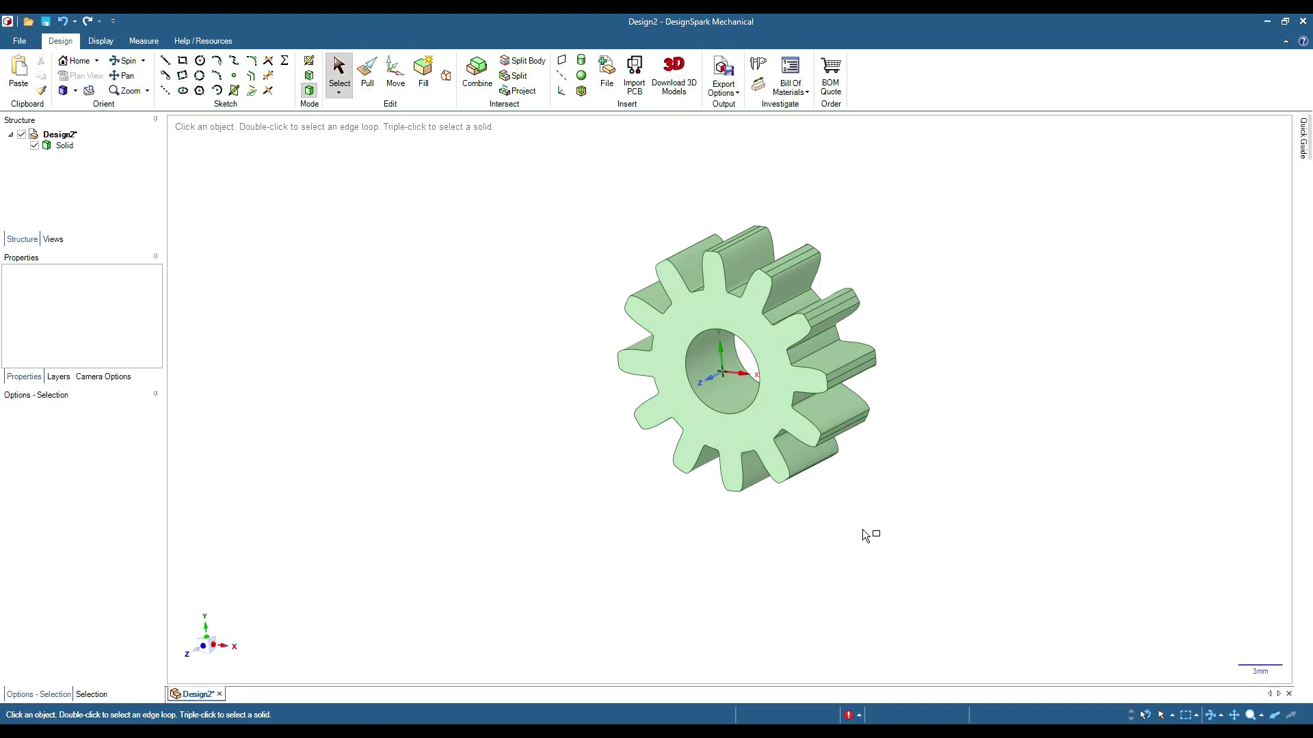
{"action": "middle_click_drag", "start_coordinate": [867, 533], "coordinate": [996, 499]}
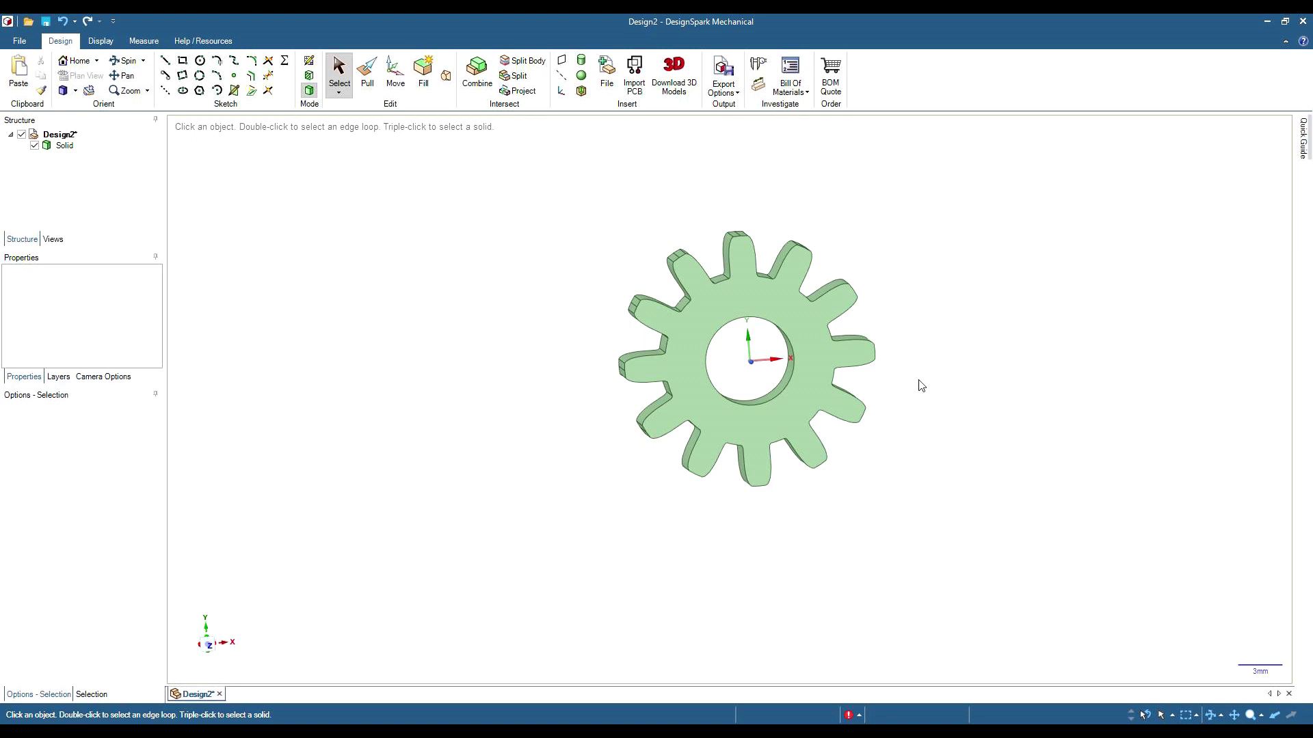
{"action": "triple_click", "coordinate": [764, 290]}
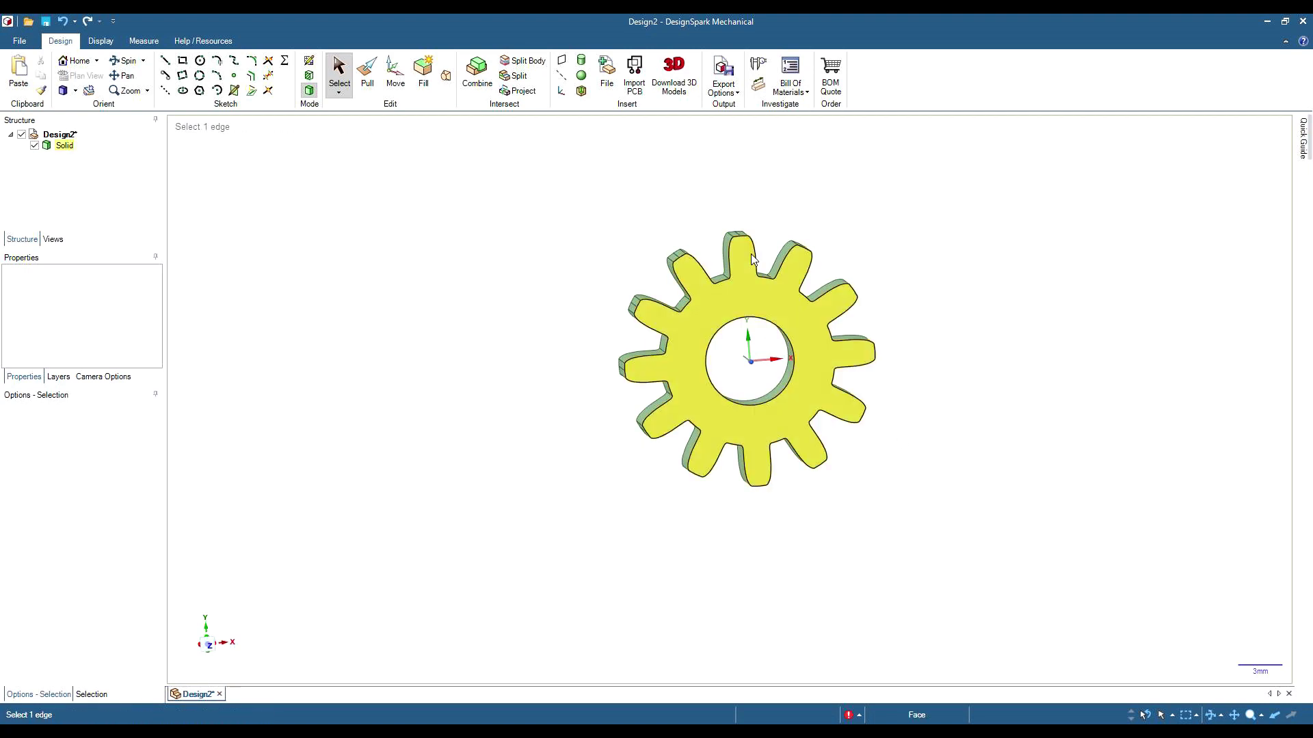
{"action": "left_click", "coordinate": [913, 266]}
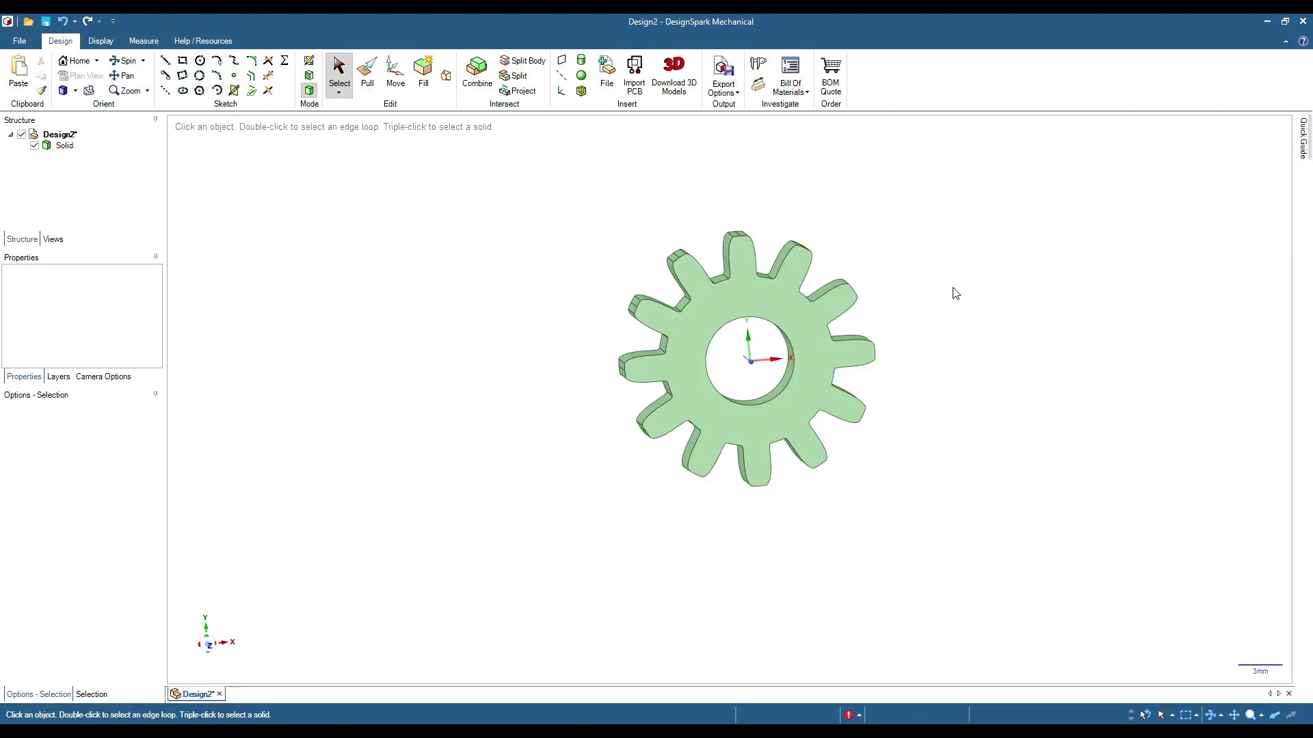